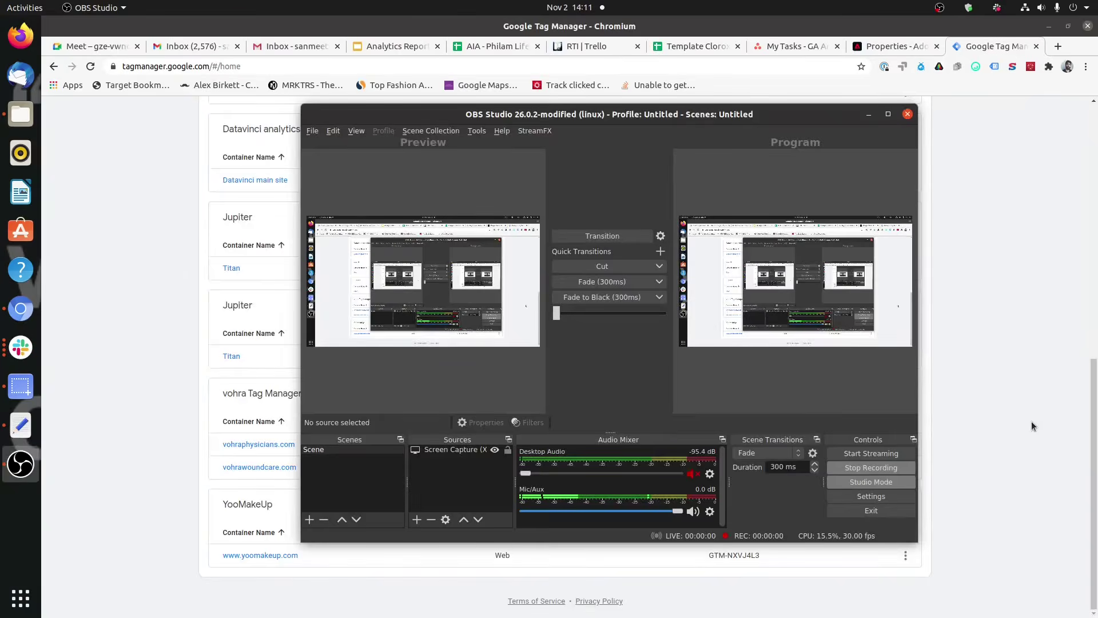
# Examine the accounts and their containers in the Google Tag Manager accounts list
pyautogui.click(1032, 425)
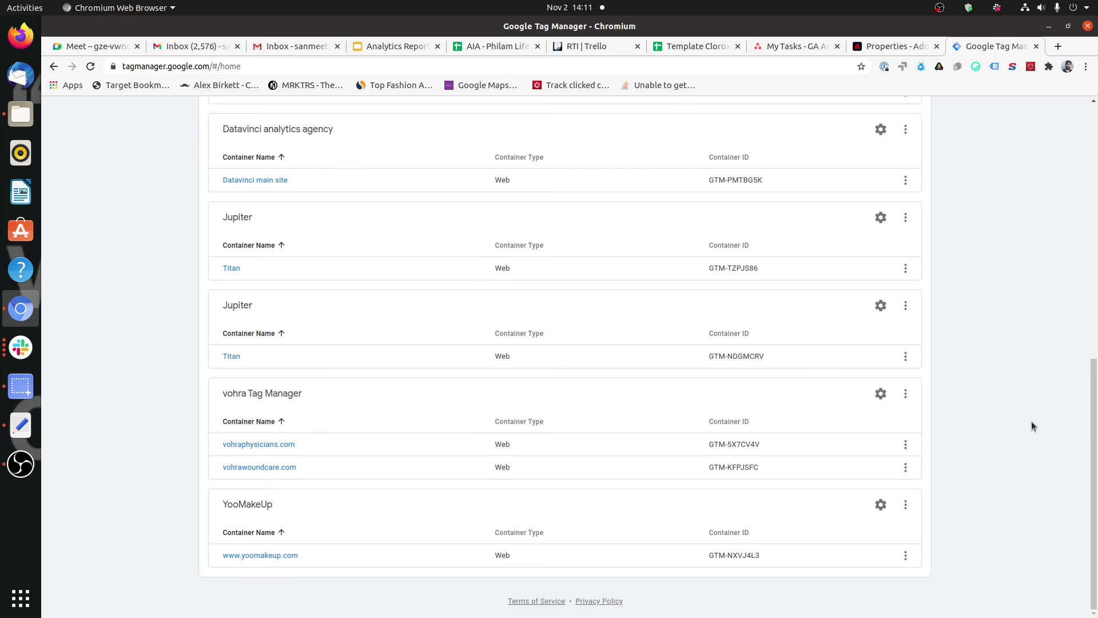
pyautogui.scroll(15, 1054, 379)
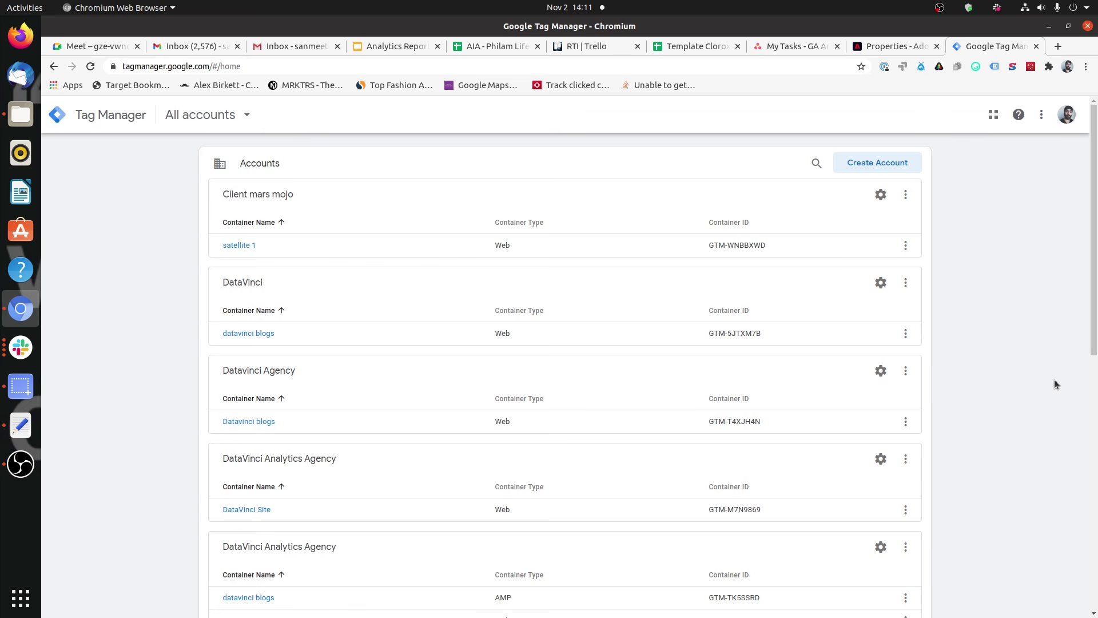
pyautogui.scroll(-15, 429, 304)
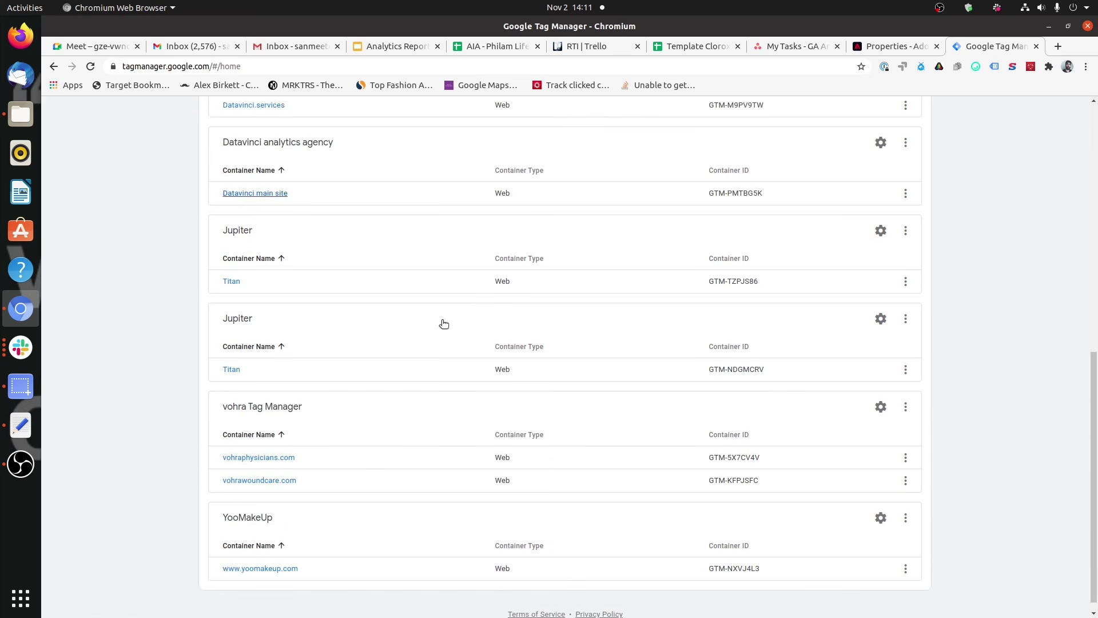
pyautogui.scroll(15, 949, 332)
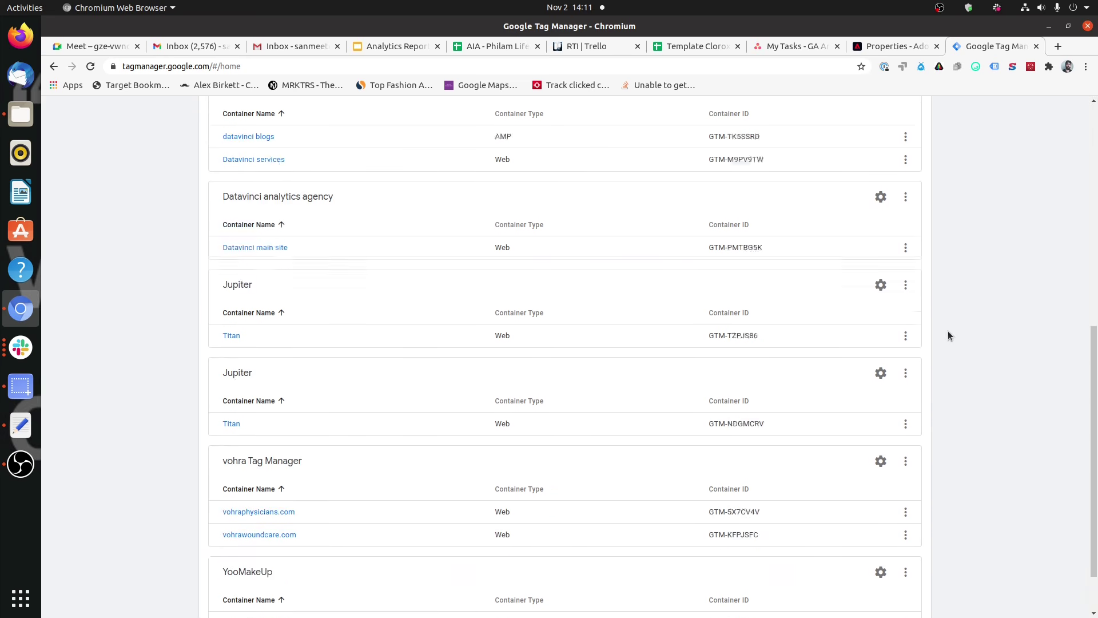
pyautogui.scroll(-15, 1074, 221)
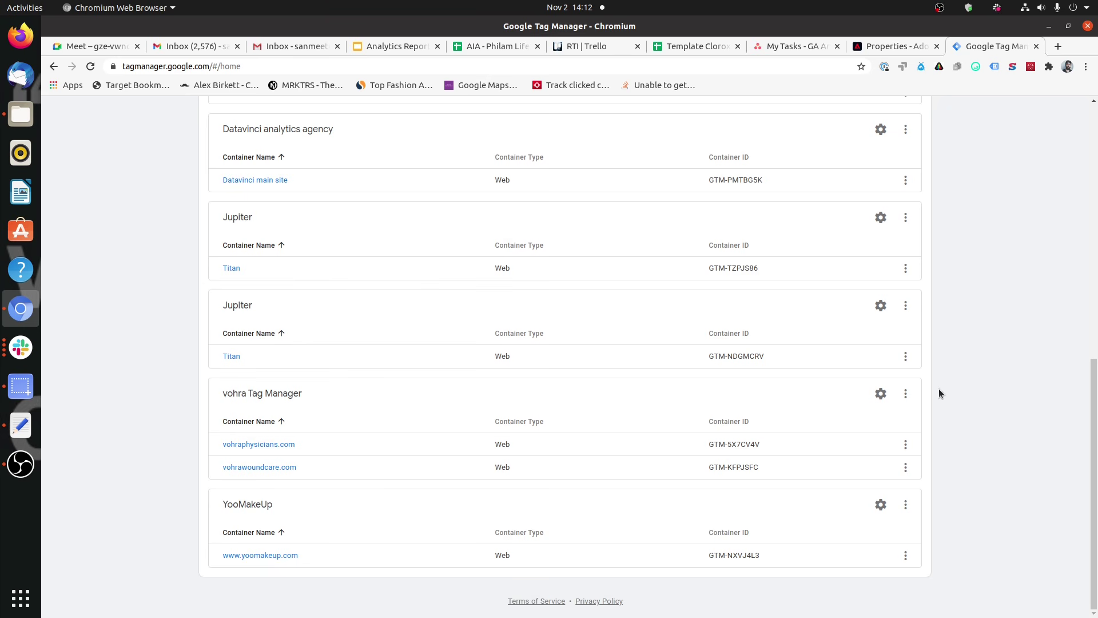
pyautogui.scroll(15, 939, 392)
pyautogui.scroll(-13, 938, 392)
pyautogui.scroll(-3, 939, 389)
# Compare the Adobe Launch properties list with the vohra Tag Manager account, and open Jupiter's Titan container in Tag Manager
pyautogui.hotkey('ctrl', 'pageup')
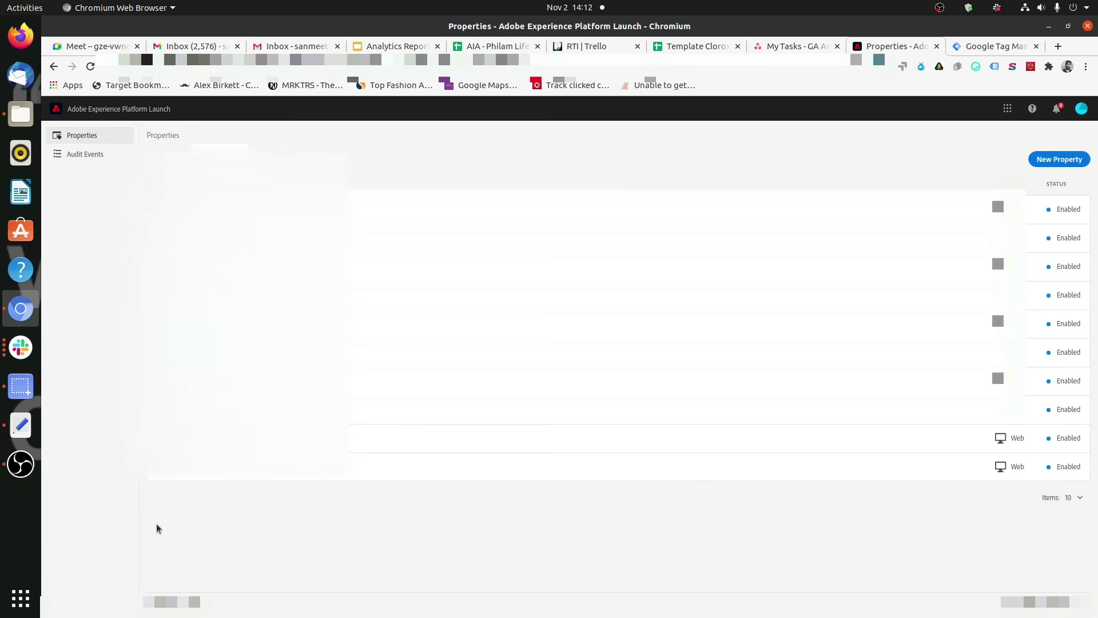
pyautogui.moveTo(151, 135); pyautogui.dragTo(184, 138)
pyautogui.click(973, 50)
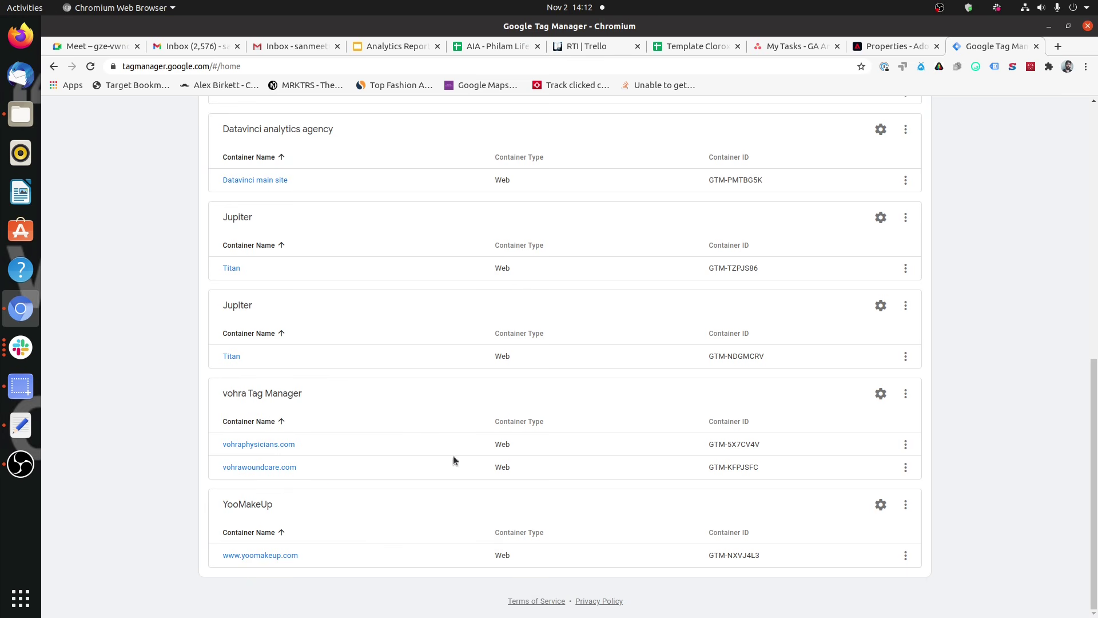
pyautogui.moveTo(223, 395); pyautogui.dragTo(303, 398)
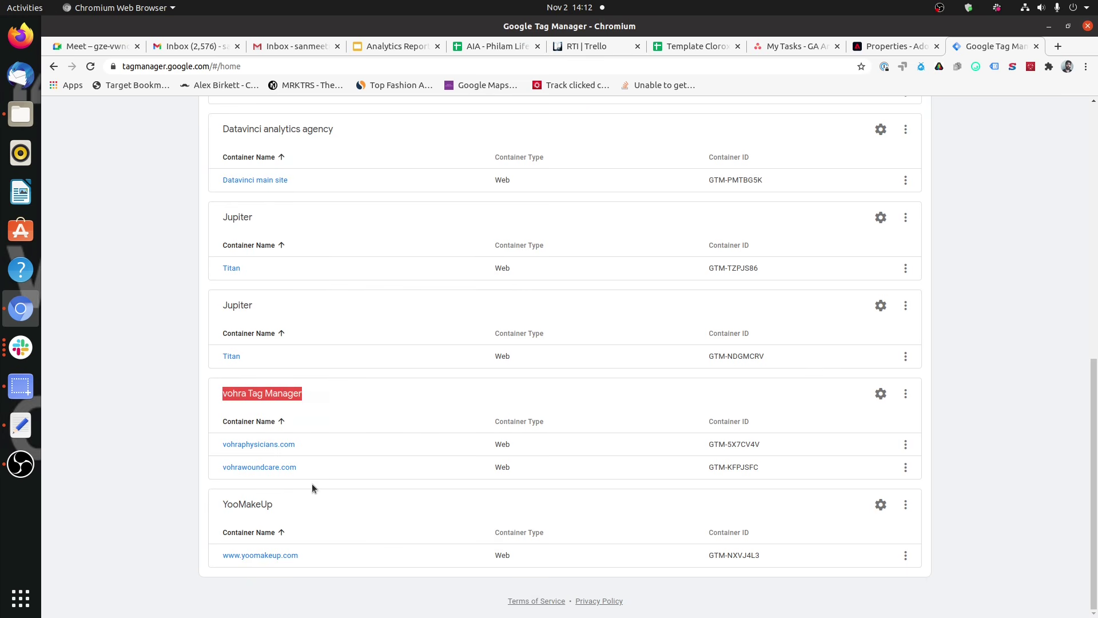
pyautogui.hotkey('ctrl', 'pageup')
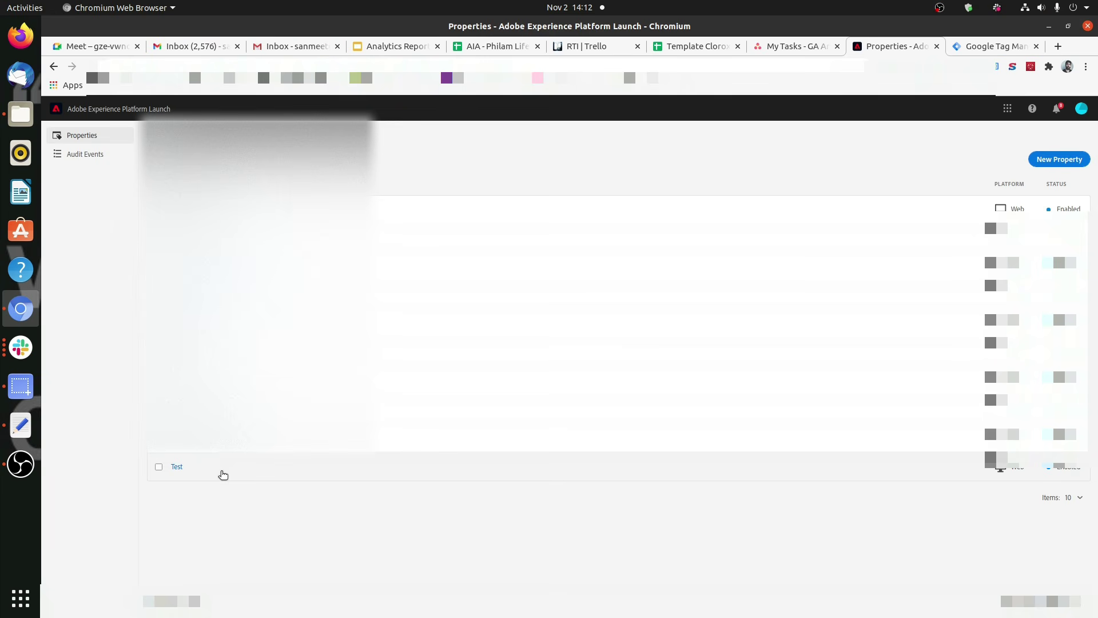
pyautogui.hotkey('ctrl', 'Tab')
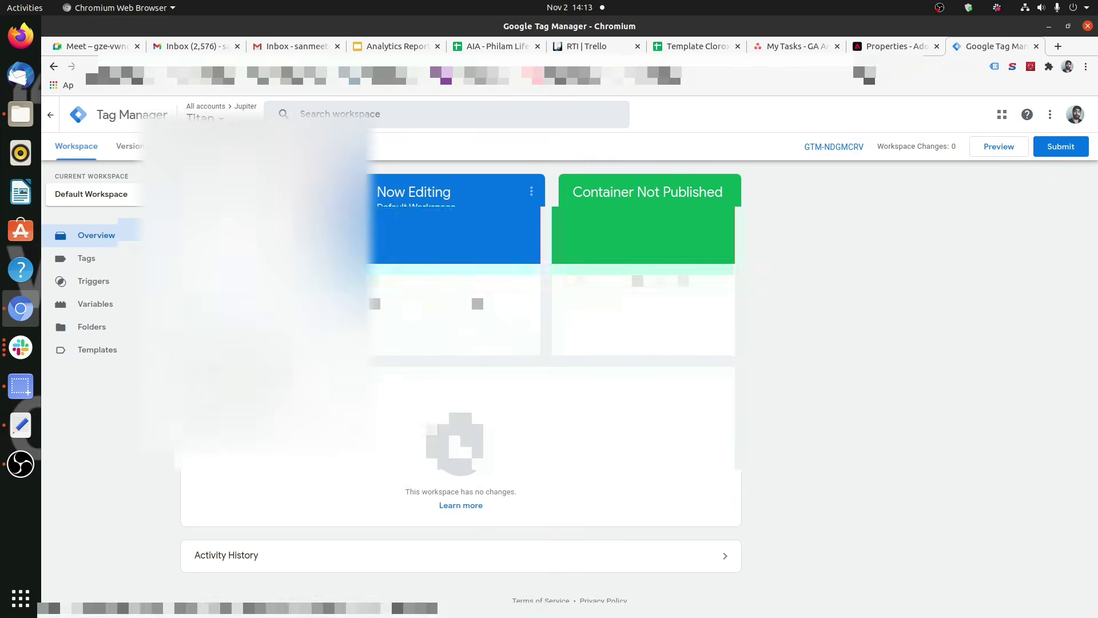
# Switch to Adobe Launch, open the Test property and start a new data element
pyautogui.hotkey('ctrl', 'pageup')
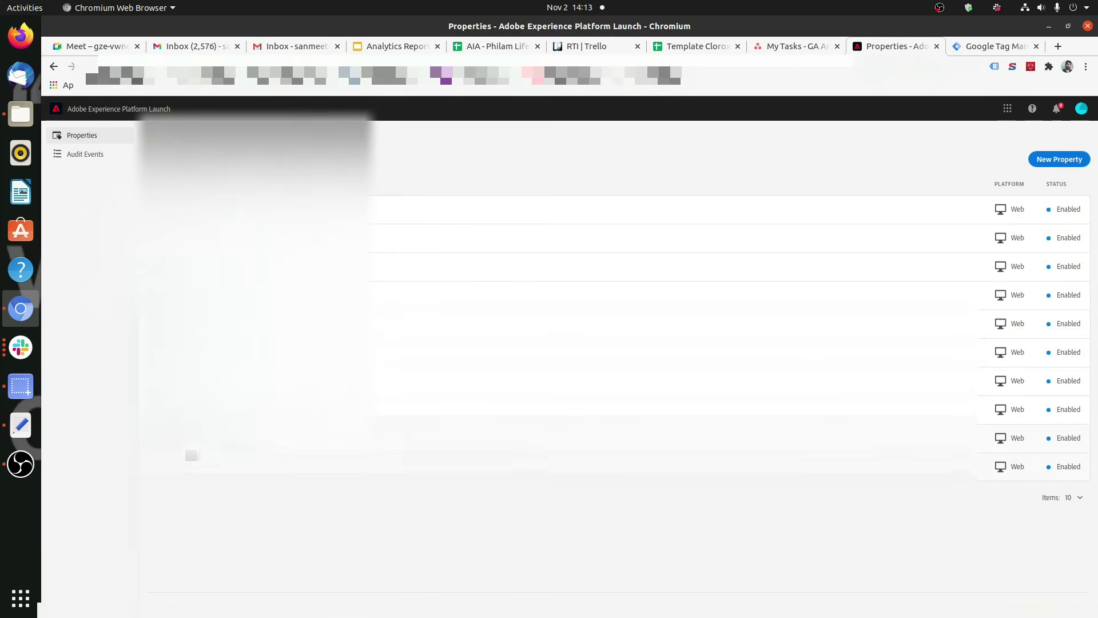
pyautogui.click(167, 466)
pyautogui.click(174, 464)
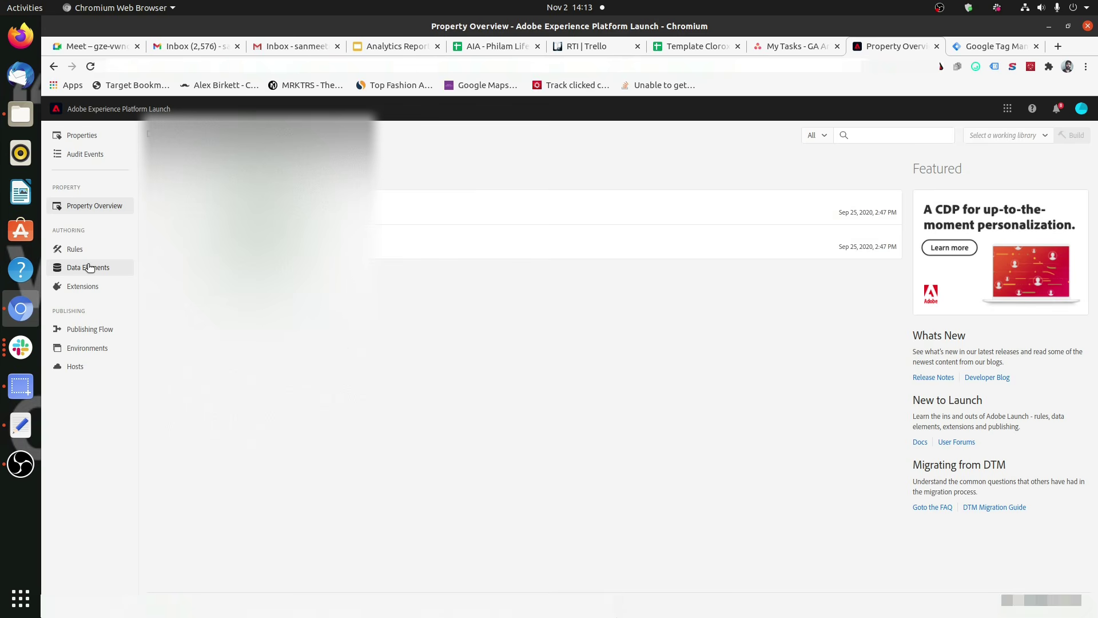
pyautogui.click(89, 267)
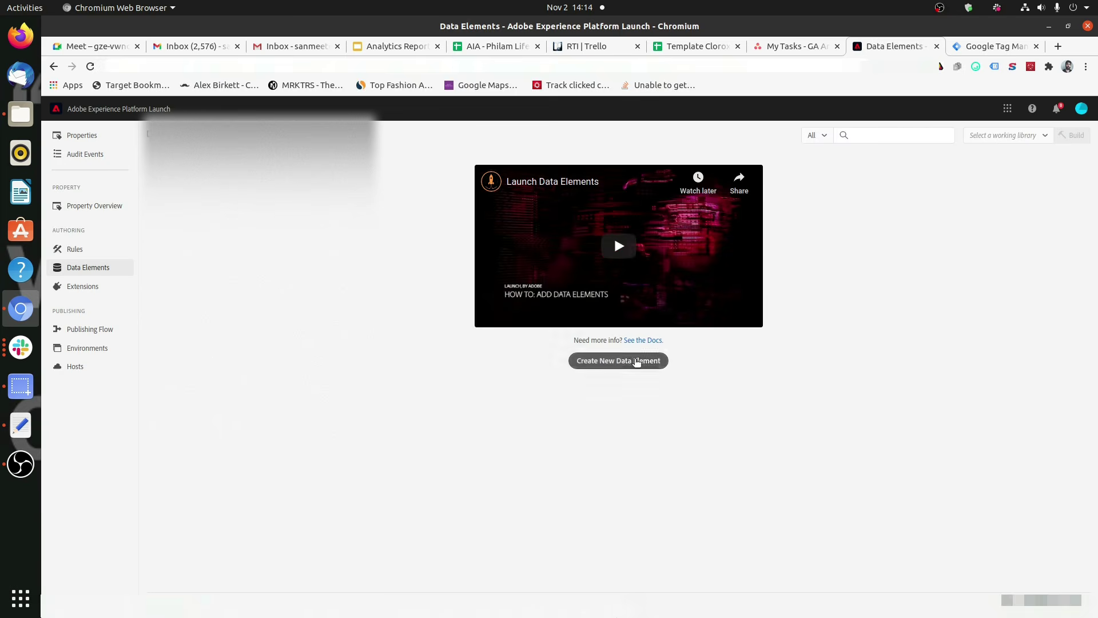
pyautogui.click(635, 361)
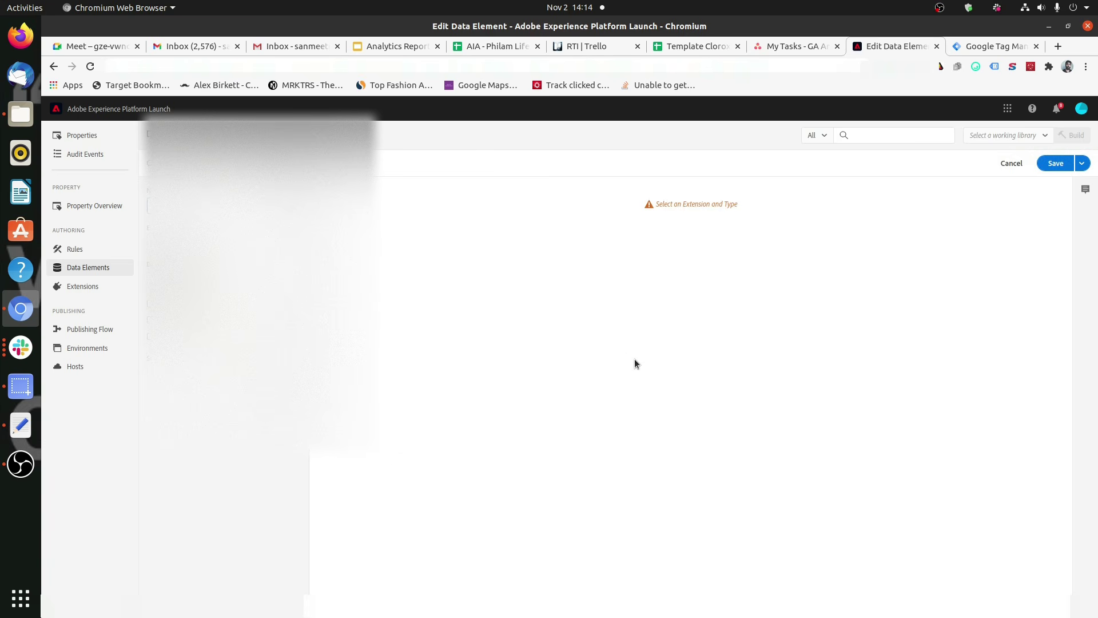
# Switch to Tag Manager, start a new user-defined variable in the Titan container and review the available variable types
pyautogui.click(954, 48)
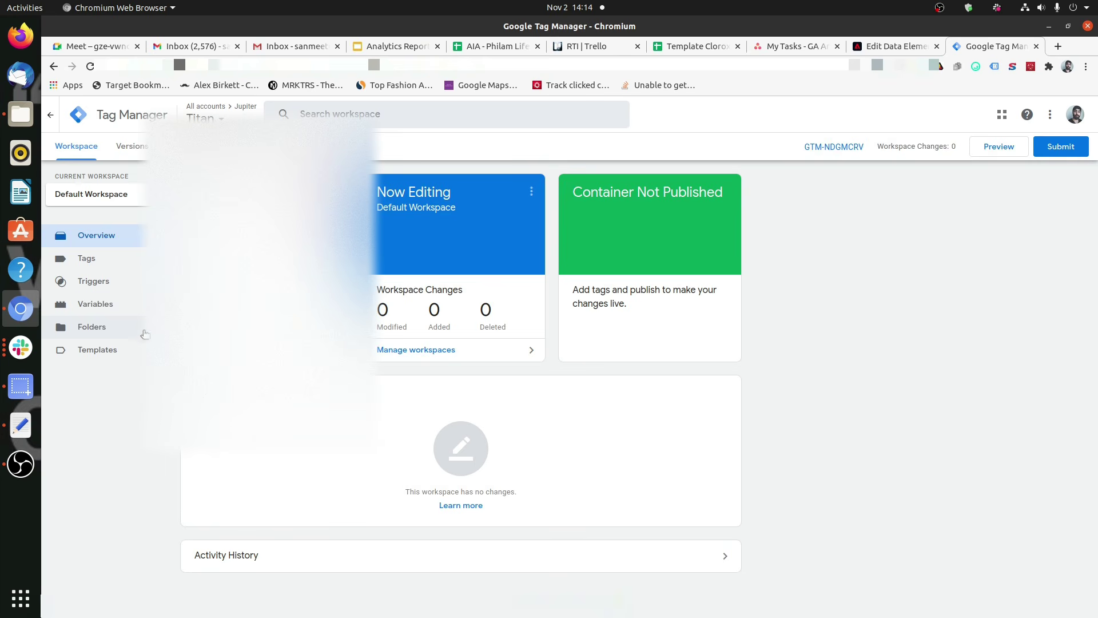
pyautogui.click(127, 309)
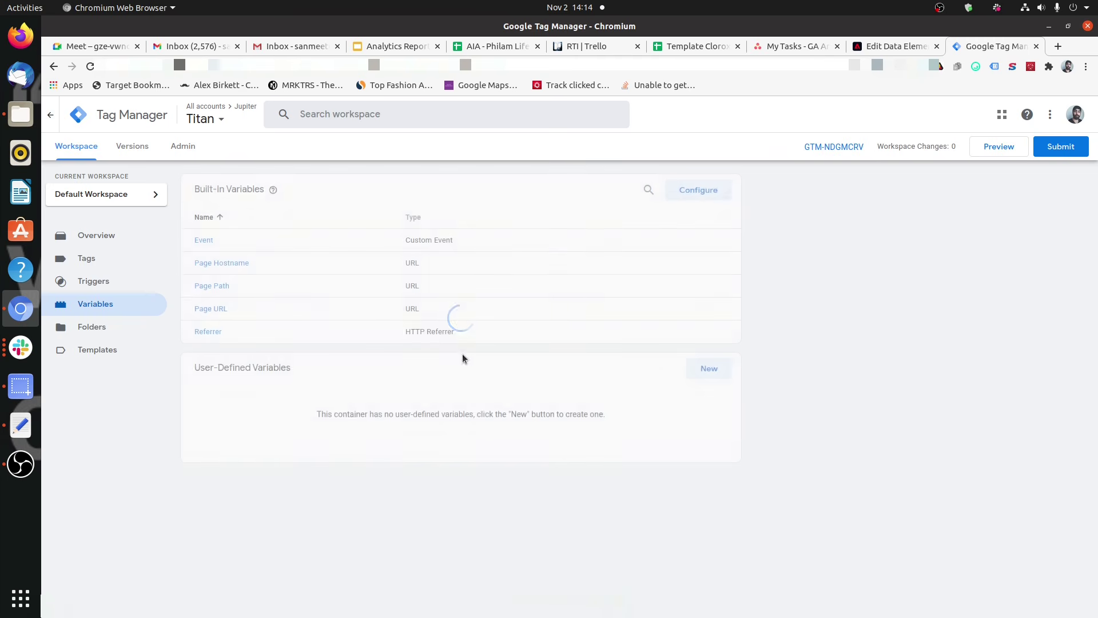
pyautogui.click(697, 378)
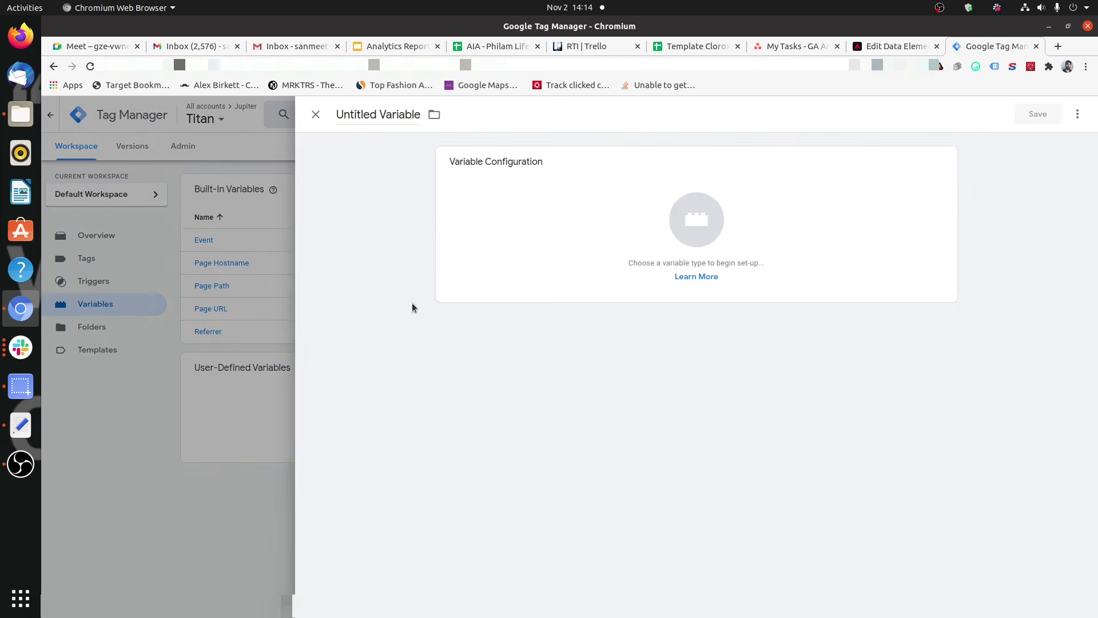
pyautogui.click(536, 202)
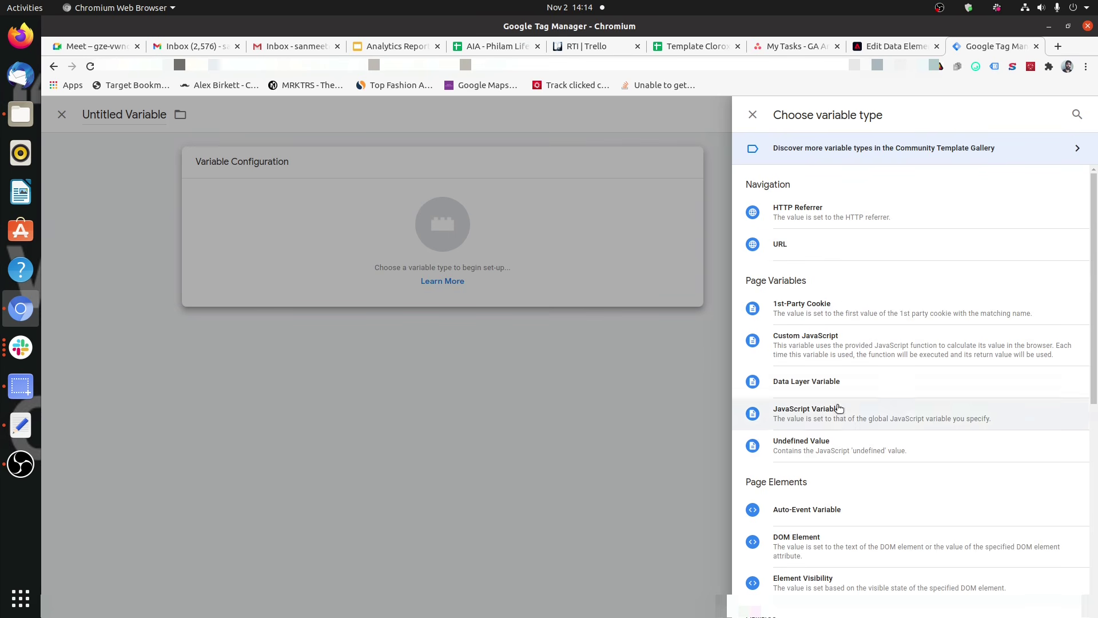
pyautogui.scroll(-2, 826, 343)
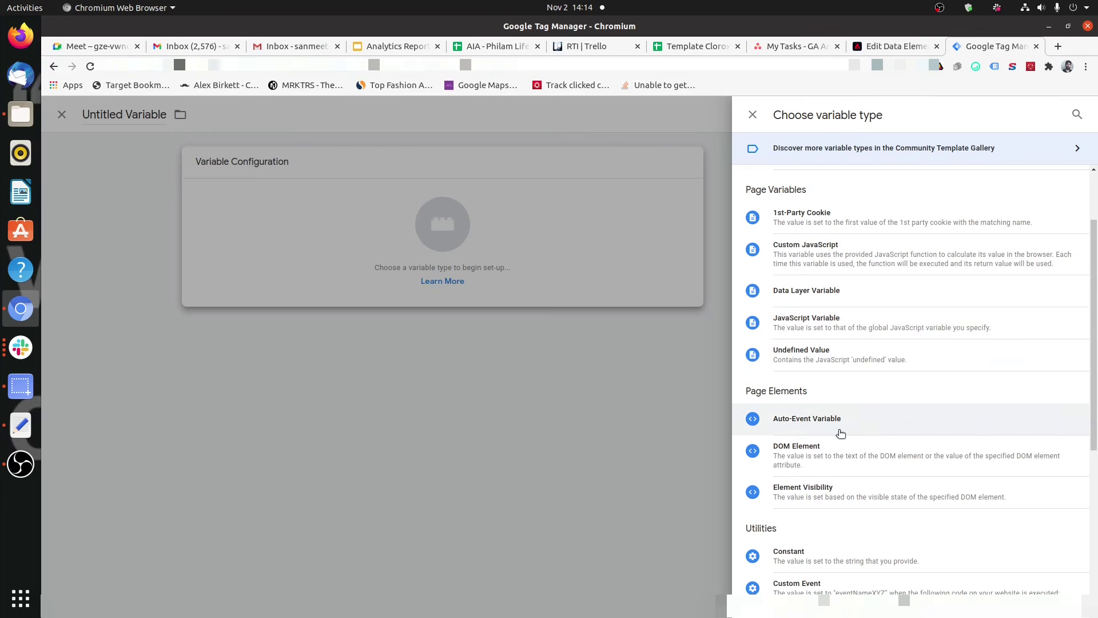
pyautogui.scroll(-3, 839, 429)
pyautogui.scroll(-3, 833, 421)
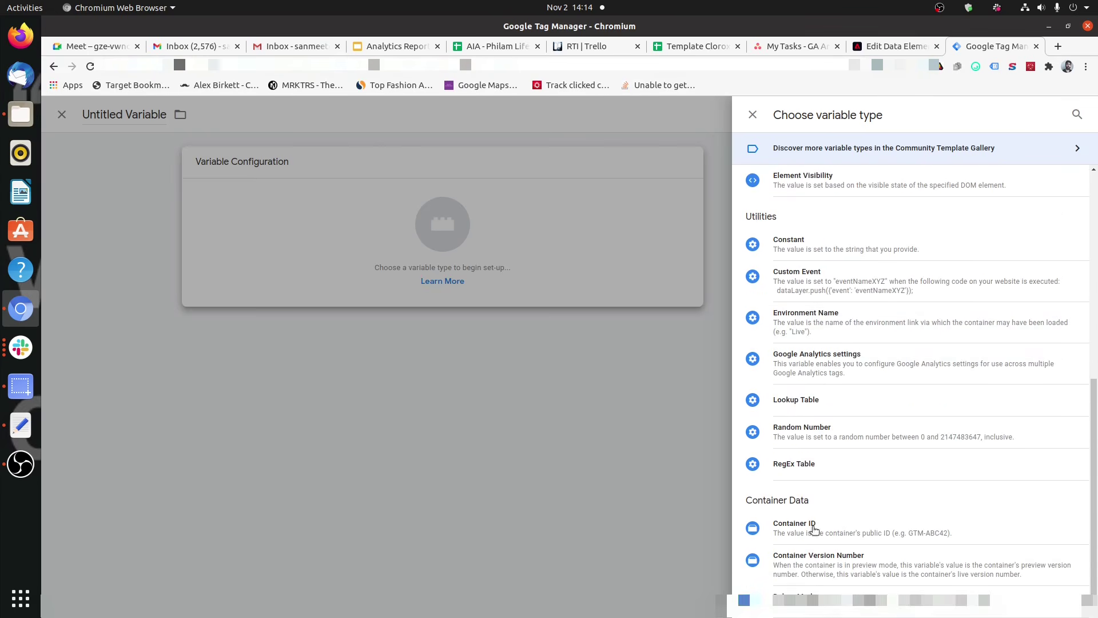
# Review the Core extension's data element types in Adobe Launch and compare them with Tag Manager's variable types
pyautogui.click(900, 47)
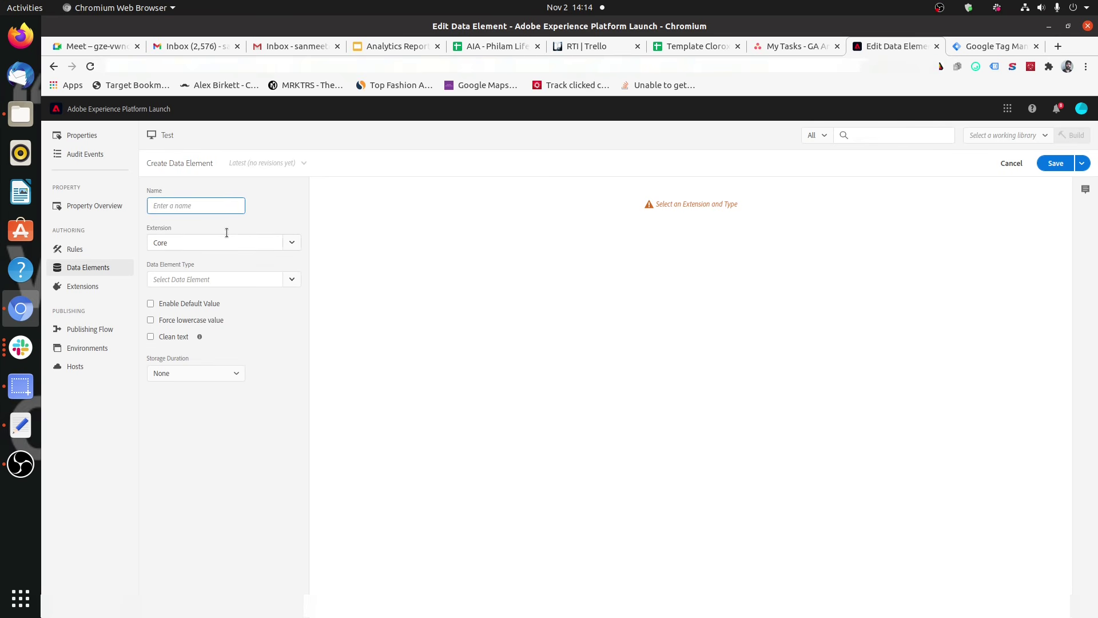
pyautogui.moveTo(146, 223); pyautogui.dragTo(176, 226)
pyautogui.click(211, 280)
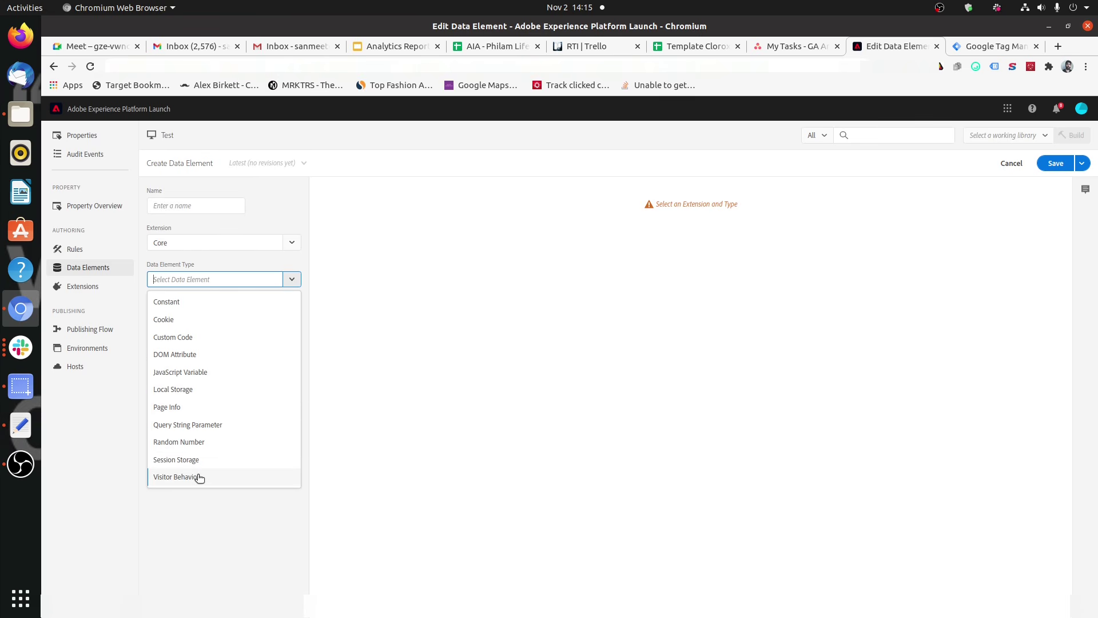
pyautogui.press('Down')
pyautogui.press('Down')
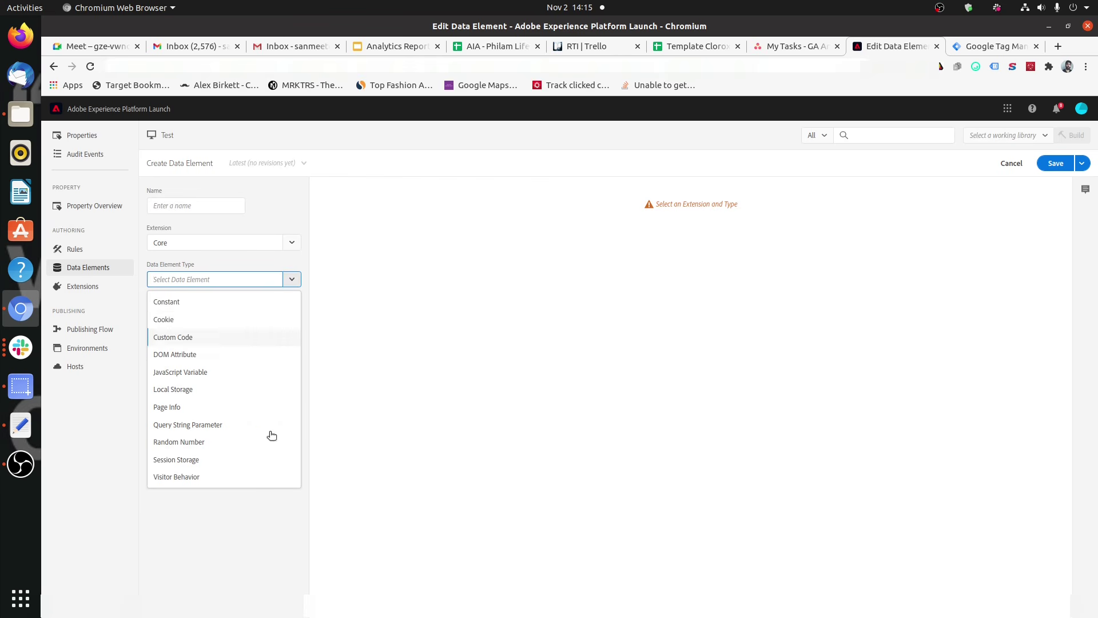
pyautogui.click(338, 381)
pyautogui.click(973, 46)
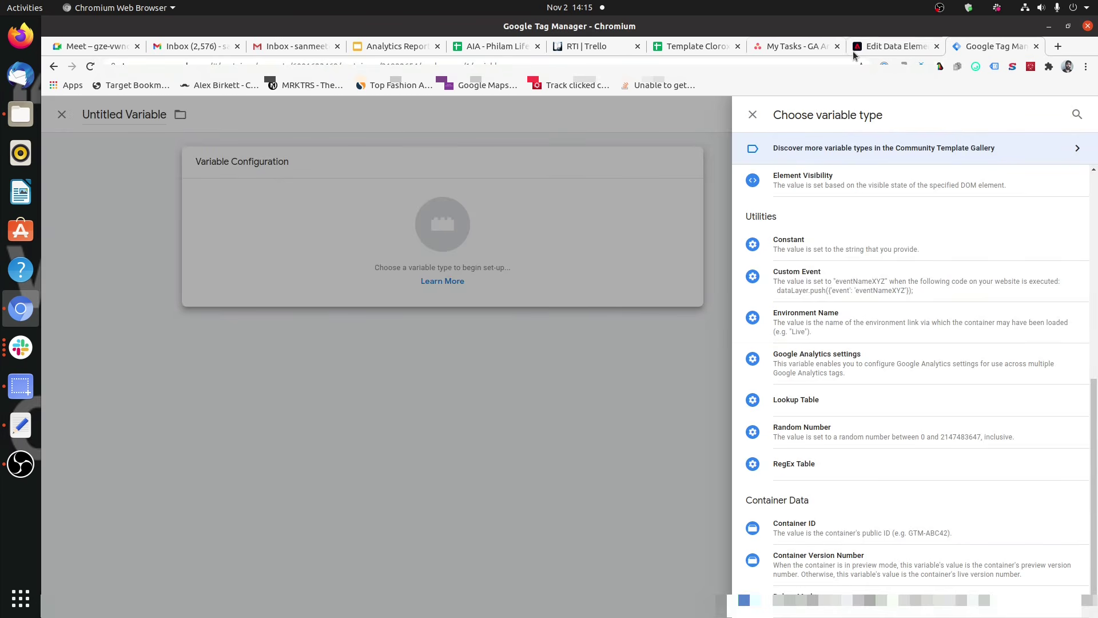
pyautogui.click(895, 45)
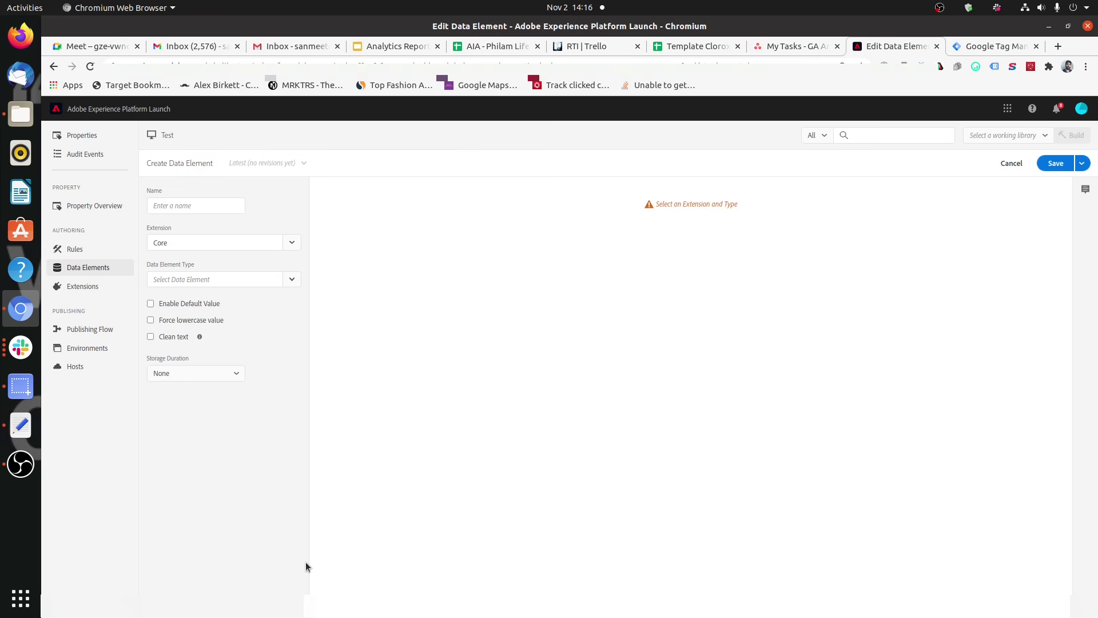
# Close the untitled variable in Tag Manager without saving and open the Titan container's triggers
pyautogui.click(990, 46)
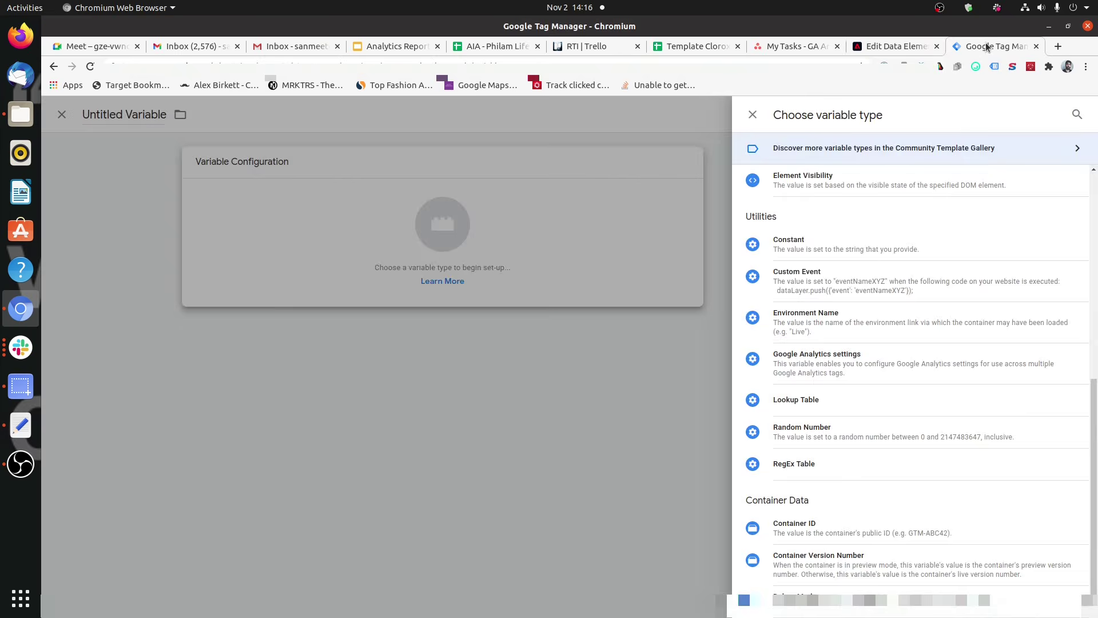
pyautogui.click(692, 300)
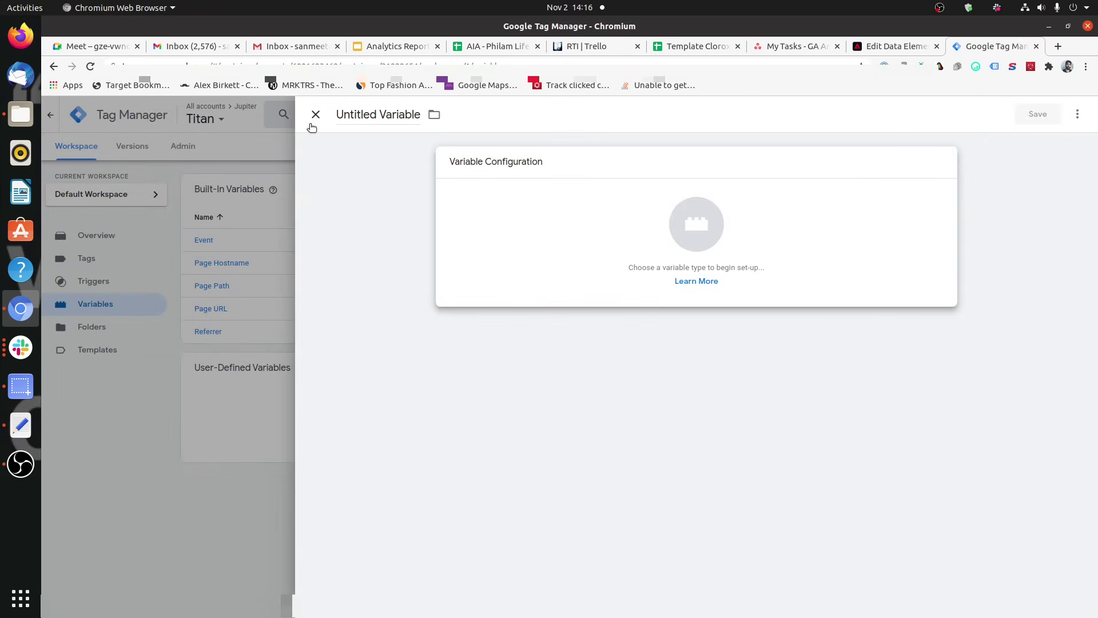
pyautogui.click(314, 120)
pyautogui.click(123, 268)
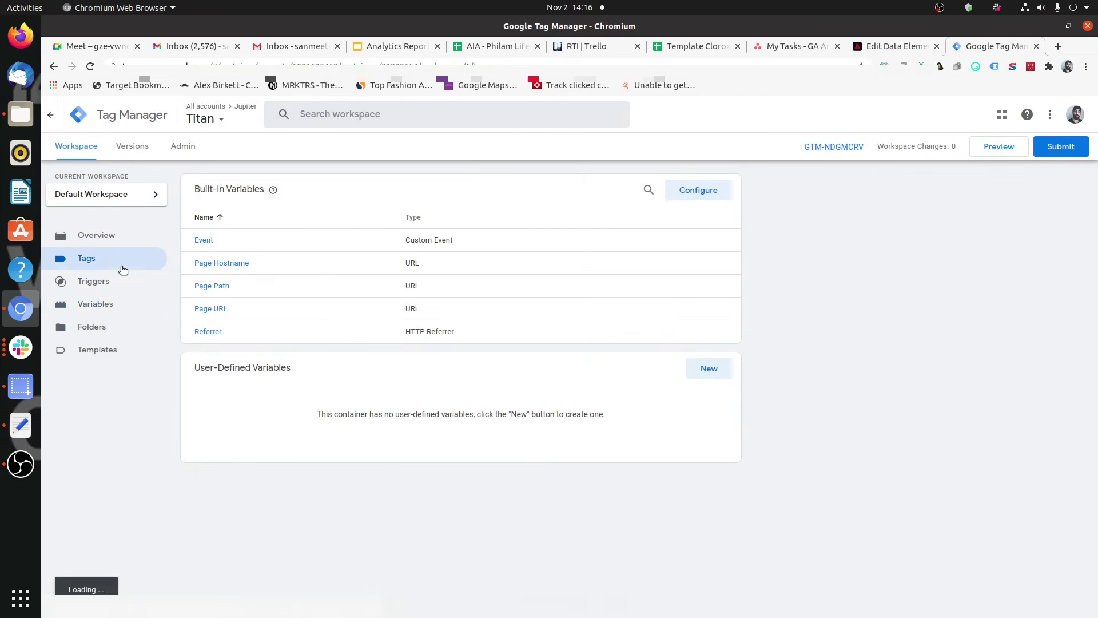
pyautogui.click(126, 291)
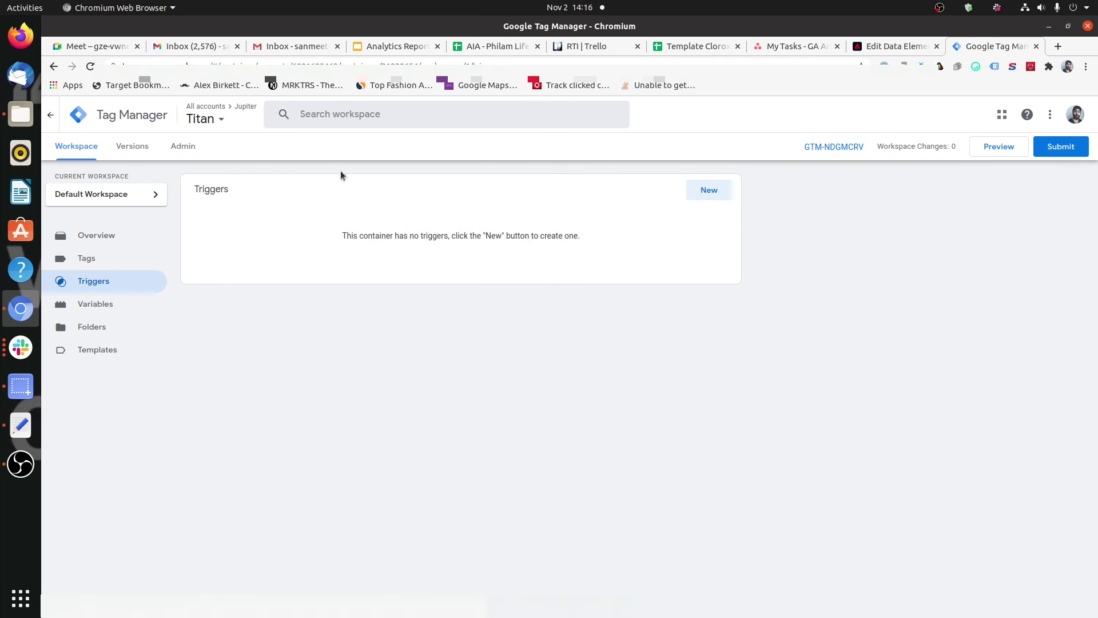
# Switch to Adobe Launch, start a new rule in the Test property and review the Core extension's event types
pyautogui.click(870, 49)
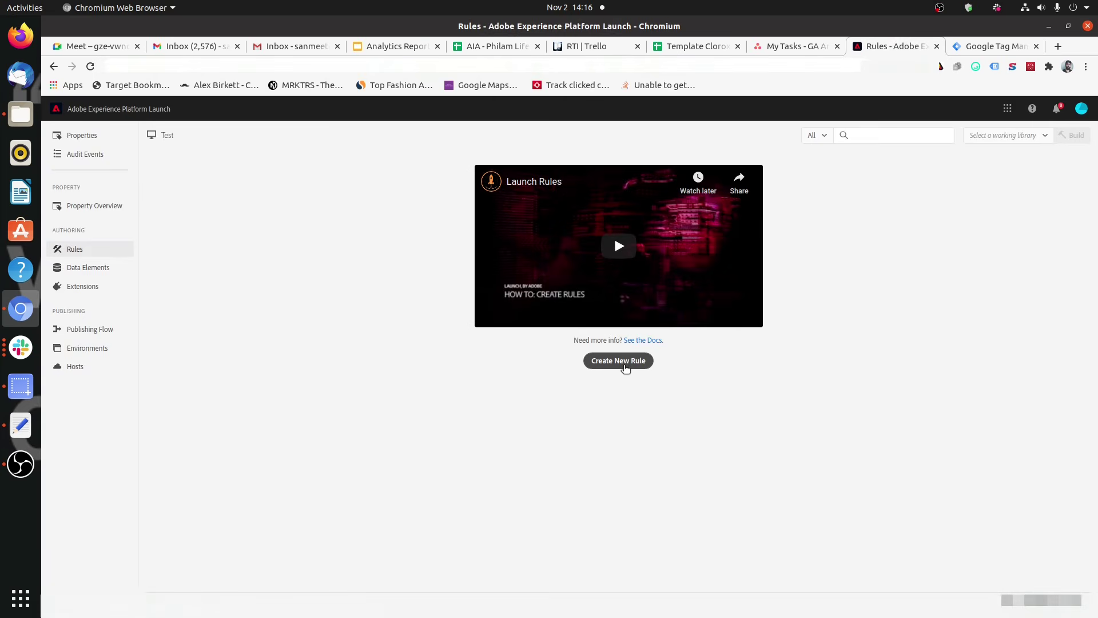
pyautogui.click(620, 361)
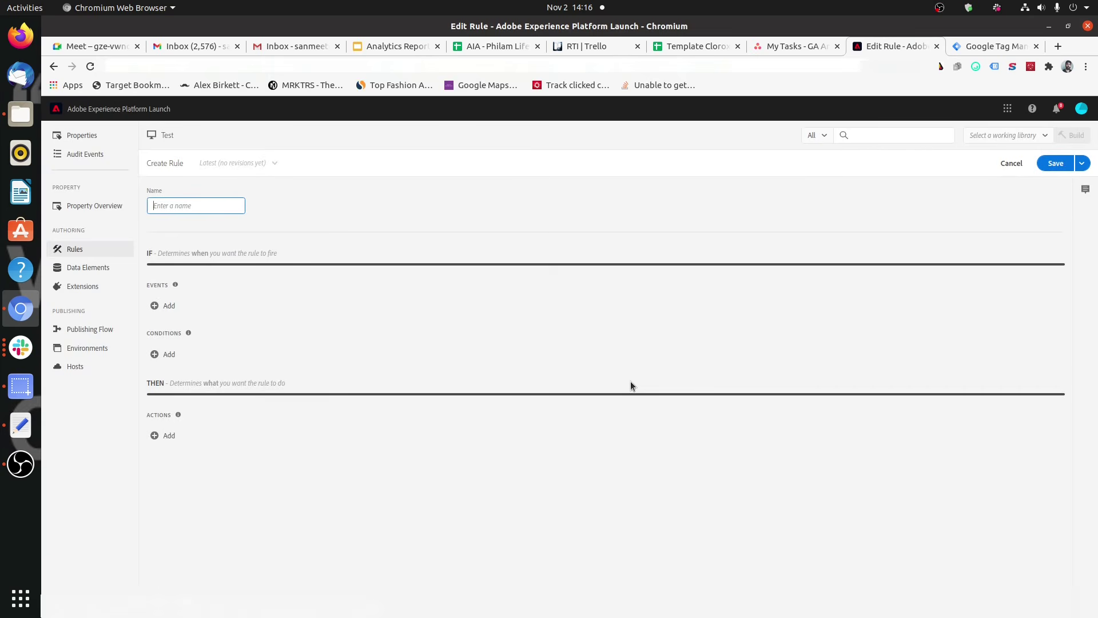
pyautogui.click(156, 314)
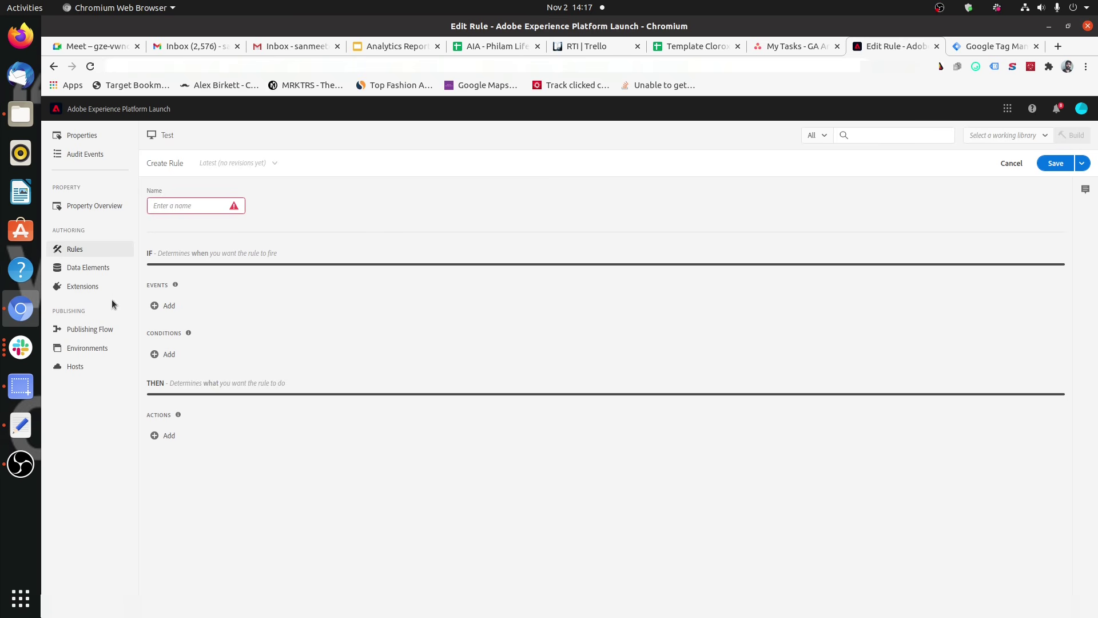
pyautogui.click(166, 305)
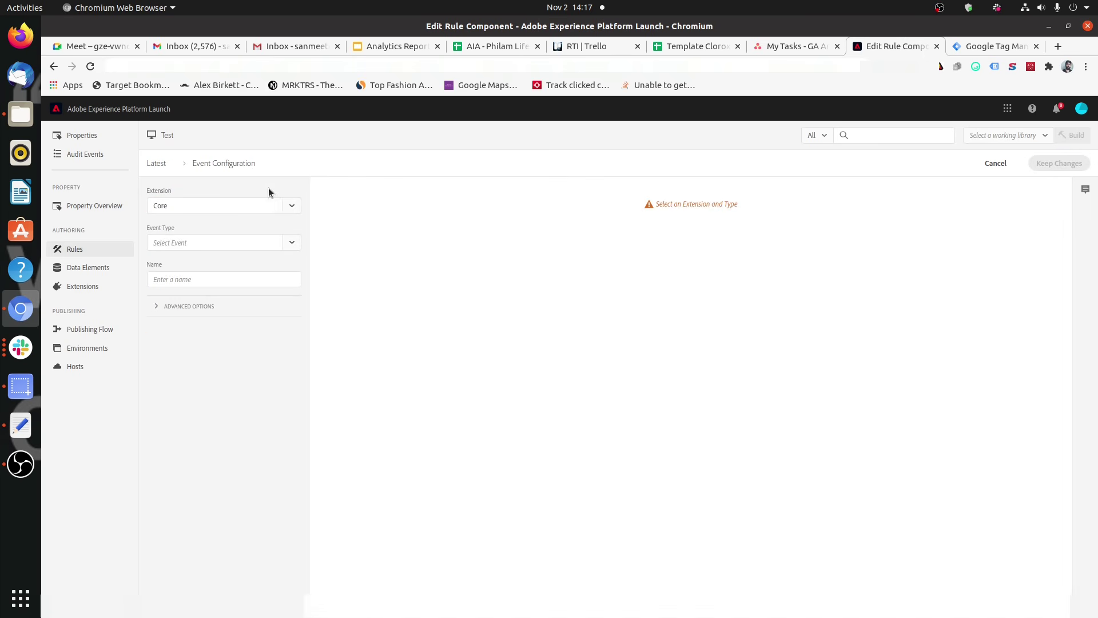
pyautogui.click(291, 243)
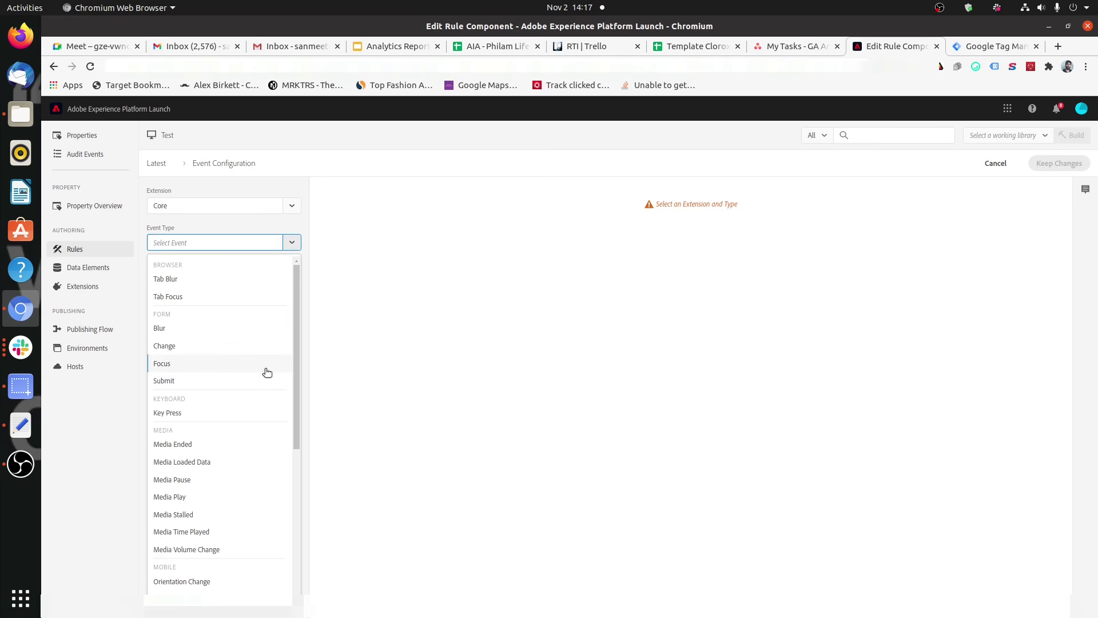
pyautogui.scroll(-3, 266, 372)
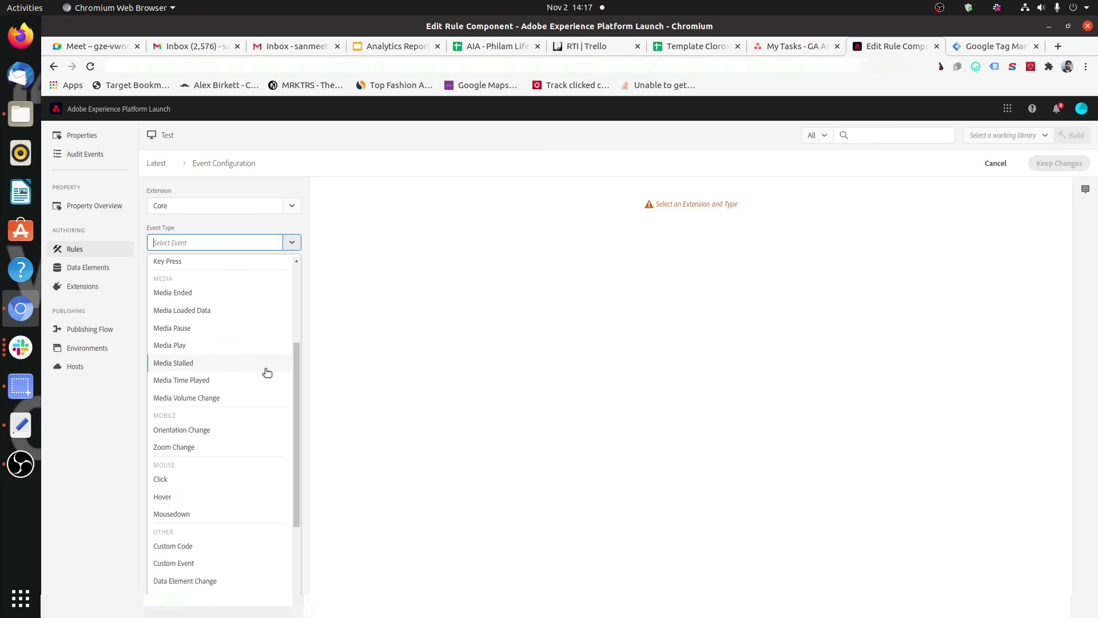
# Select the Click event type and compare its any element and specific elements options
pyautogui.click(191, 496)
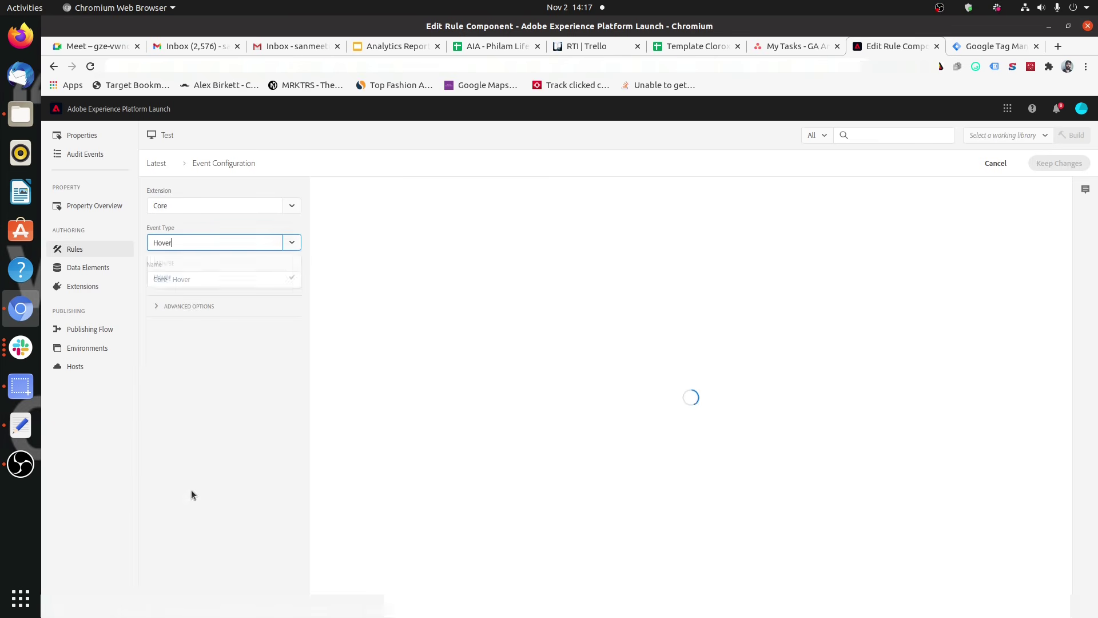
pyautogui.click(292, 242)
pyautogui.scroll(-5, 216, 424)
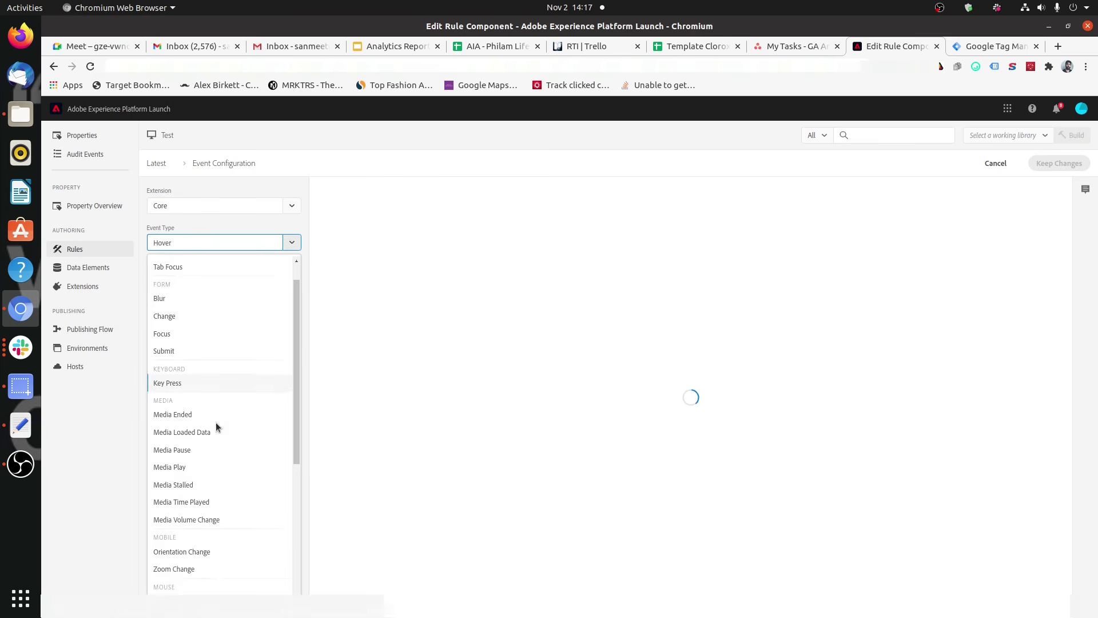
pyautogui.click(216, 327)
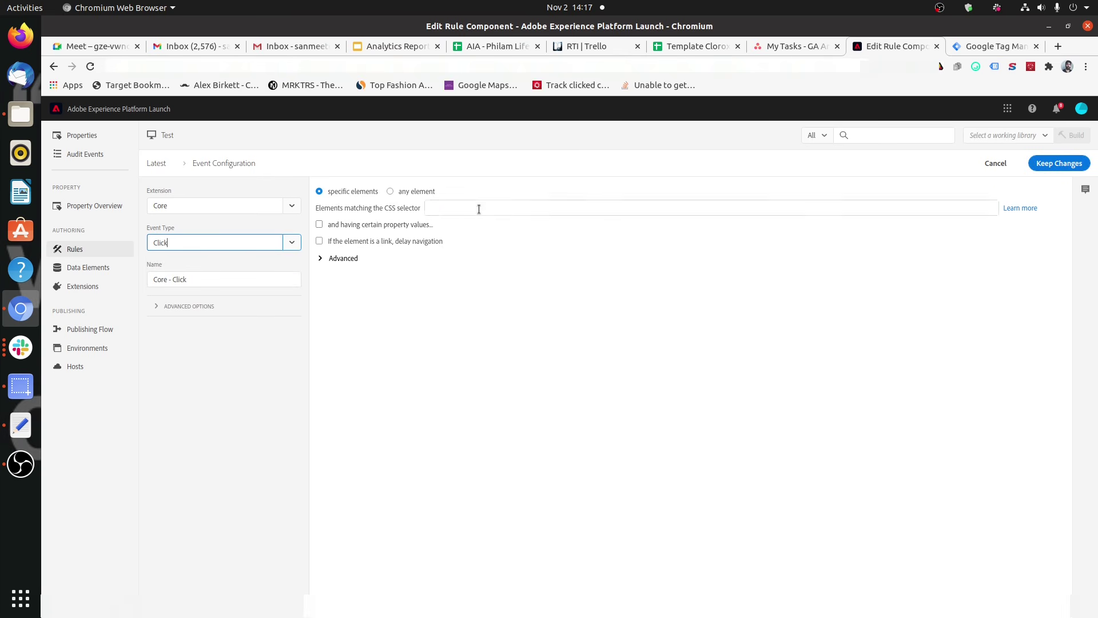
pyautogui.click(439, 208)
pyautogui.click(391, 191)
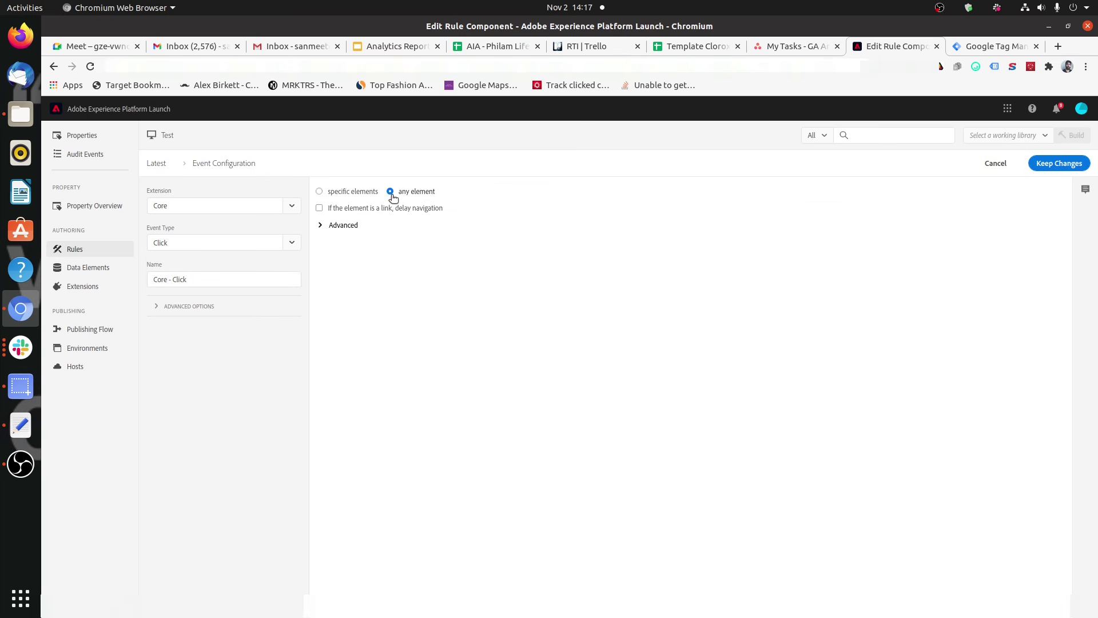
pyautogui.click(330, 193)
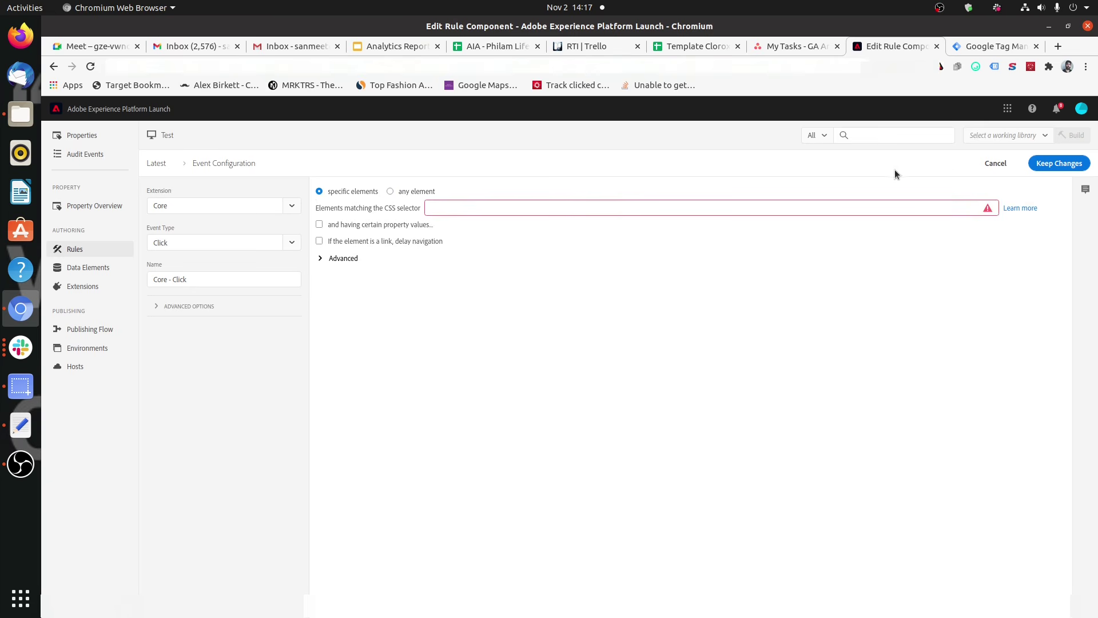
# Discard the unsaved event configuration and start a new condition for the rule
pyautogui.click(994, 163)
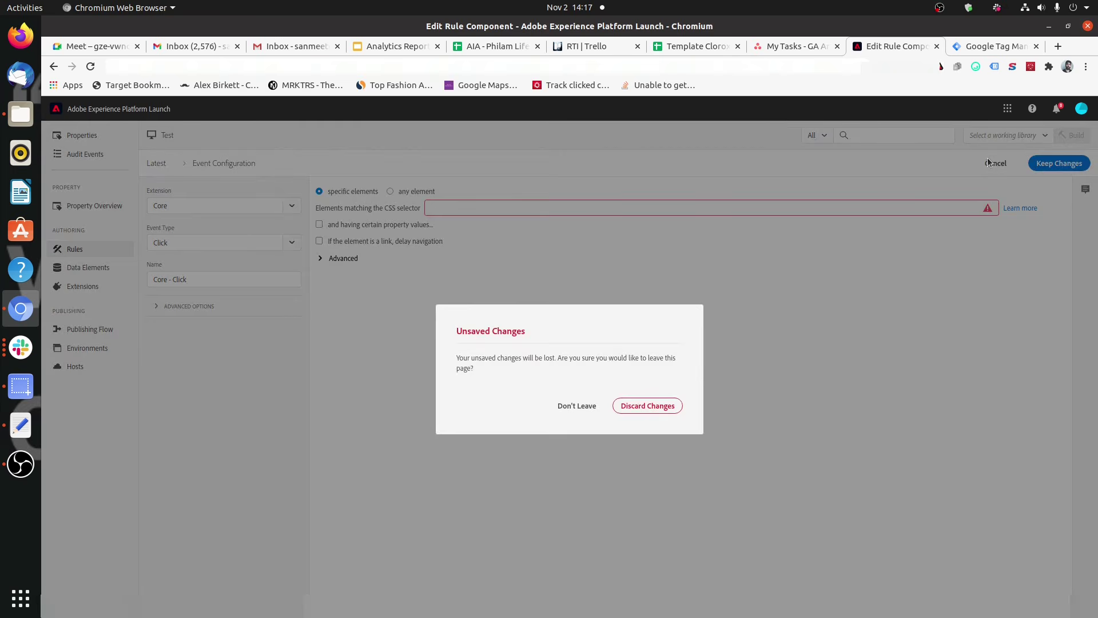
pyautogui.click(627, 408)
pyautogui.click(157, 359)
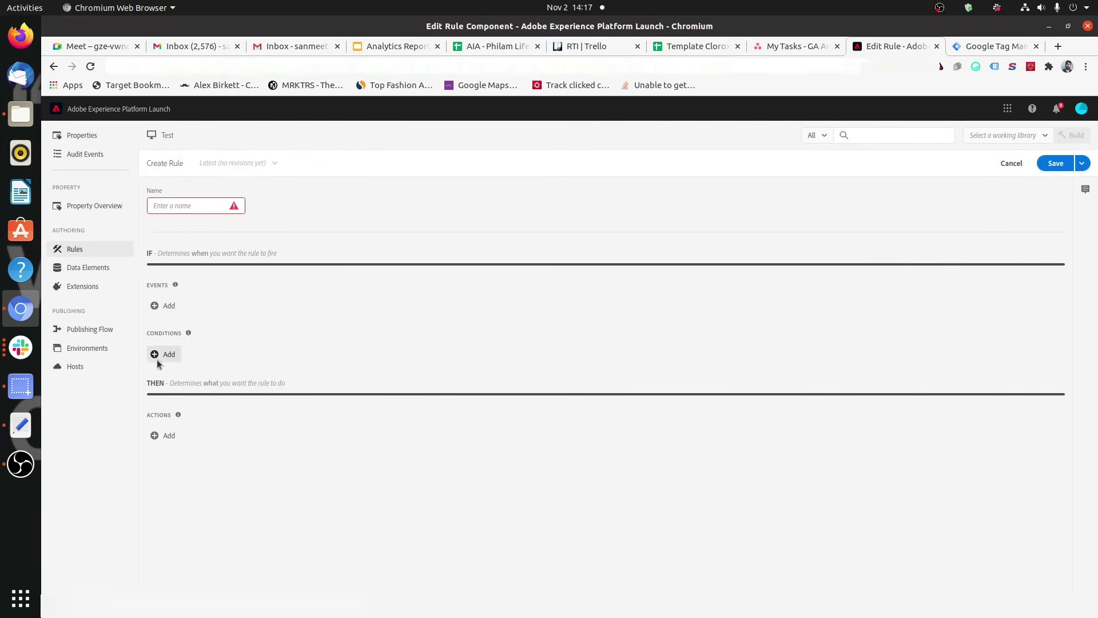
# Switch to Tag Manager and start a new Page View trigger in the Titan container that fires on Some Page Views
pyautogui.click(1013, 47)
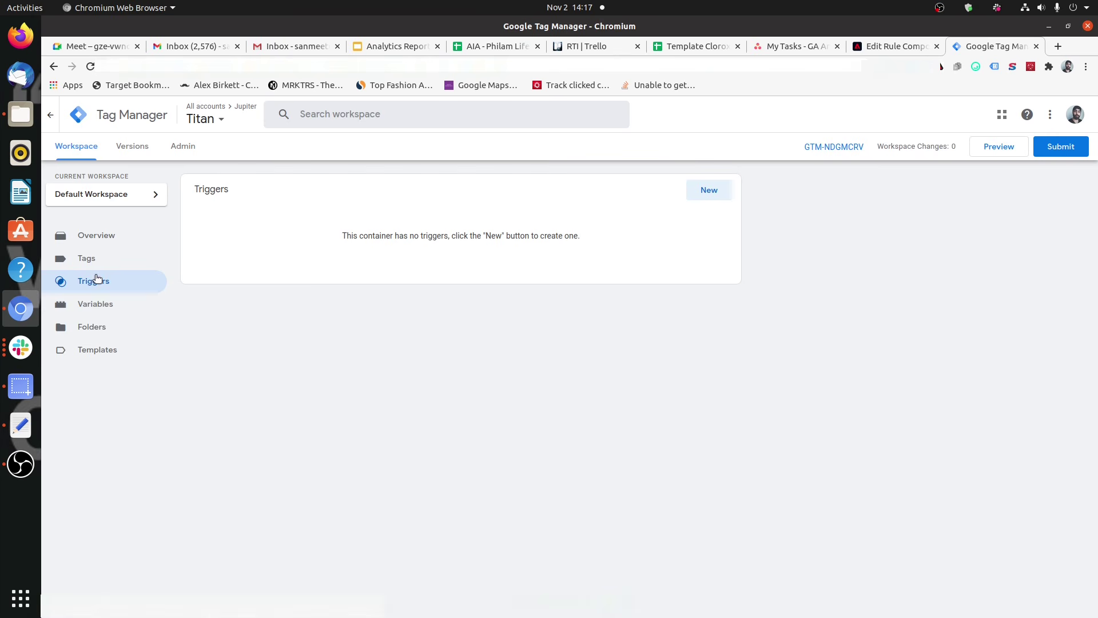
pyautogui.click(705, 195)
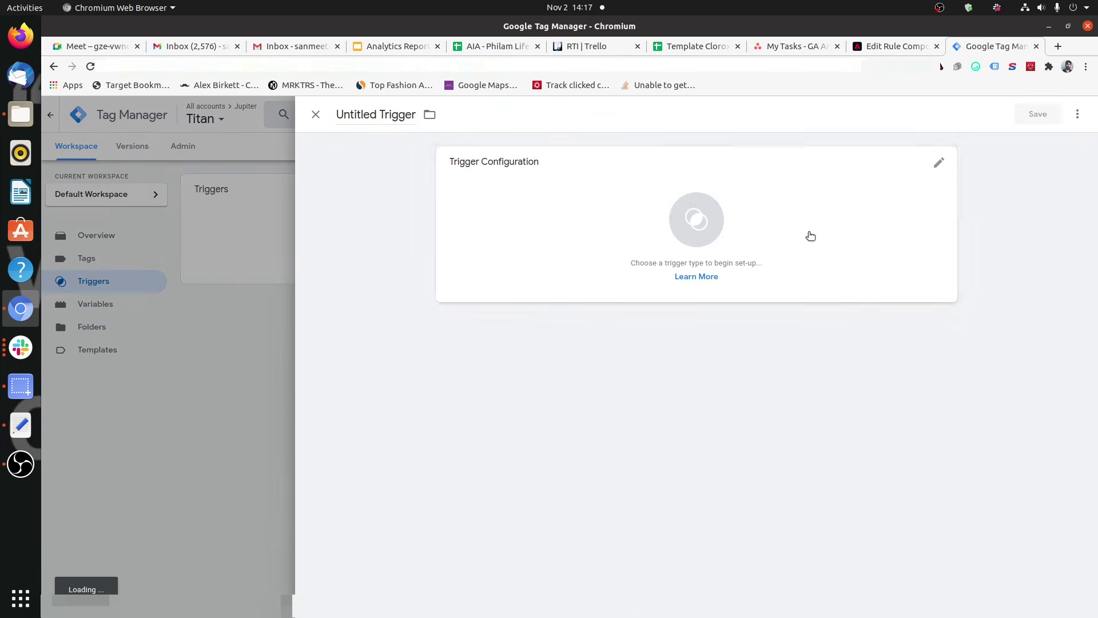
pyautogui.click(804, 232)
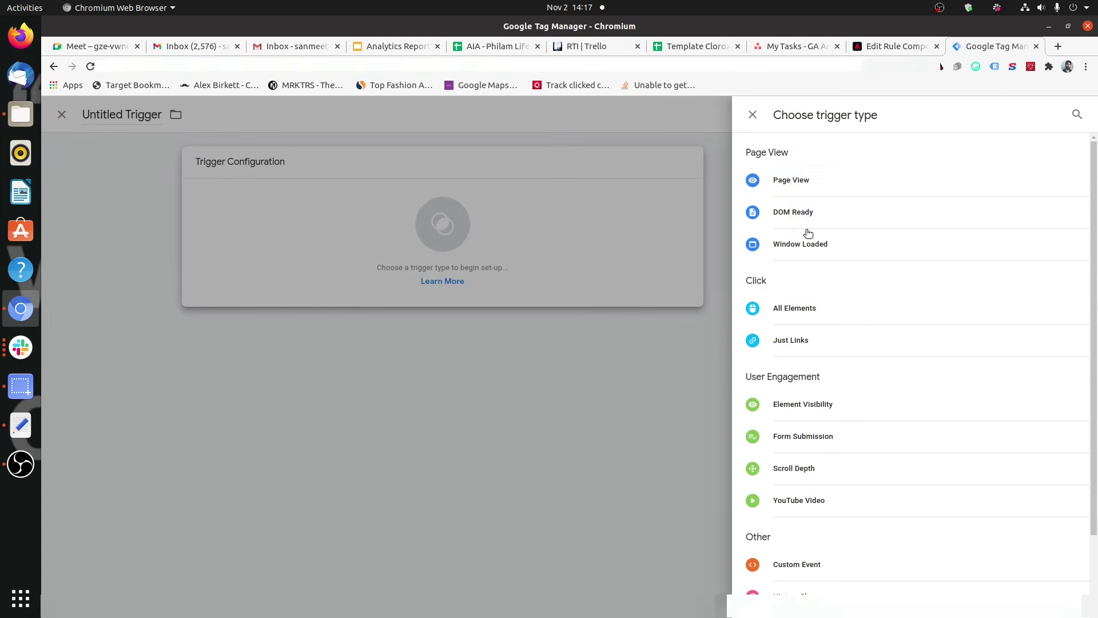
pyautogui.click(816, 192)
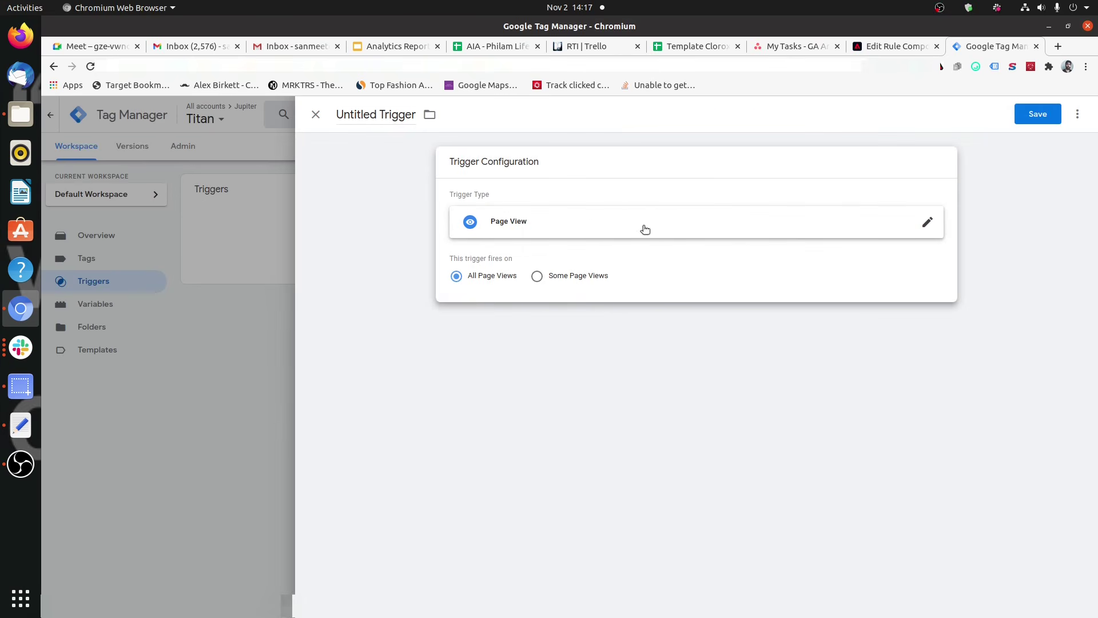
pyautogui.click(538, 277)
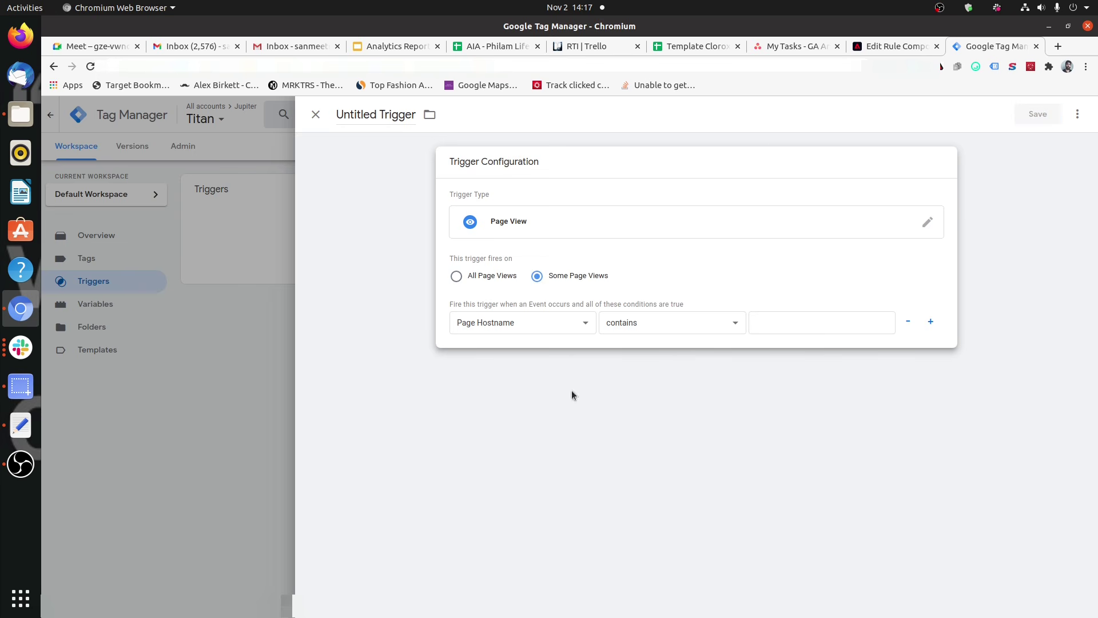
# Switch to Adobe Launch and review the rule's event and condition configurations, cancelling each without saving
pyautogui.click(878, 47)
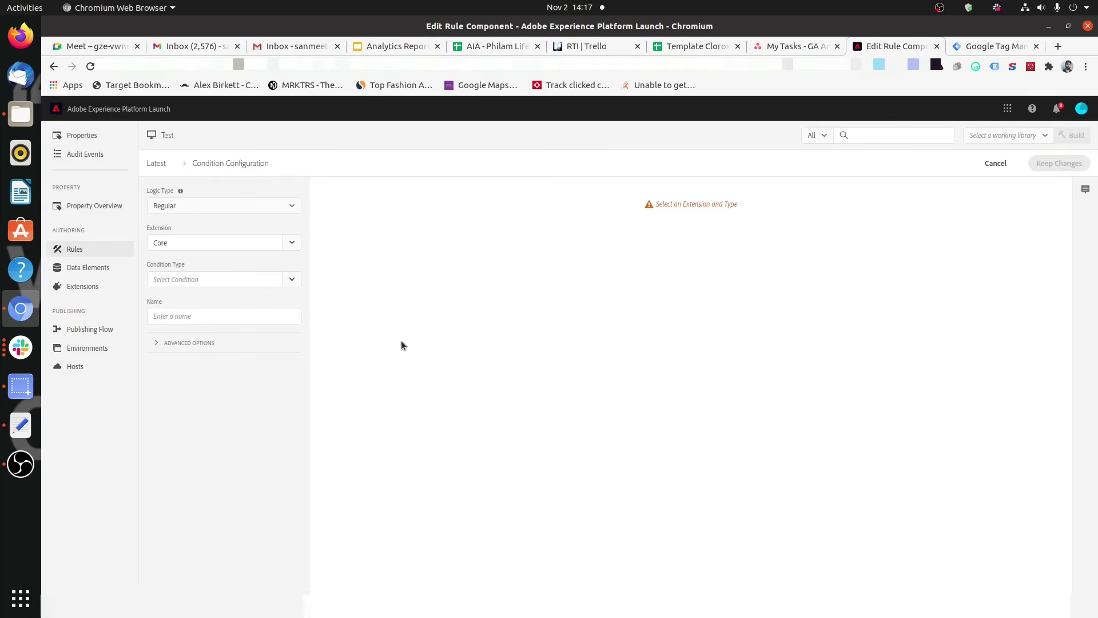
pyautogui.click(988, 166)
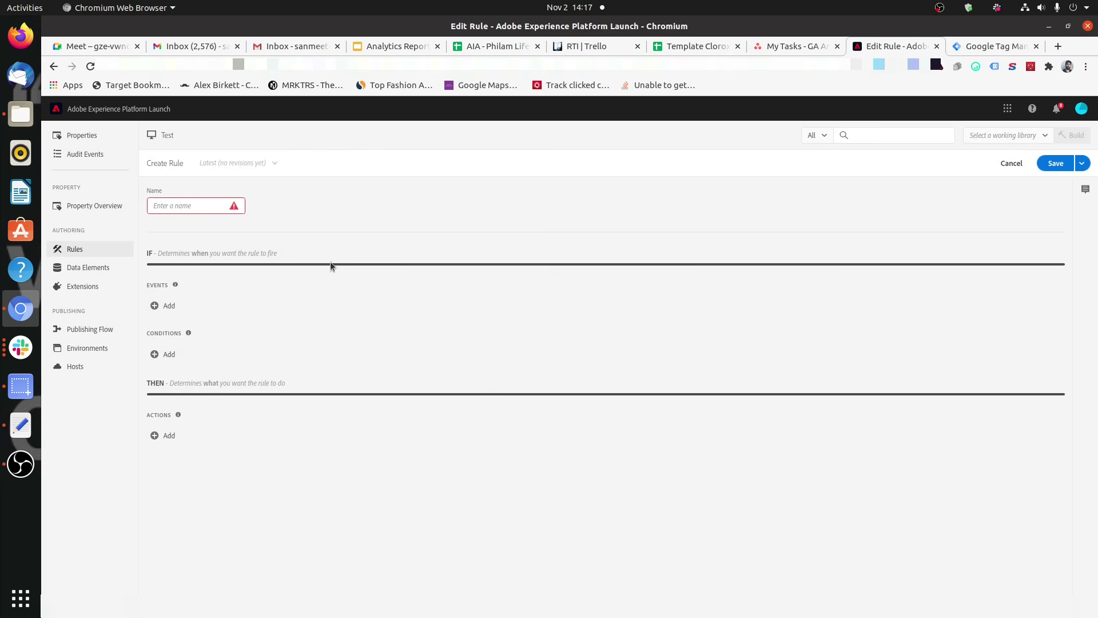
pyautogui.click(172, 304)
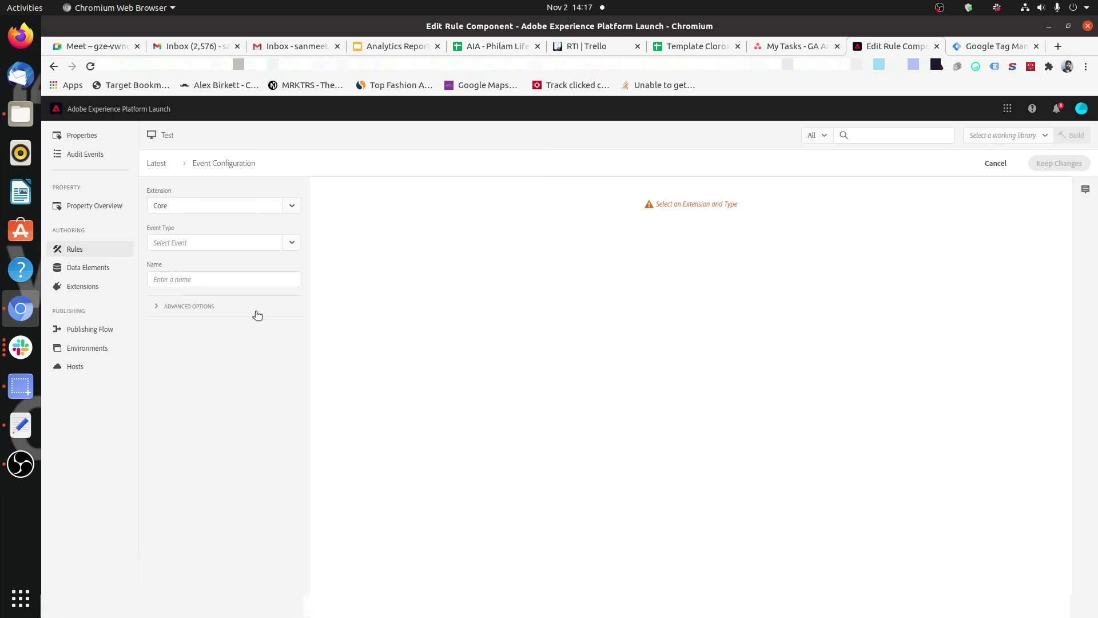
pyautogui.click(996, 163)
pyautogui.click(170, 355)
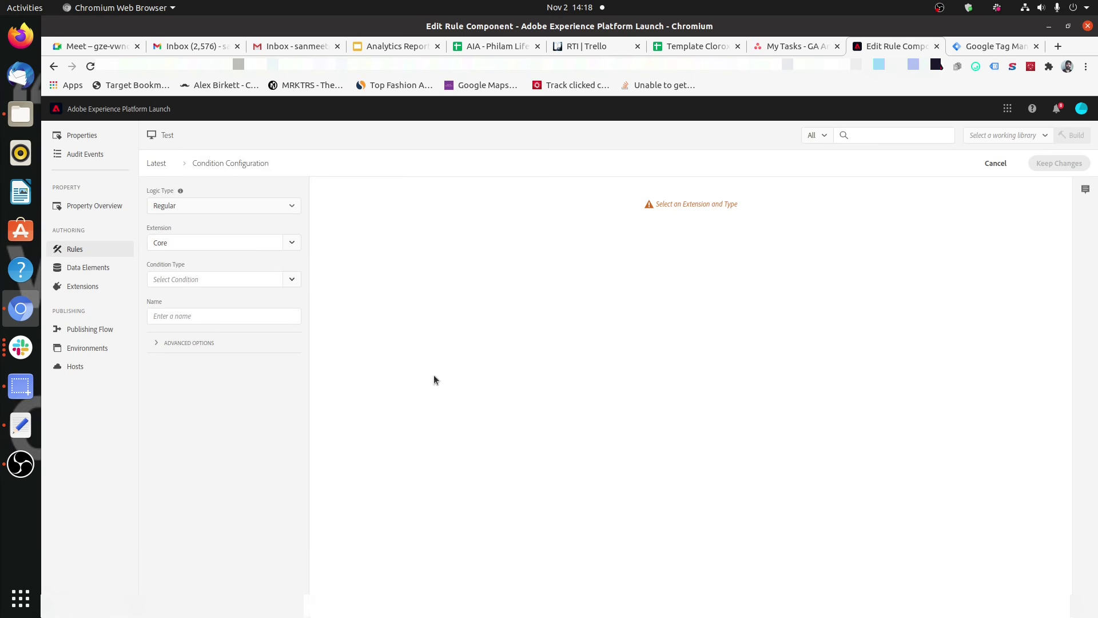
pyautogui.click(987, 169)
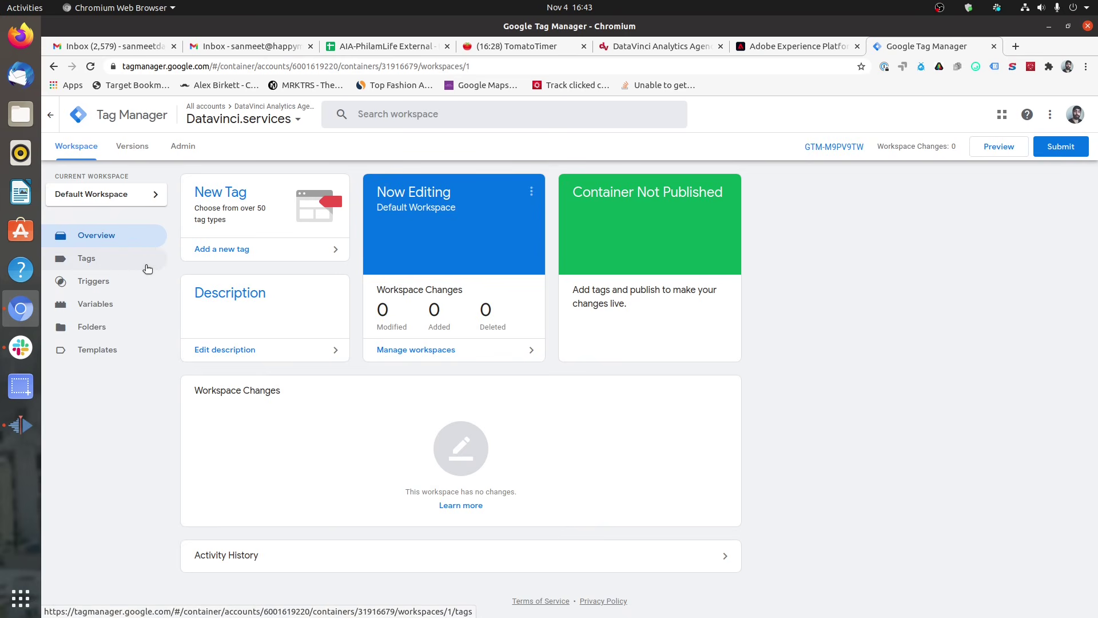
# Start a new tag in Tag Manager's Datavinci.services container and review the available featured, custom and third-party tag types
pyautogui.click(148, 268)
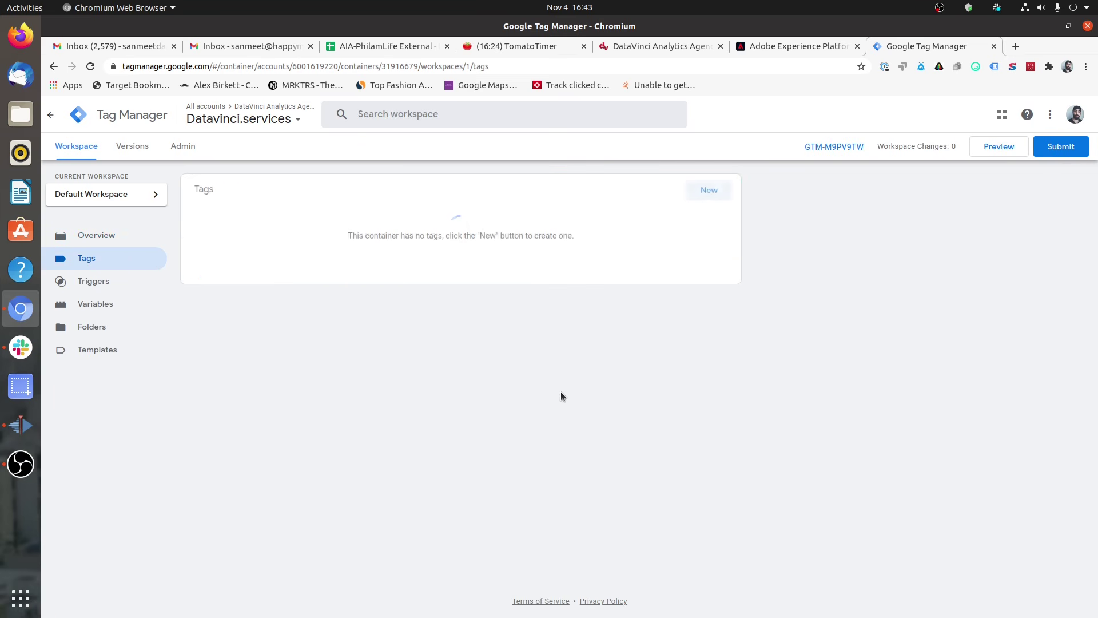
pyautogui.click(699, 195)
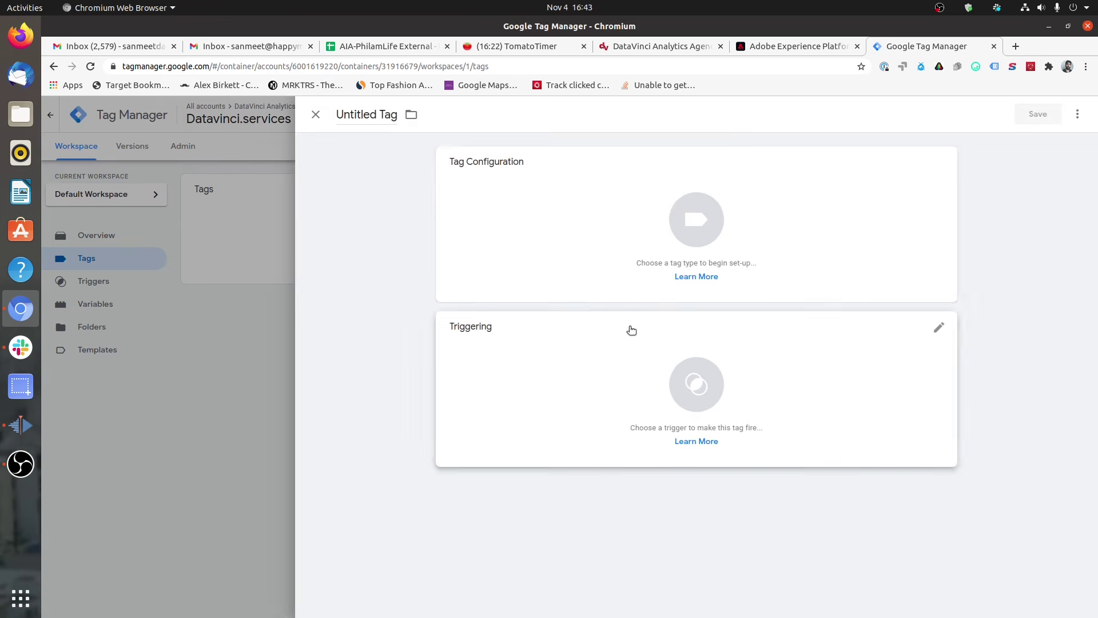
pyautogui.click(564, 265)
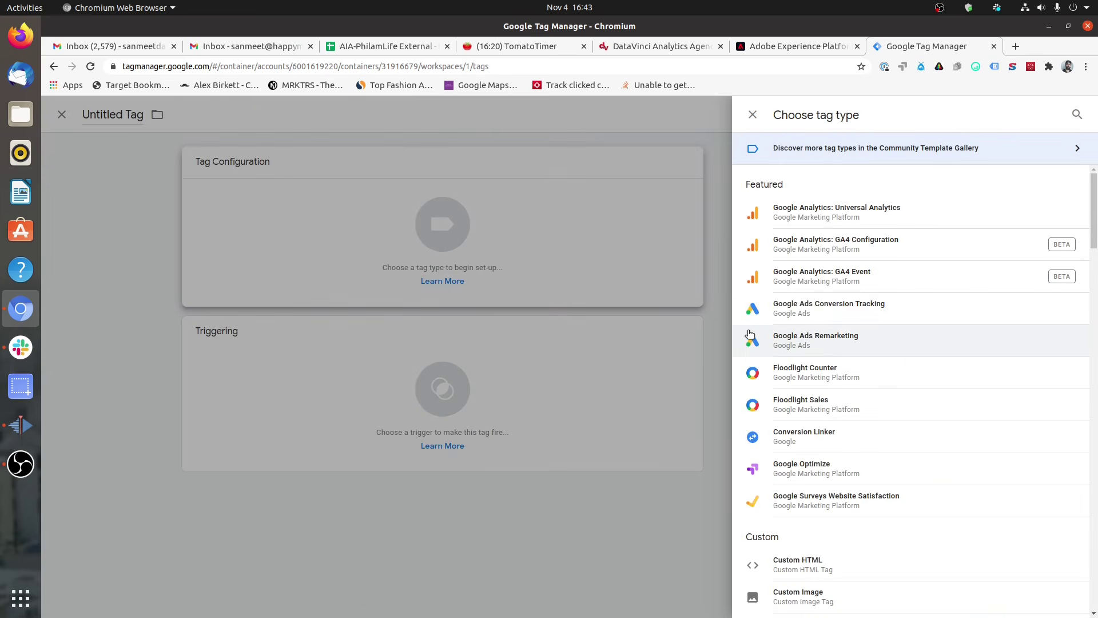
pyautogui.scroll(-15, 824, 216)
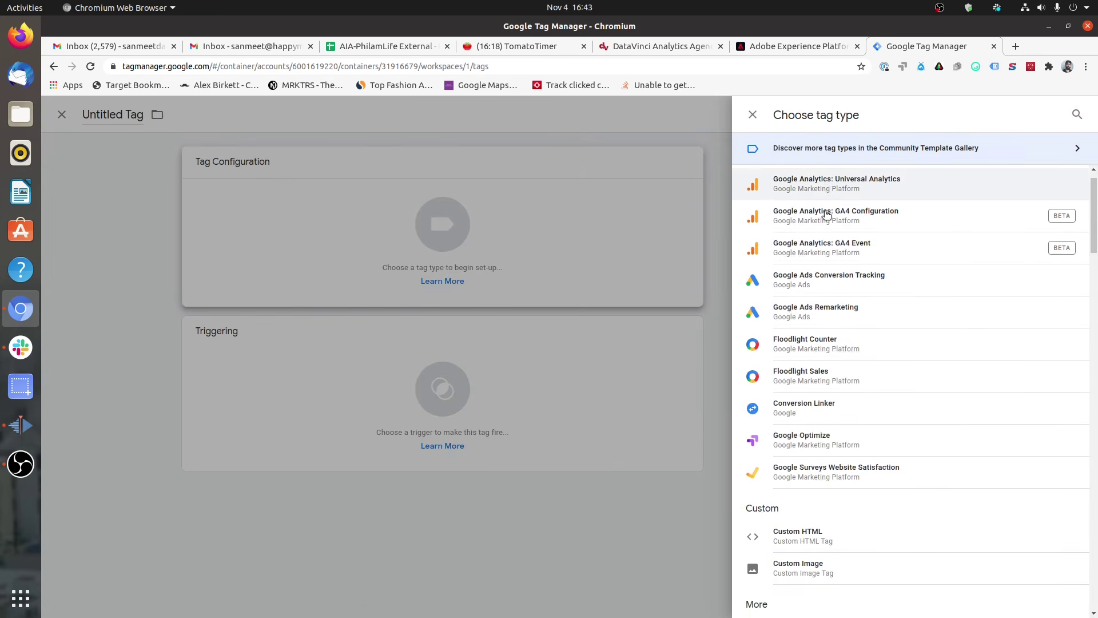
pyautogui.scroll(-20, 826, 215)
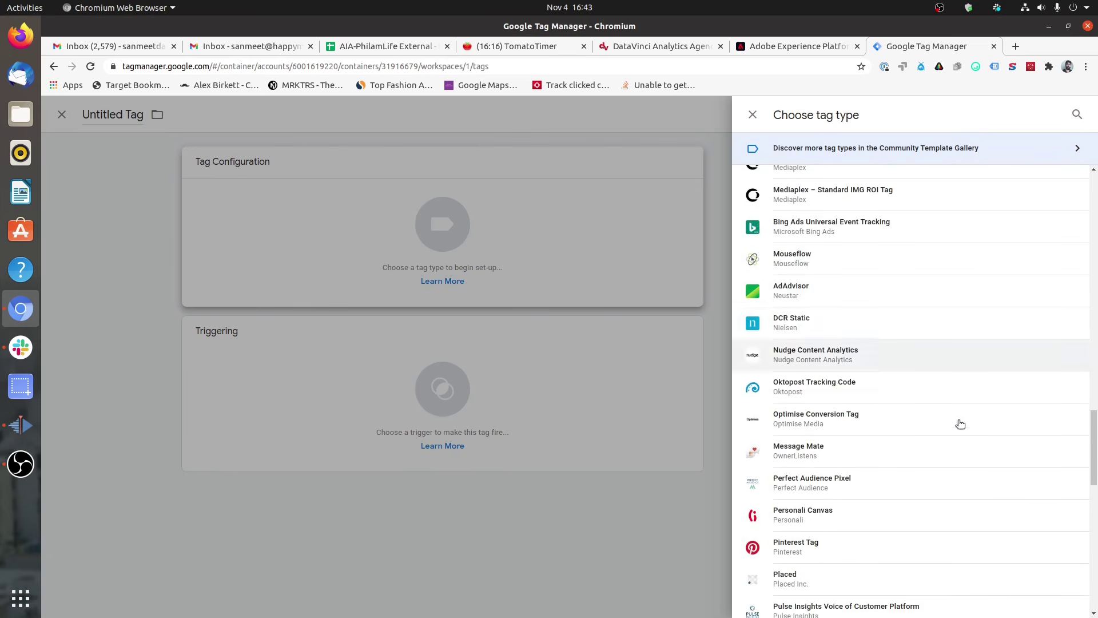
pyautogui.moveTo(1095, 559); pyautogui.dragTo(1095, 246)
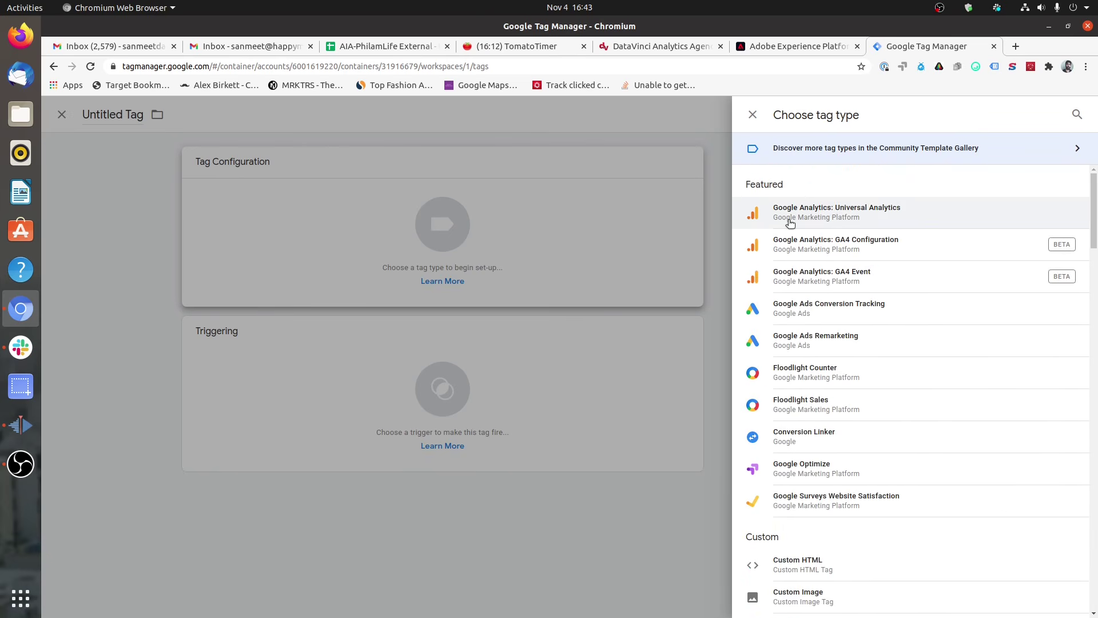
pyautogui.scroll(-3, 800, 286)
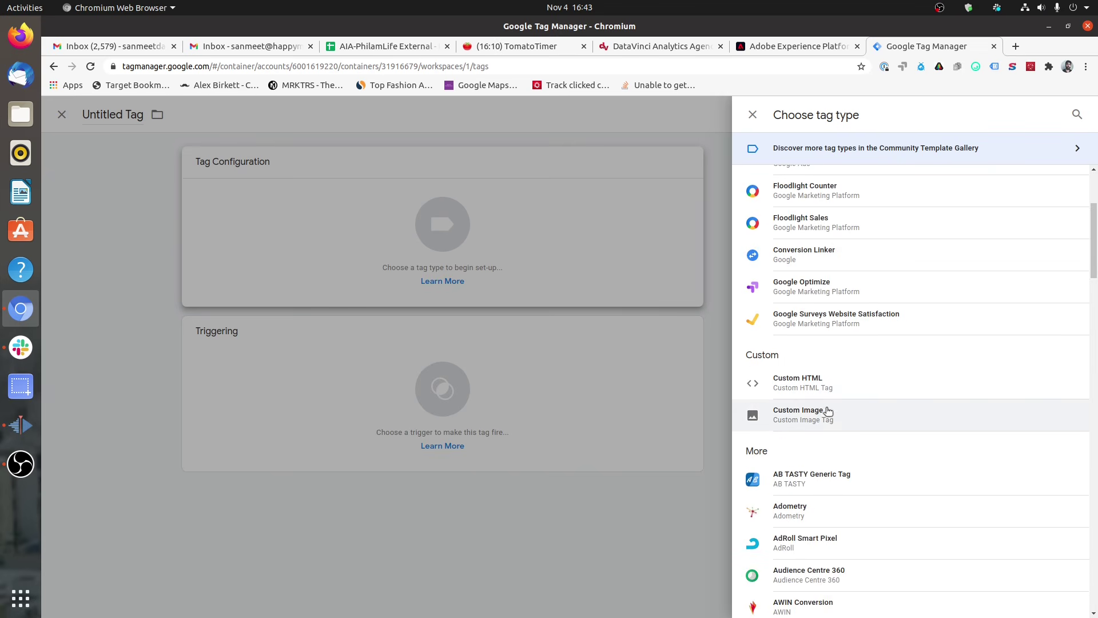
pyautogui.scroll(-2, 836, 431)
pyautogui.scroll(-10, 841, 403)
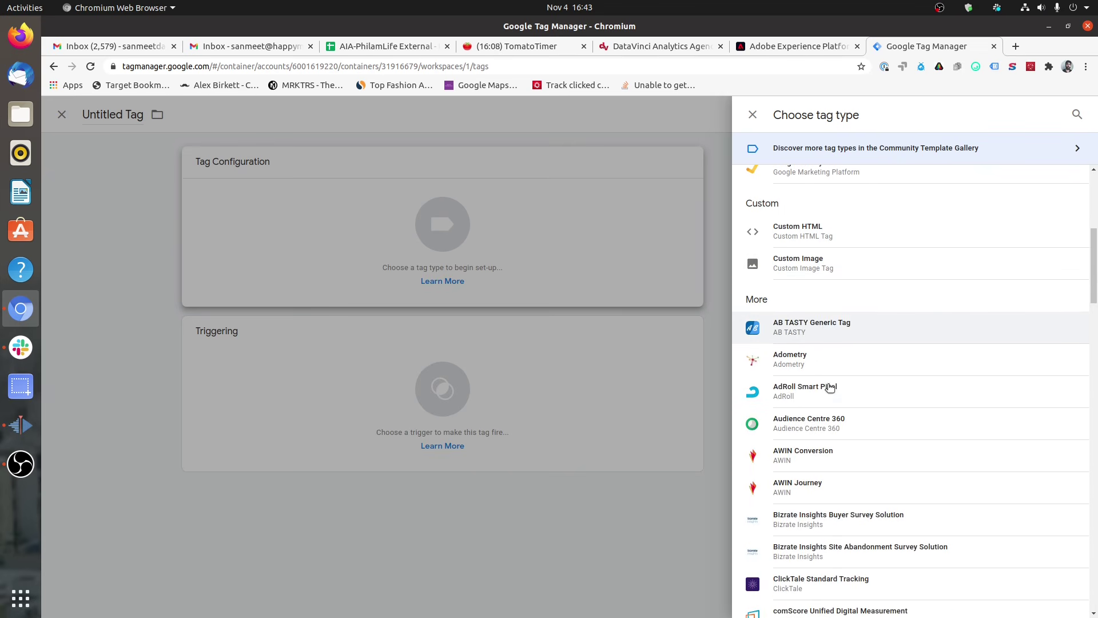
pyautogui.scroll(-20, 812, 330)
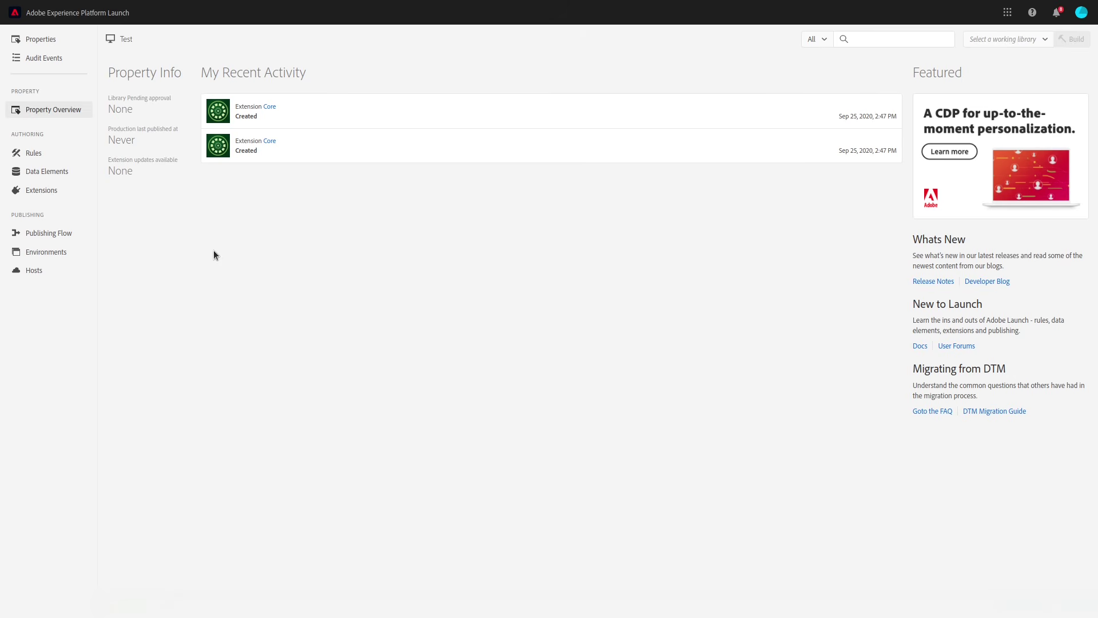
# Open the Test property's extension catalog in Adobe Launch and browse the available extensions
pyautogui.click(43, 192)
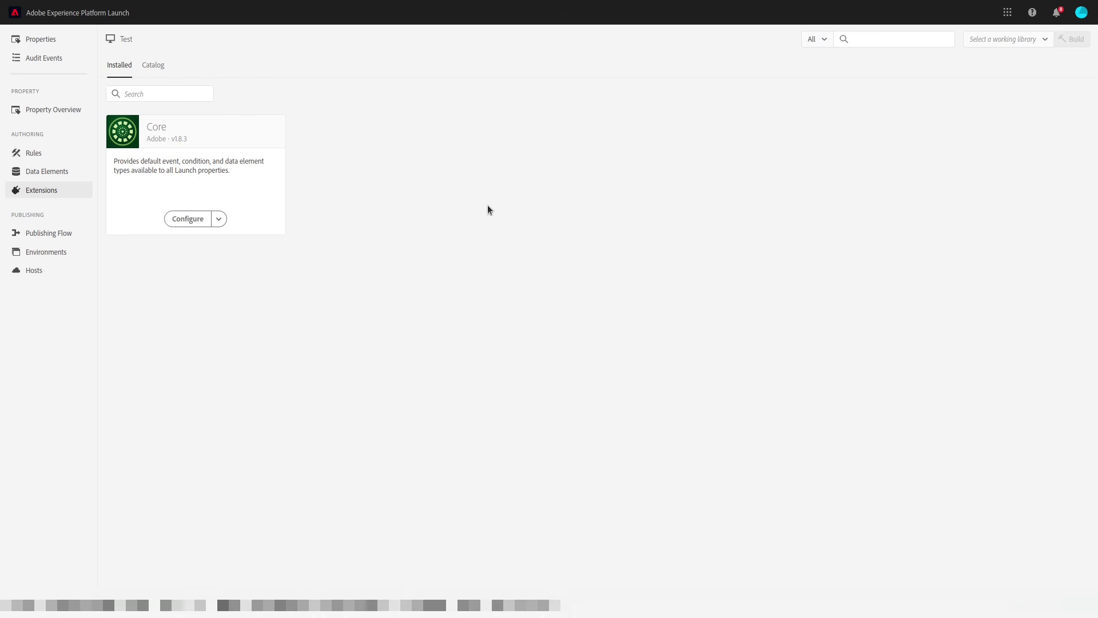
pyautogui.click(159, 66)
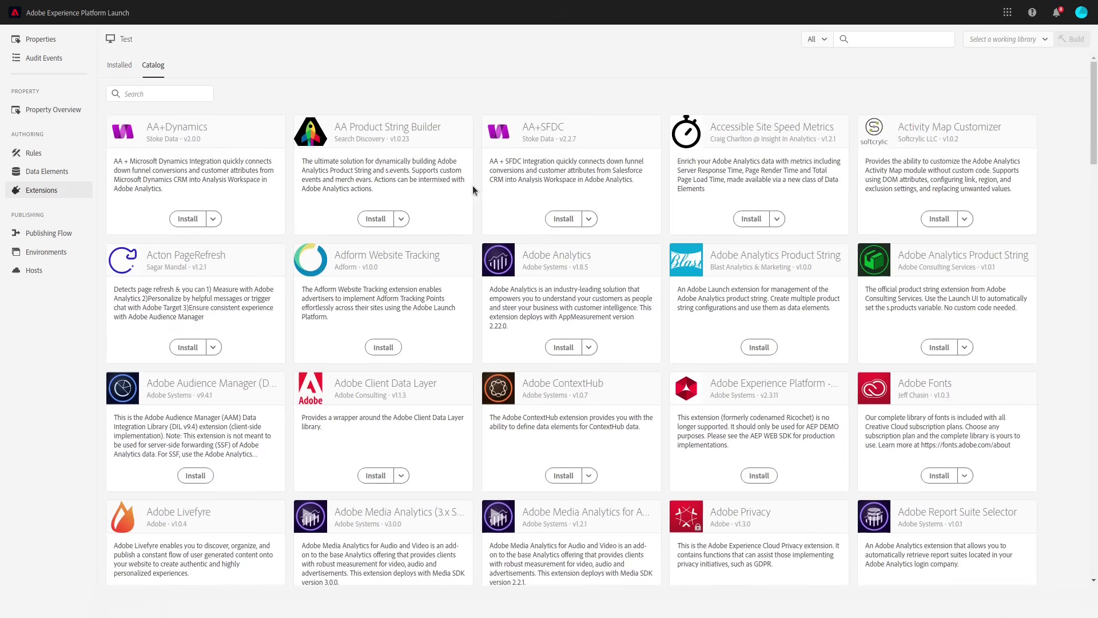
pyautogui.scroll(-20, 634, 280)
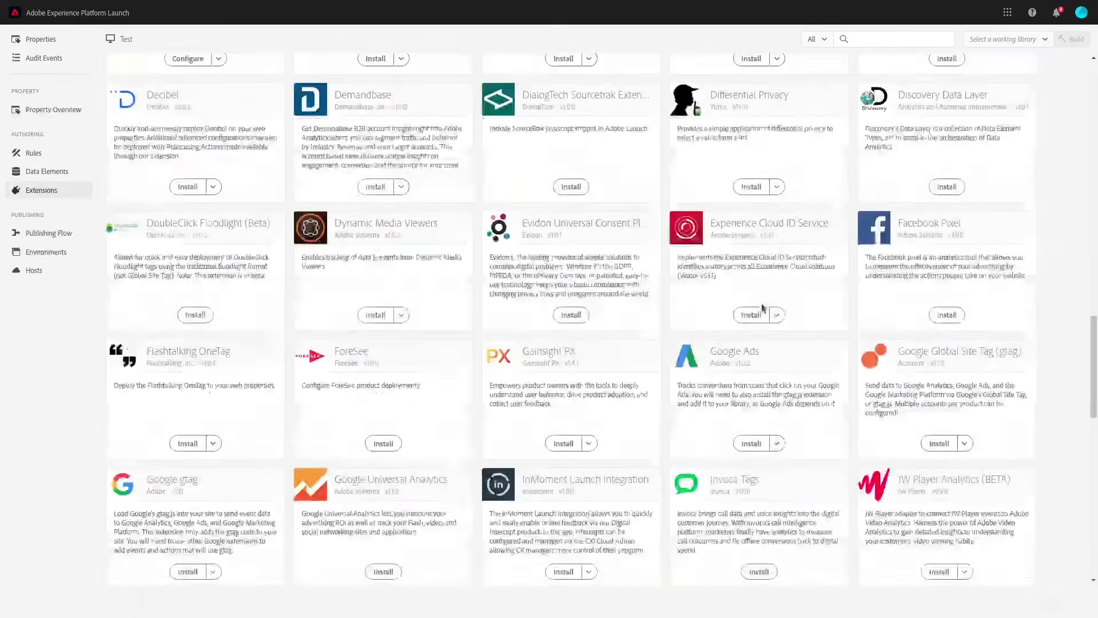
# Search the extension catalog for "facebook", then install the Facebook Pixel extension in the Test property and enter its pixel ID
pyautogui.scroll(20, 1064, 149)
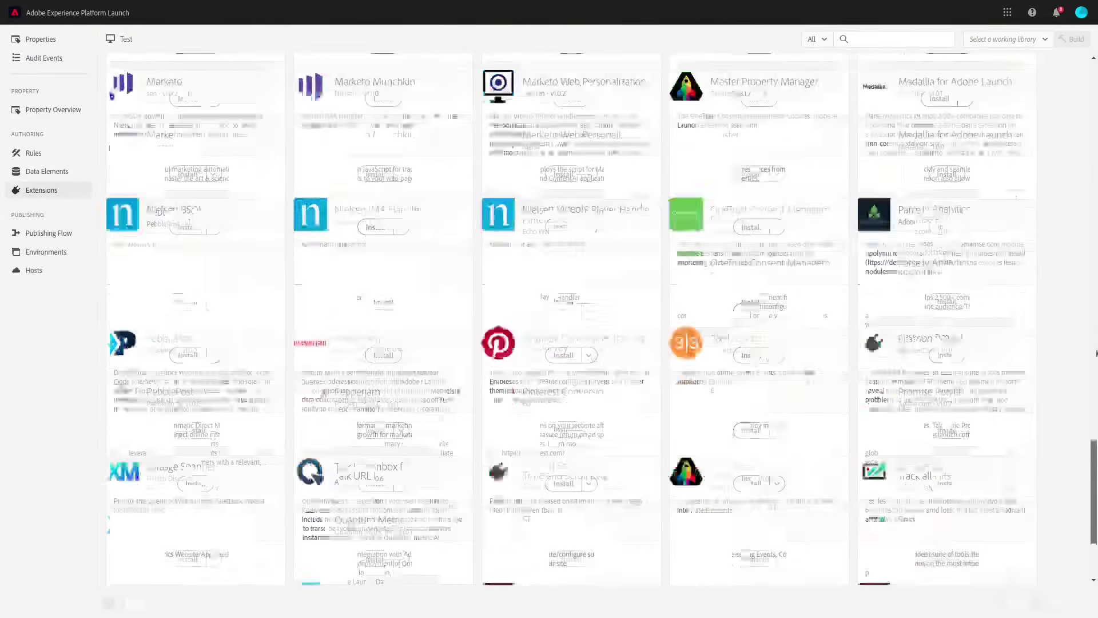
pyautogui.scroll(5, 1064, 149)
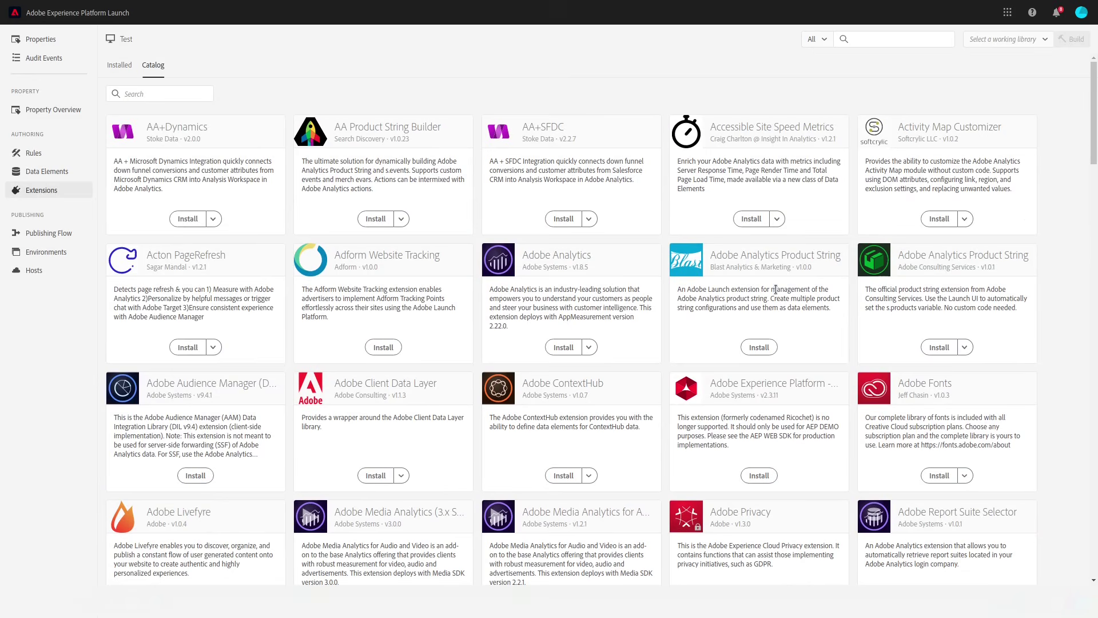
pyautogui.scroll(-3, 776, 288)
pyautogui.scroll(-4, 800, 229)
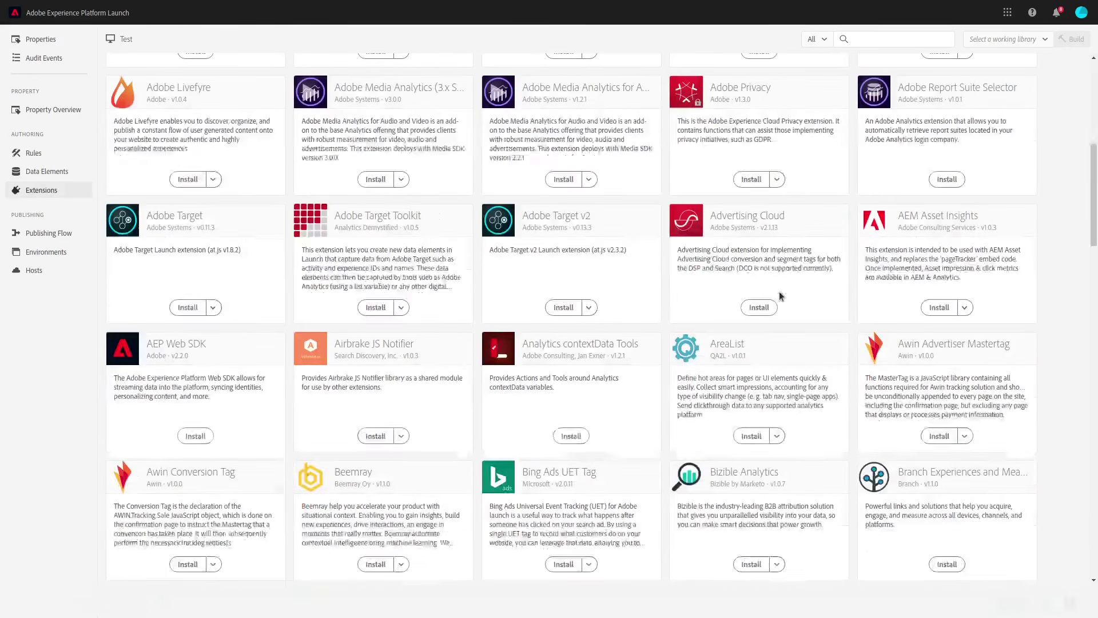
pyautogui.scroll(2, 822, 190)
pyautogui.scroll(5, 822, 190)
pyautogui.click(204, 98)
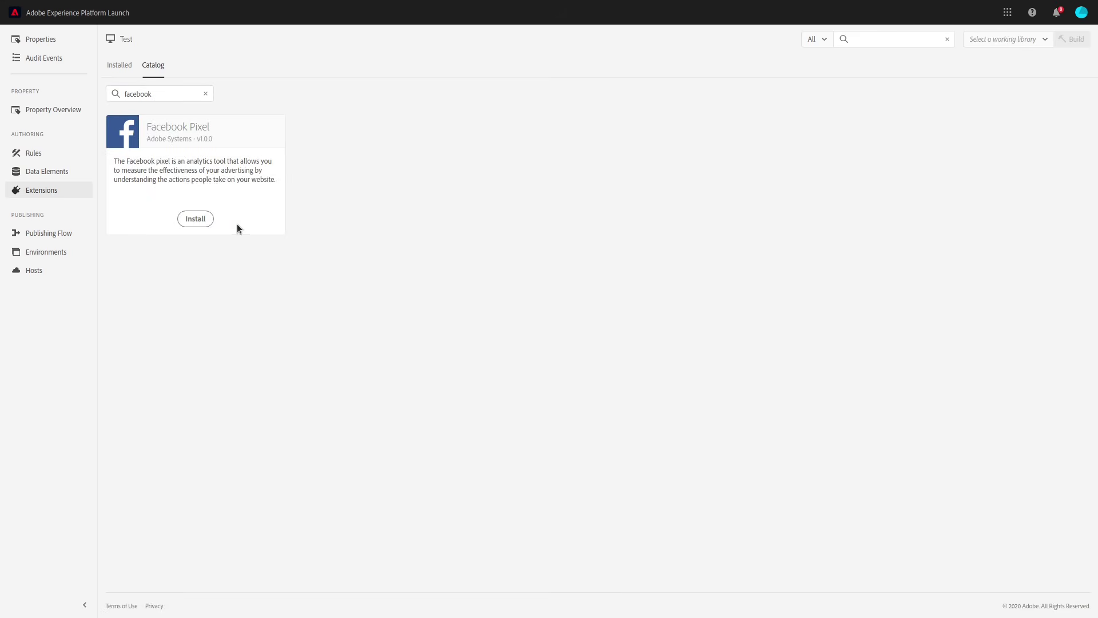
pyautogui.click(201, 220)
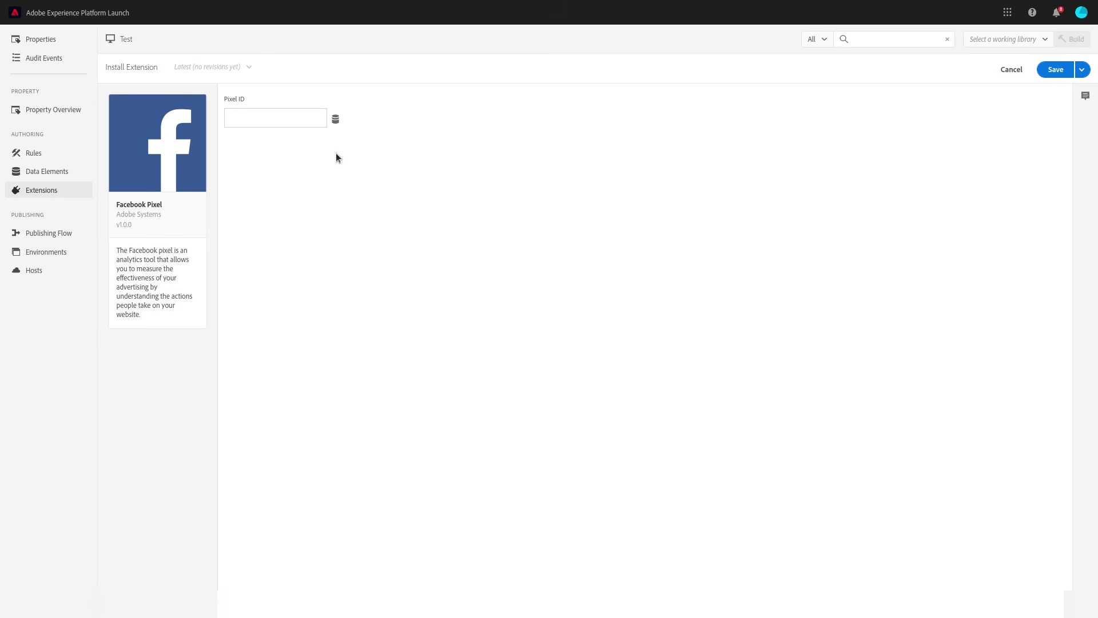
pyautogui.click(272, 120)
pyautogui.click(1054, 78)
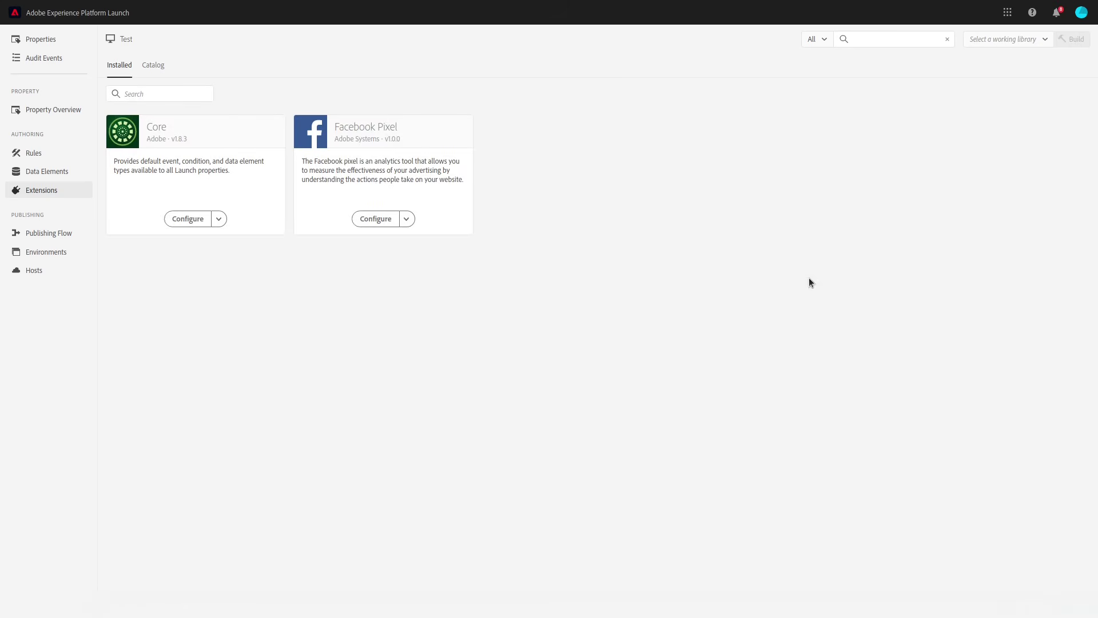
# Start a new rule in the Test property and add a Core Library Loaded (Page Top) event to it
pyautogui.click(55, 152)
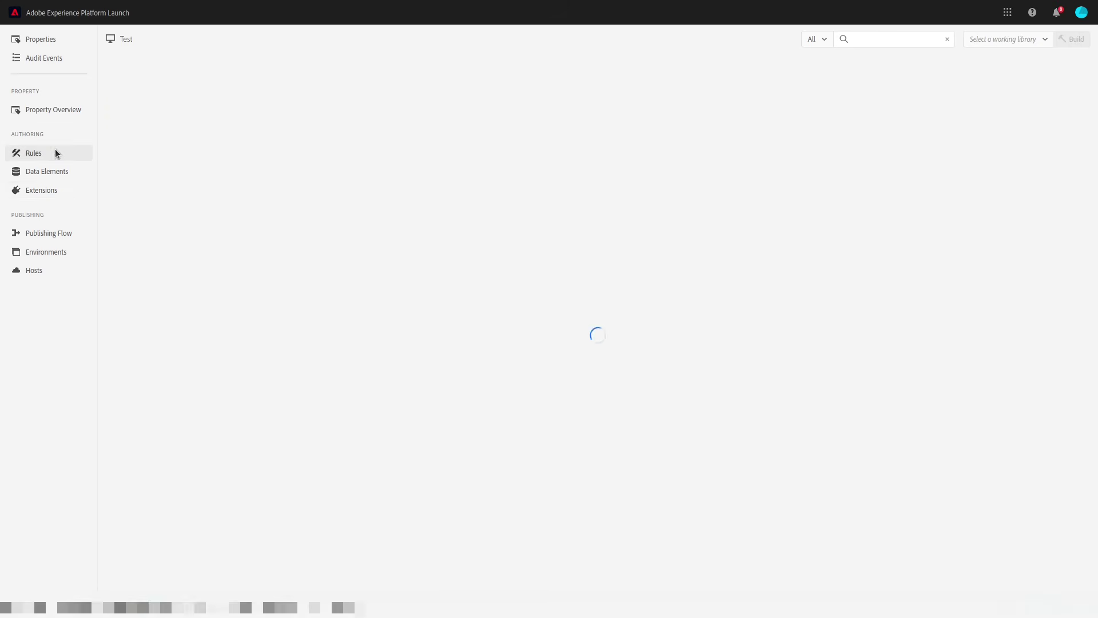
pyautogui.click(581, 269)
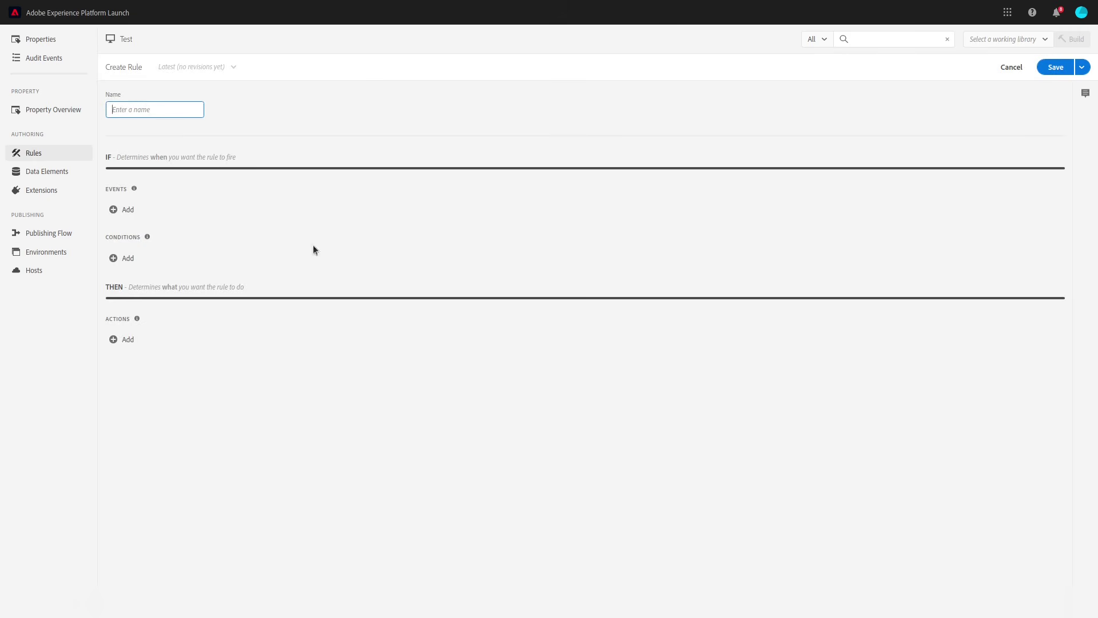
pyautogui.click(120, 209)
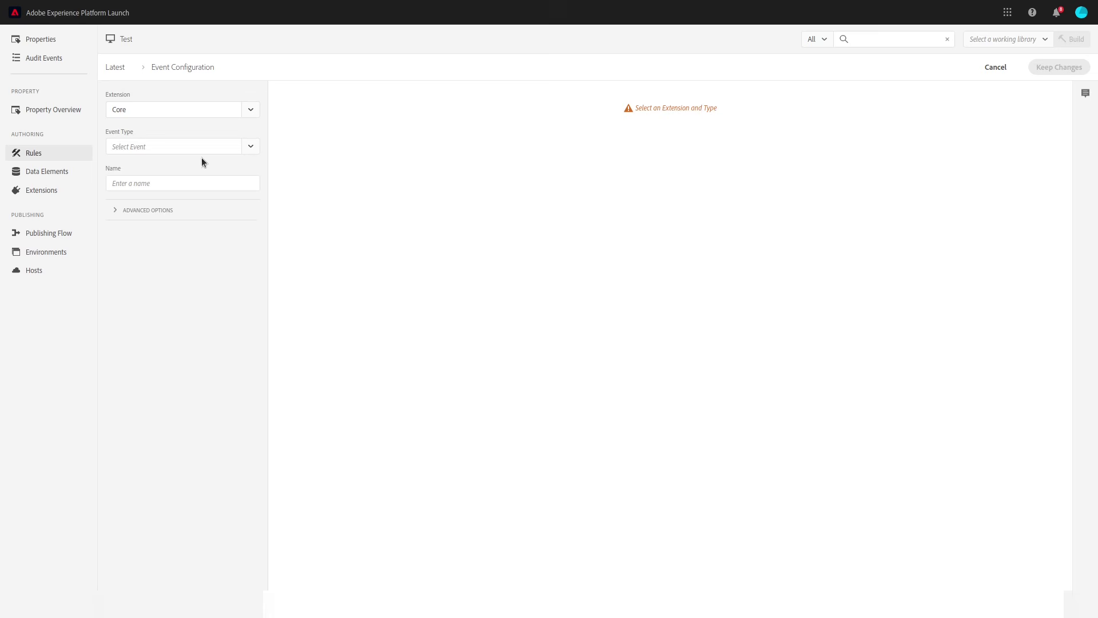
pyautogui.click(249, 149)
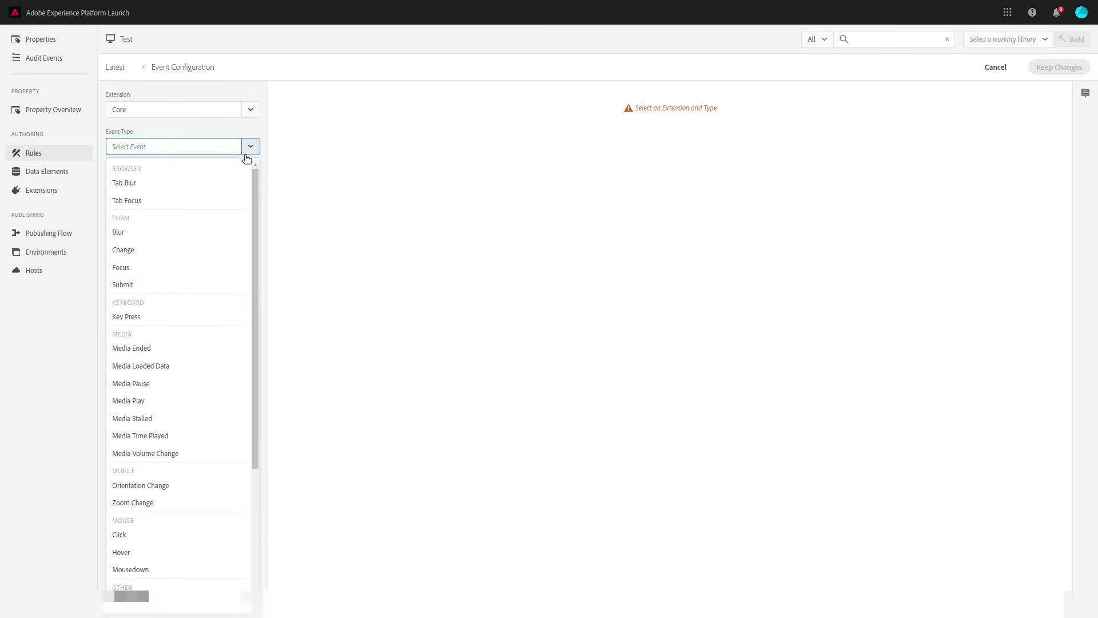
pyautogui.scroll(-4, 201, 289)
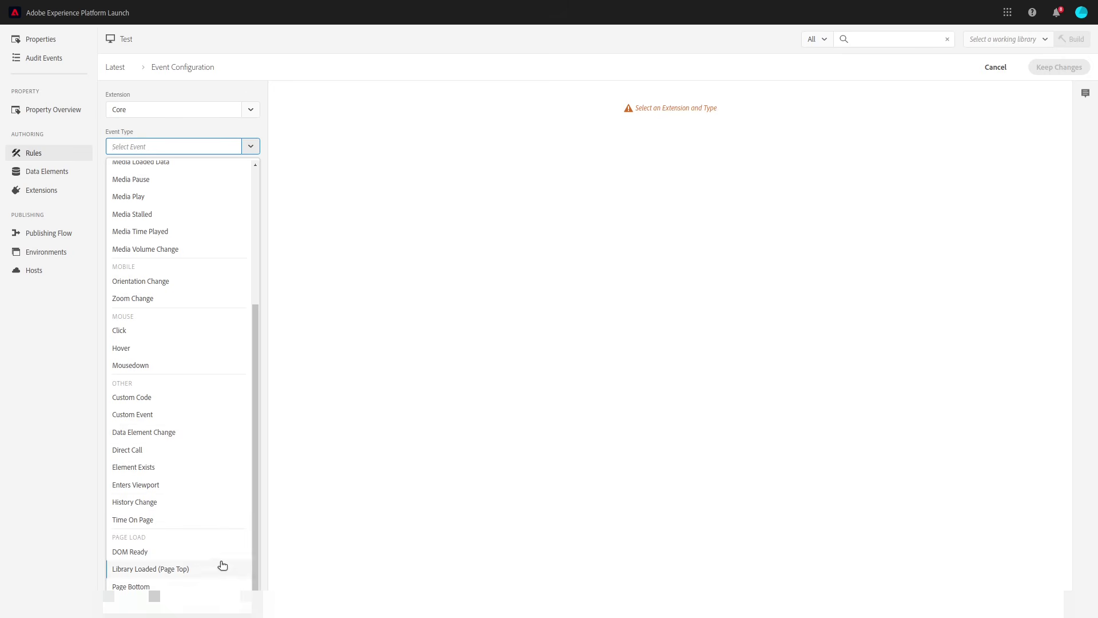
pyautogui.click(217, 572)
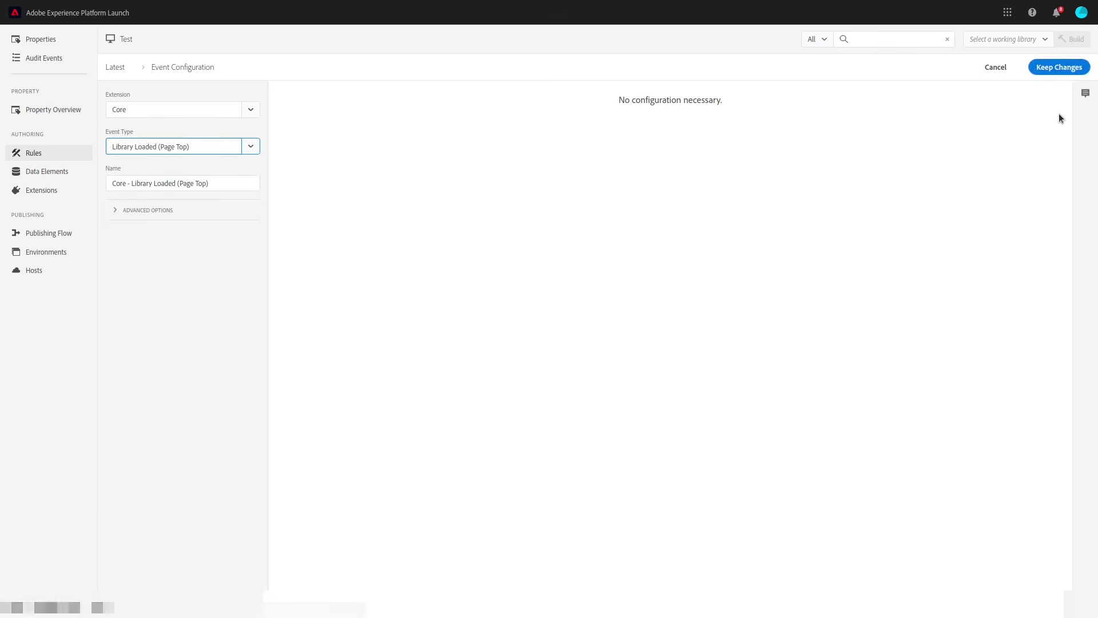
pyautogui.click(1057, 68)
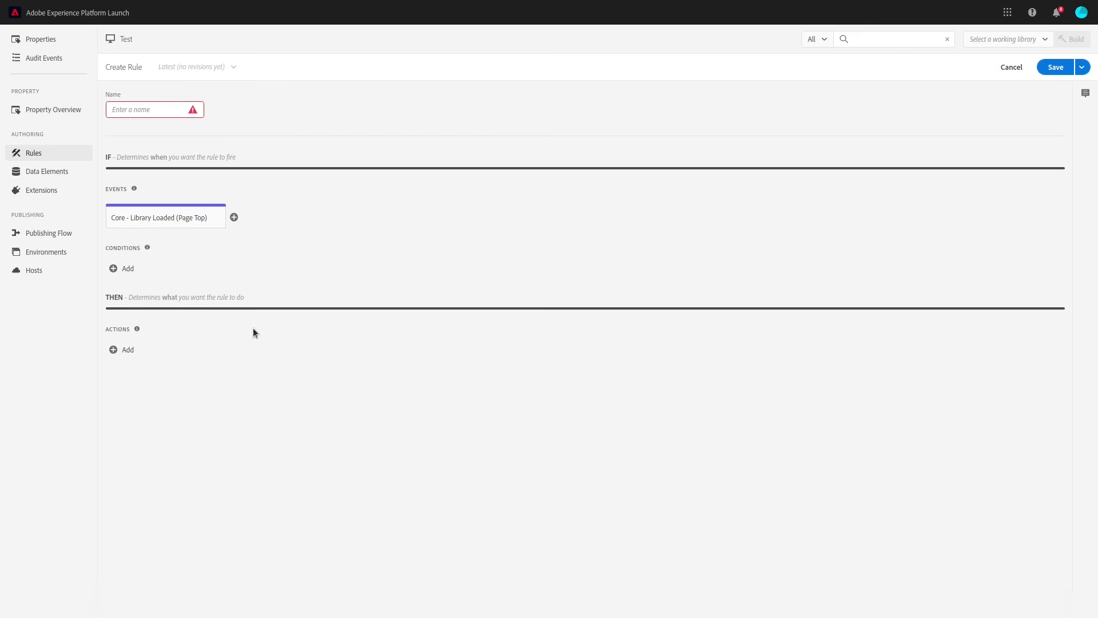
# Try a Facebook Pixel Send Custom Event action for the rule, discarding both the action and the unsaved rule
pyautogui.click(124, 350)
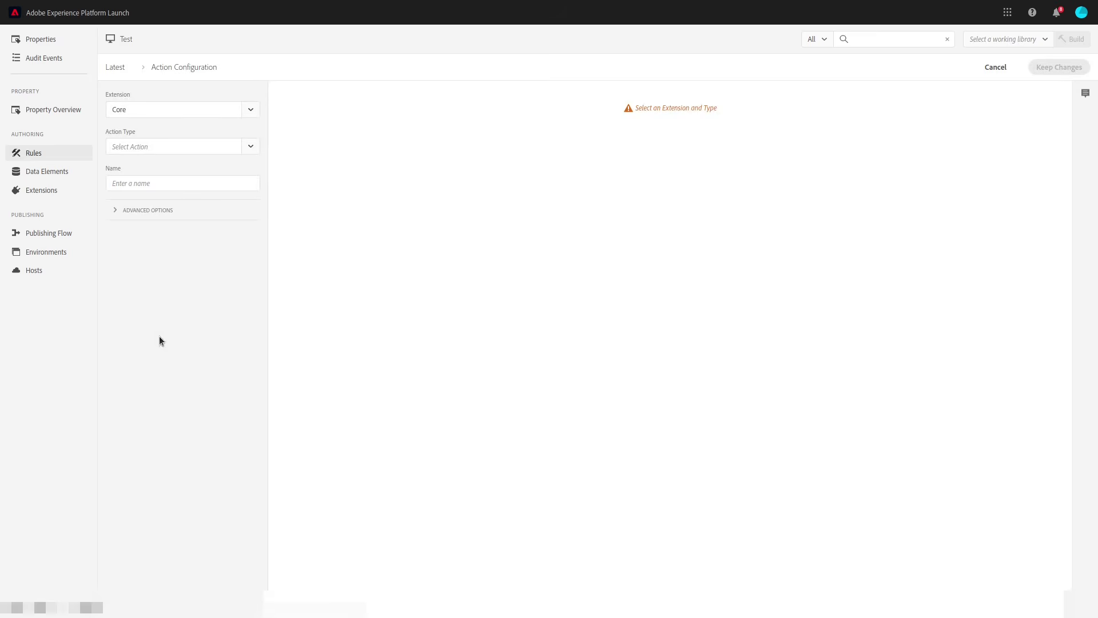
pyautogui.click(251, 110)
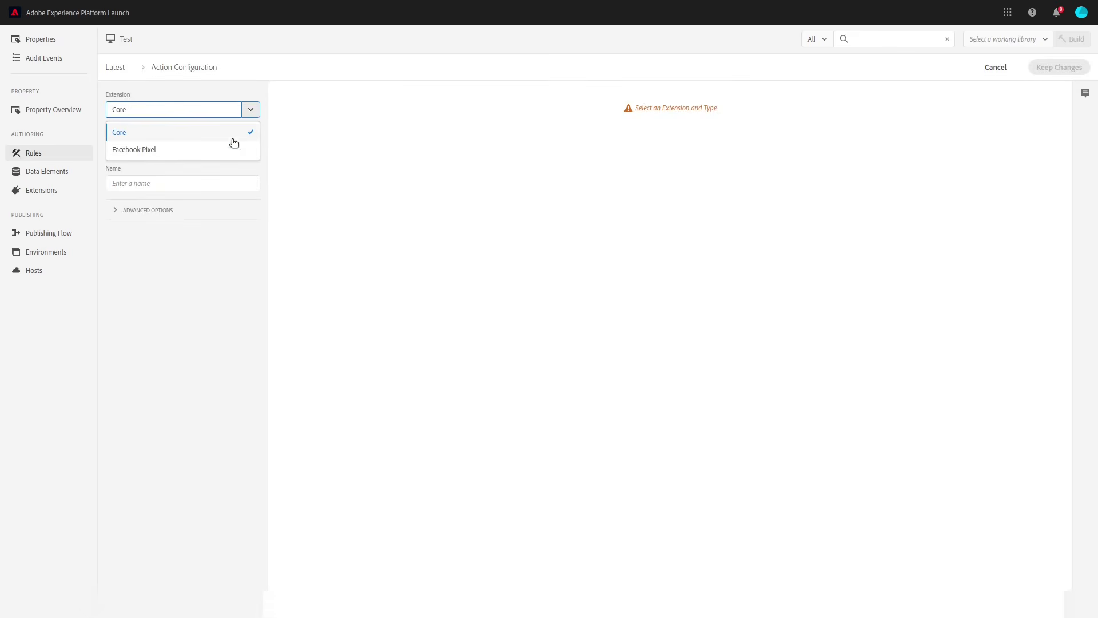
pyautogui.click(230, 146)
pyautogui.click(247, 146)
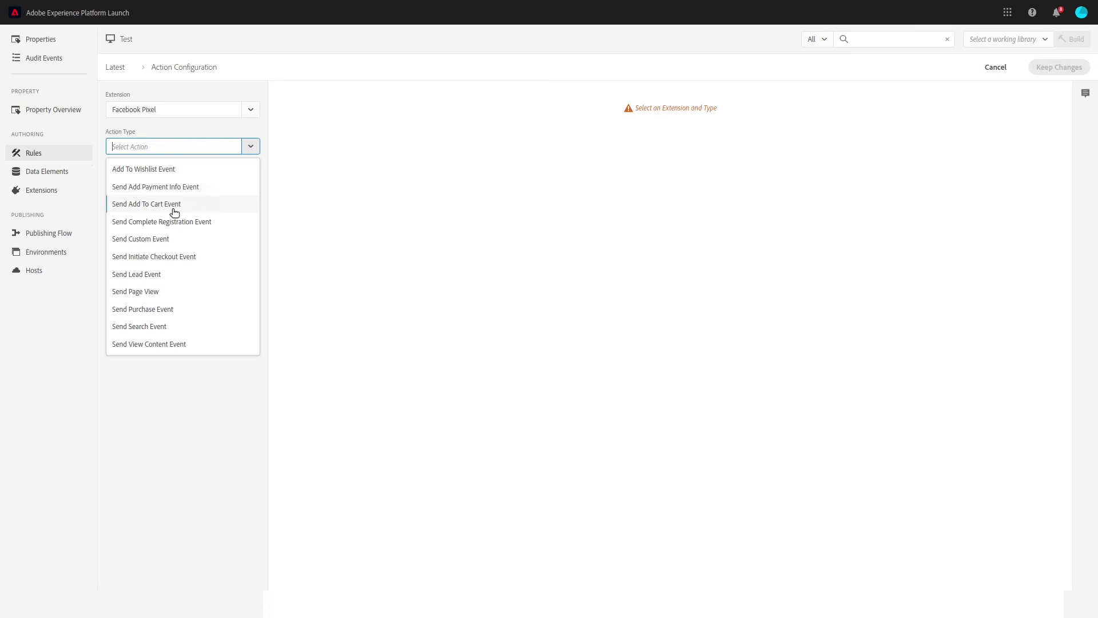
pyautogui.click(150, 236)
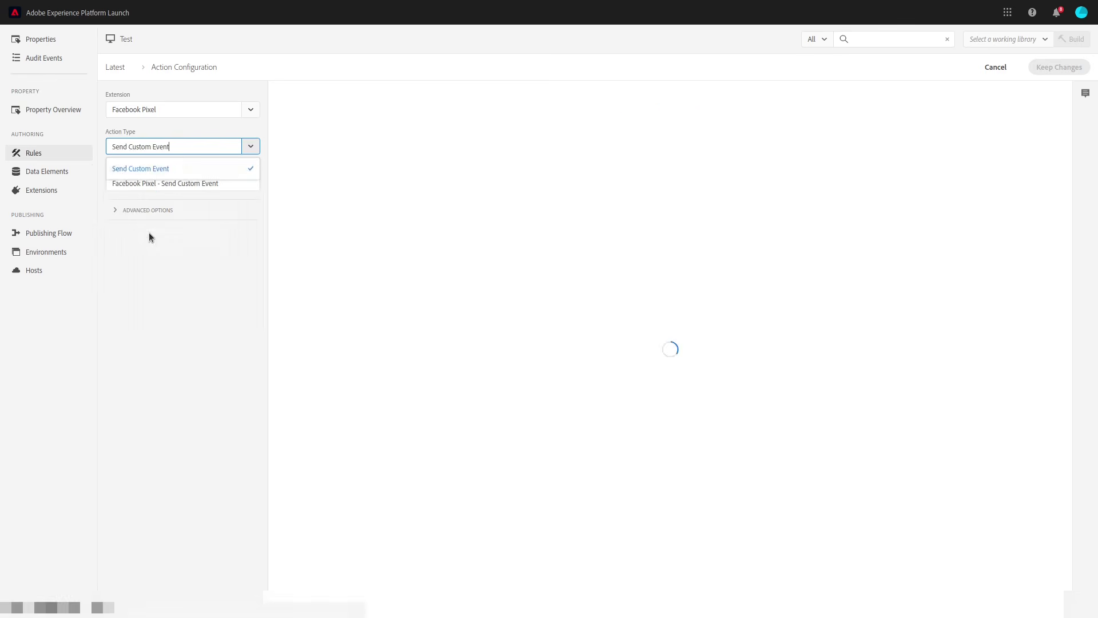
pyautogui.click(328, 113)
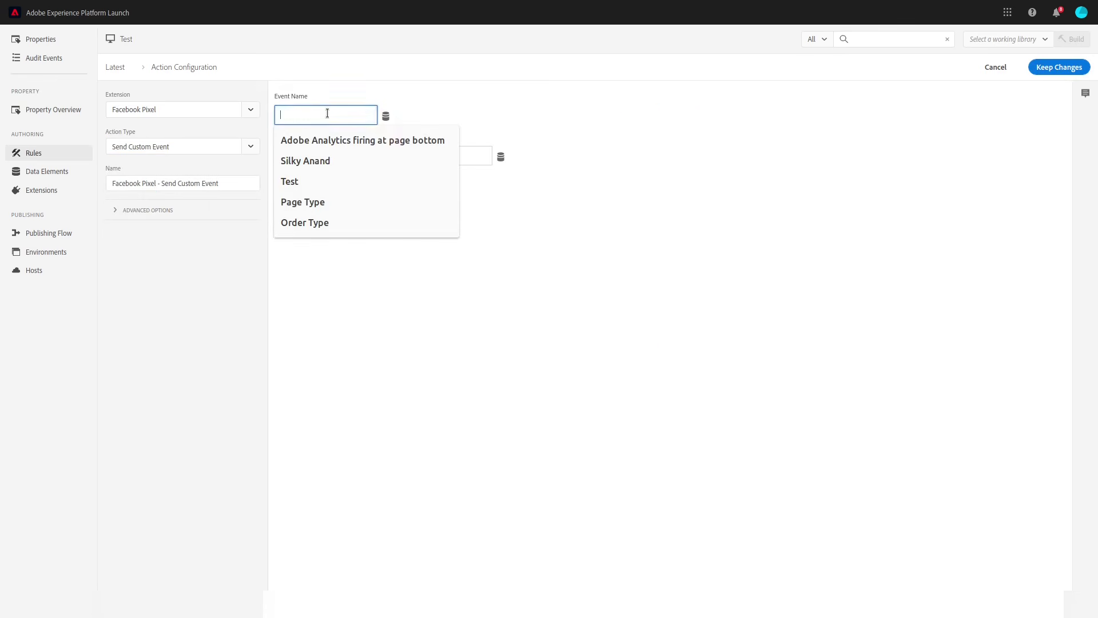
pyautogui.click(451, 312)
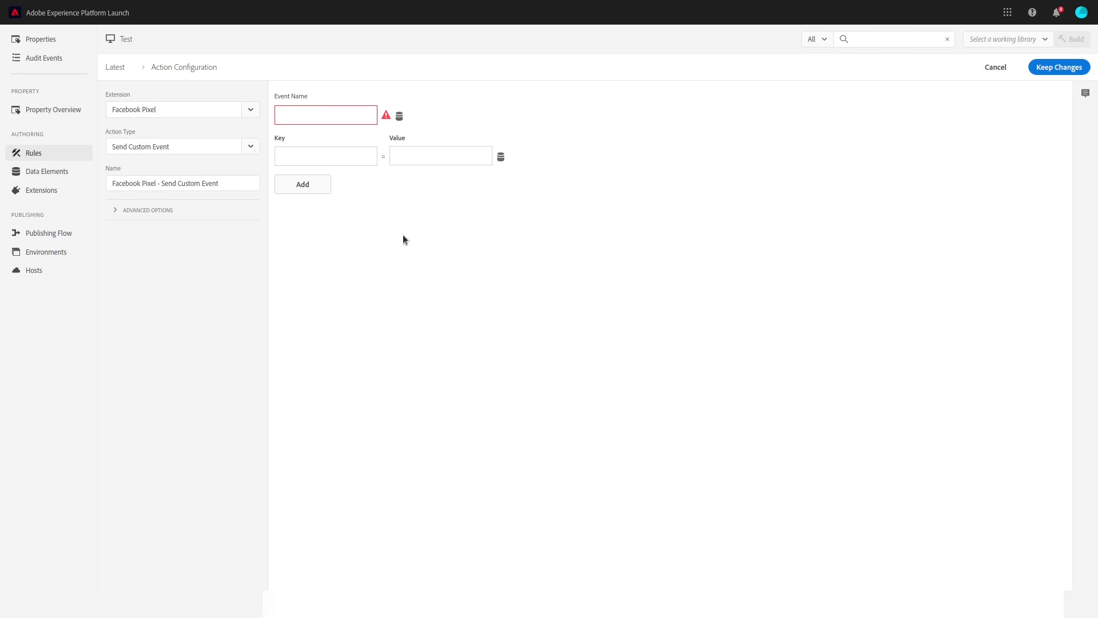
pyautogui.click(996, 67)
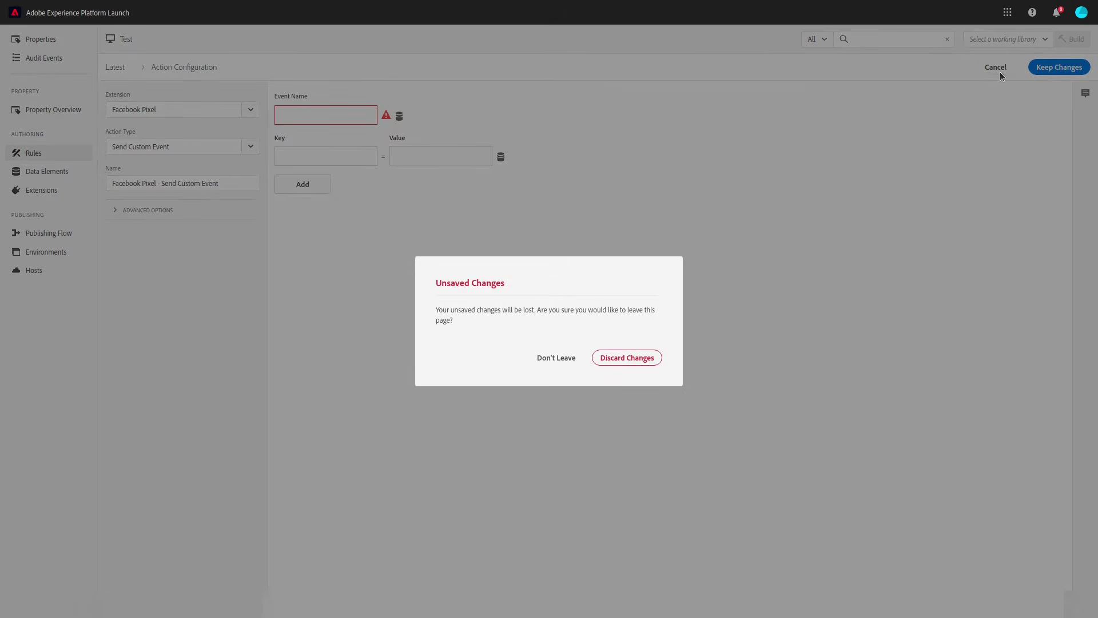
pyautogui.click(620, 358)
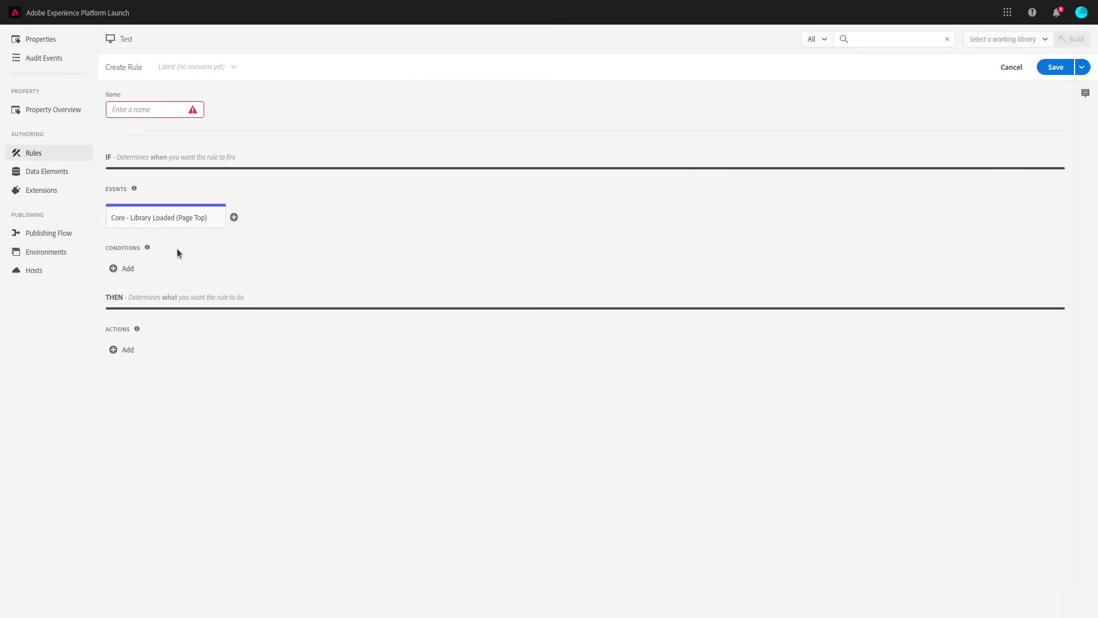
pyautogui.click(67, 194)
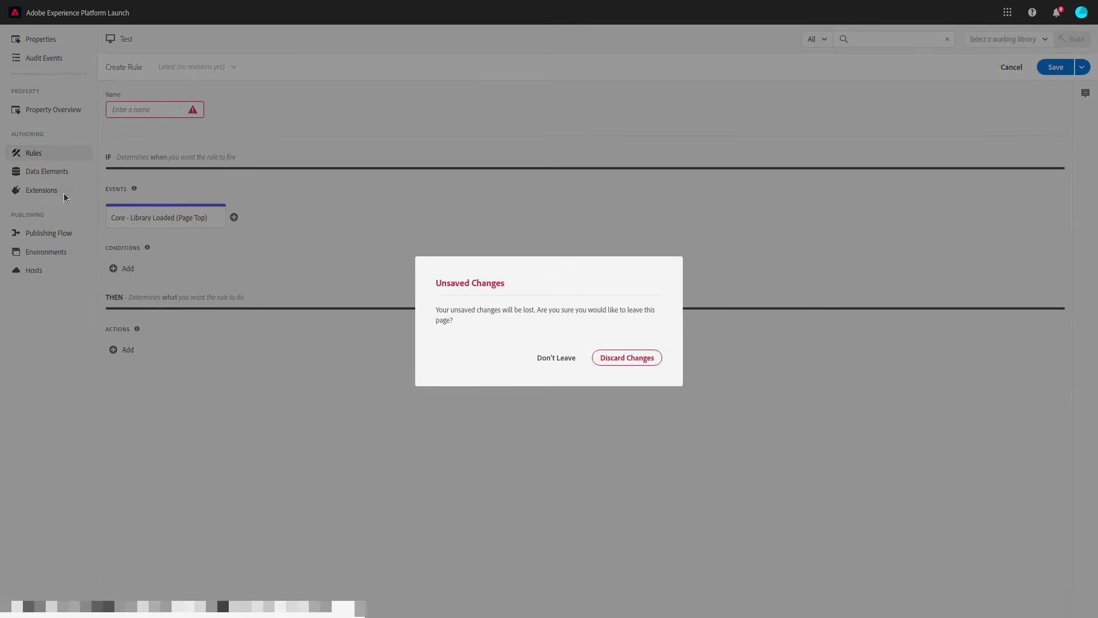
pyautogui.click(642, 359)
# Try to install the Adobe Analytics extension from the catalog, going through its development, staging and production report suite fields
pyautogui.click(187, 92)
pyautogui.click(154, 65)
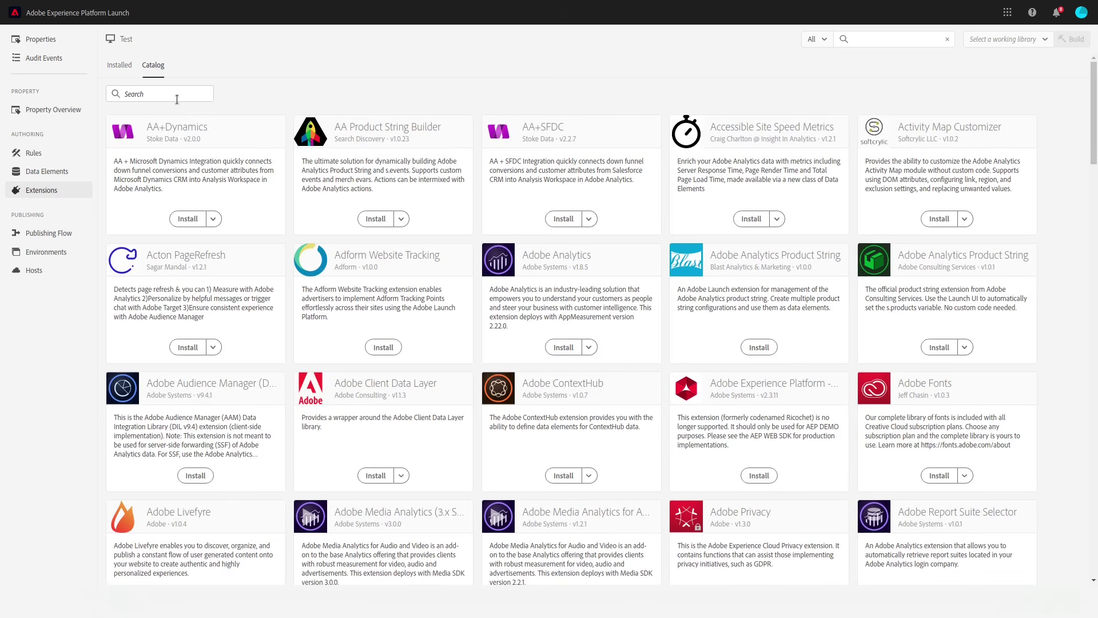
pyautogui.click(563, 347)
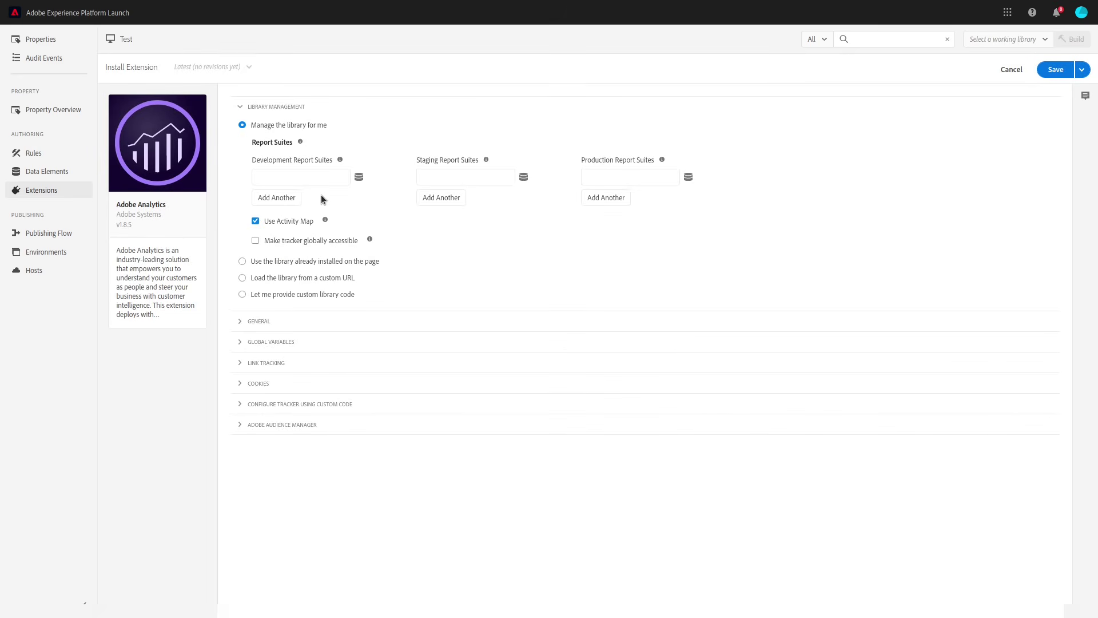
pyautogui.click(300, 178)
pyautogui.click(457, 177)
pyautogui.click(626, 177)
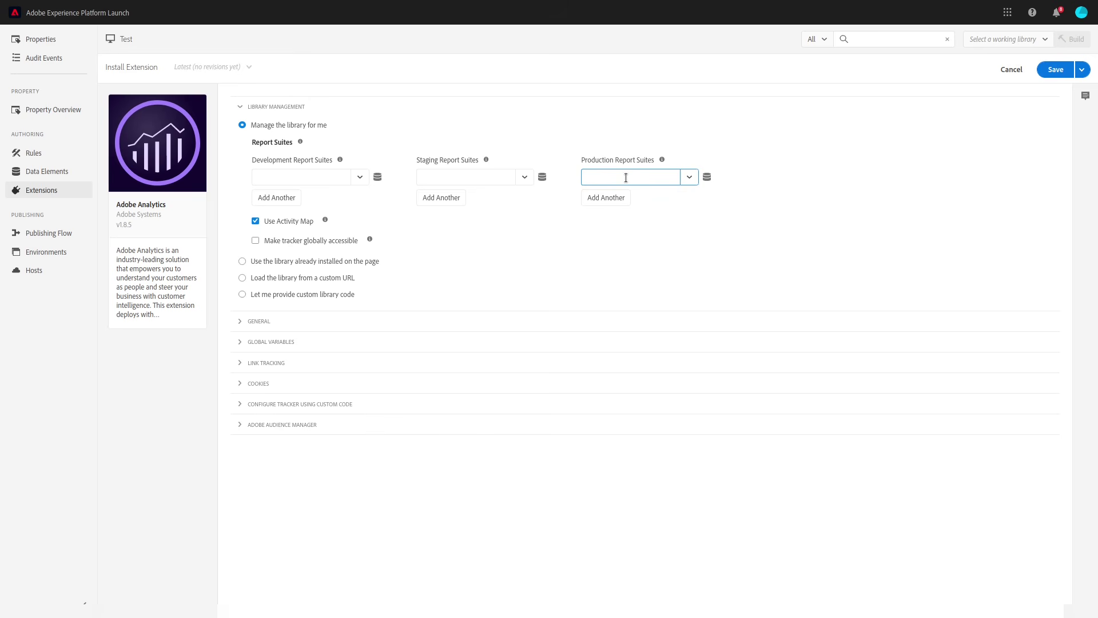
pyautogui.click(323, 175)
pyautogui.click(1056, 70)
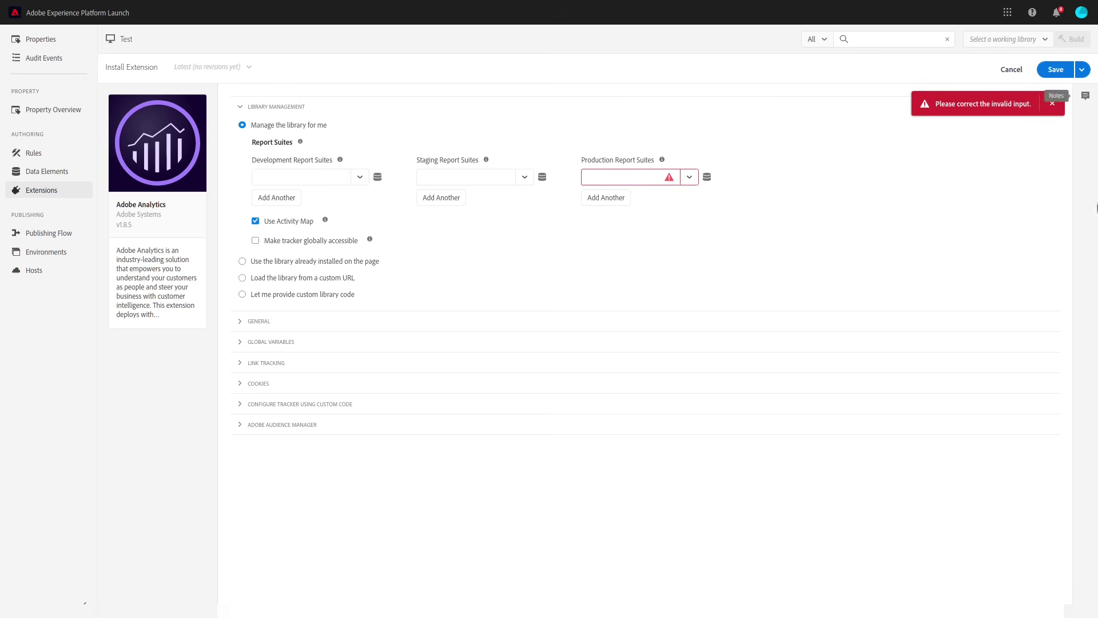
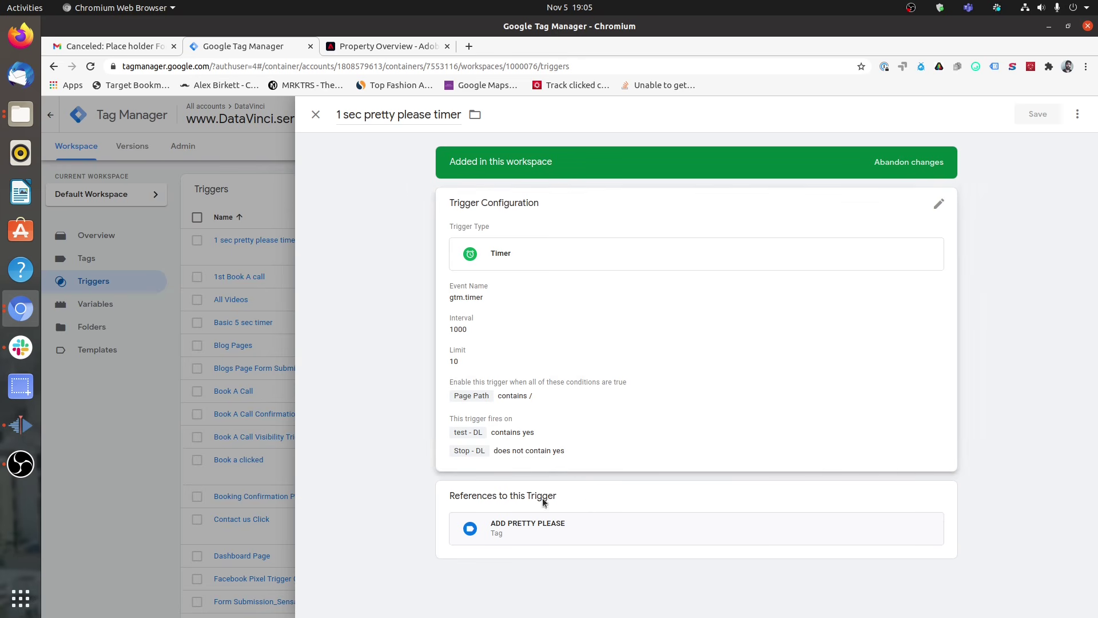
# Close the 1 sec pretty please timer trigger in Tag Manager and open the Blogs Page Form Submit trigger
pyautogui.click(160, 377)
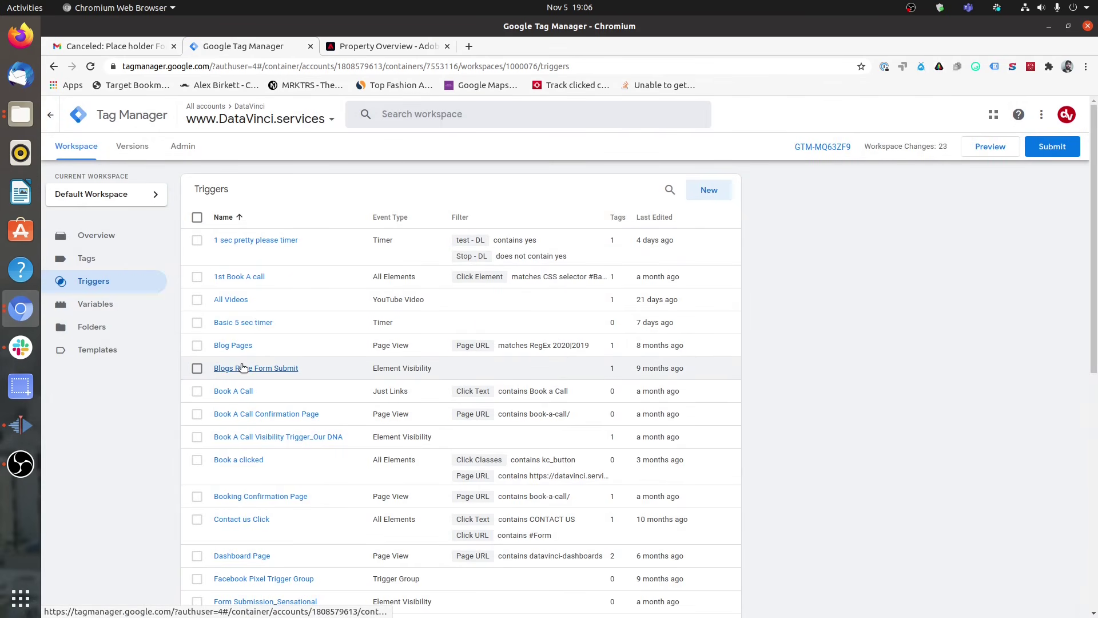
pyautogui.click(261, 369)
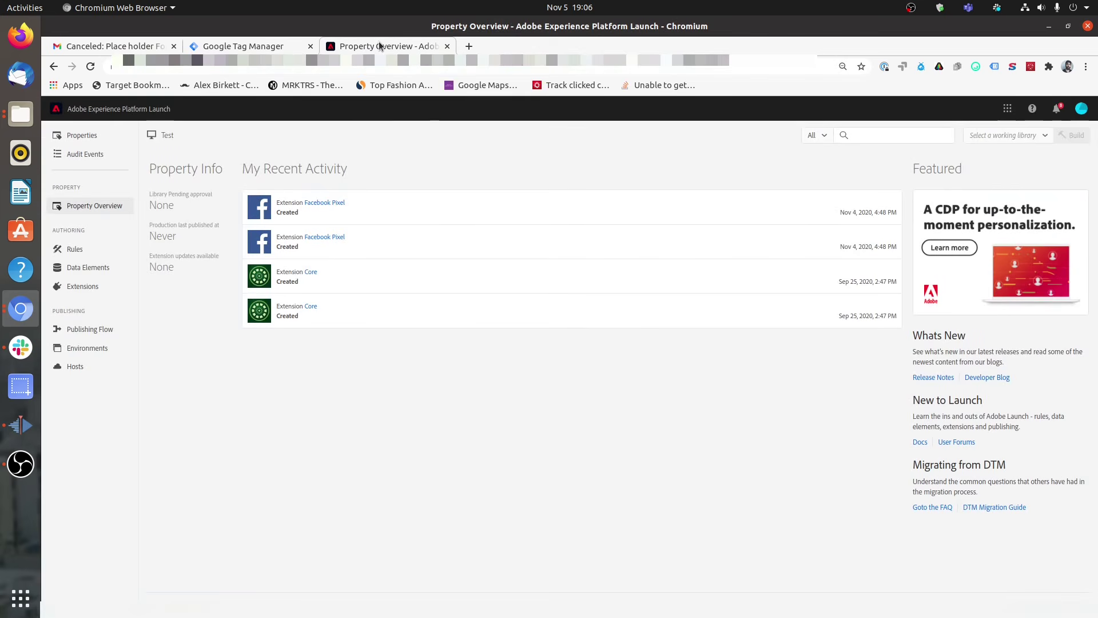
# Create another rule in Adobe Launch's Test property and give it a Core Library Loaded (Page Top) event
pyautogui.click(380, 46)
pyautogui.click(84, 254)
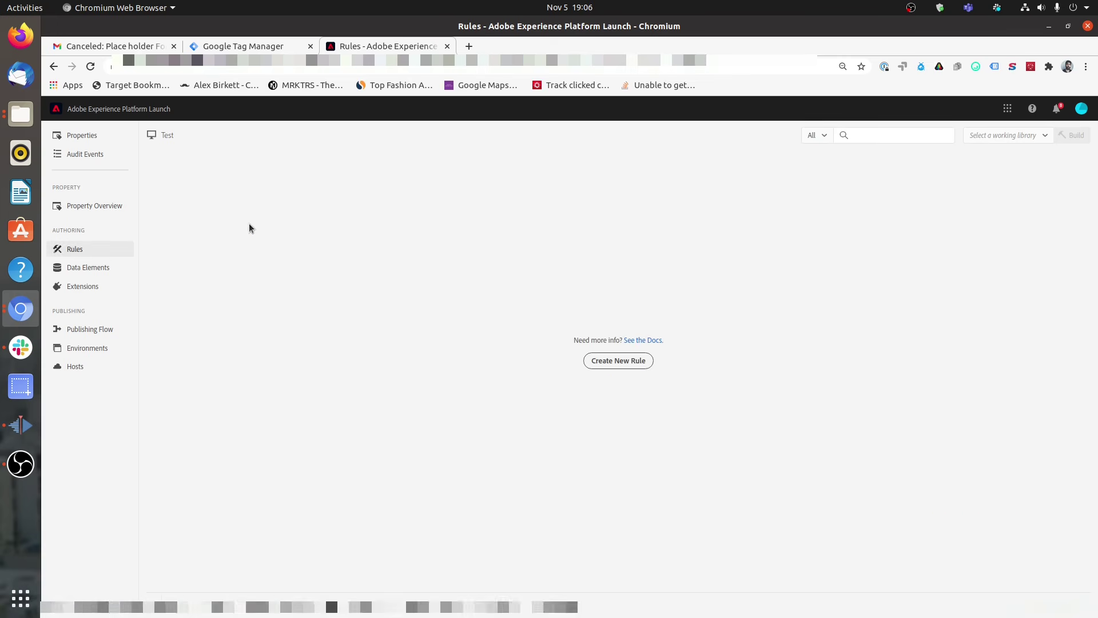
pyautogui.click(618, 361)
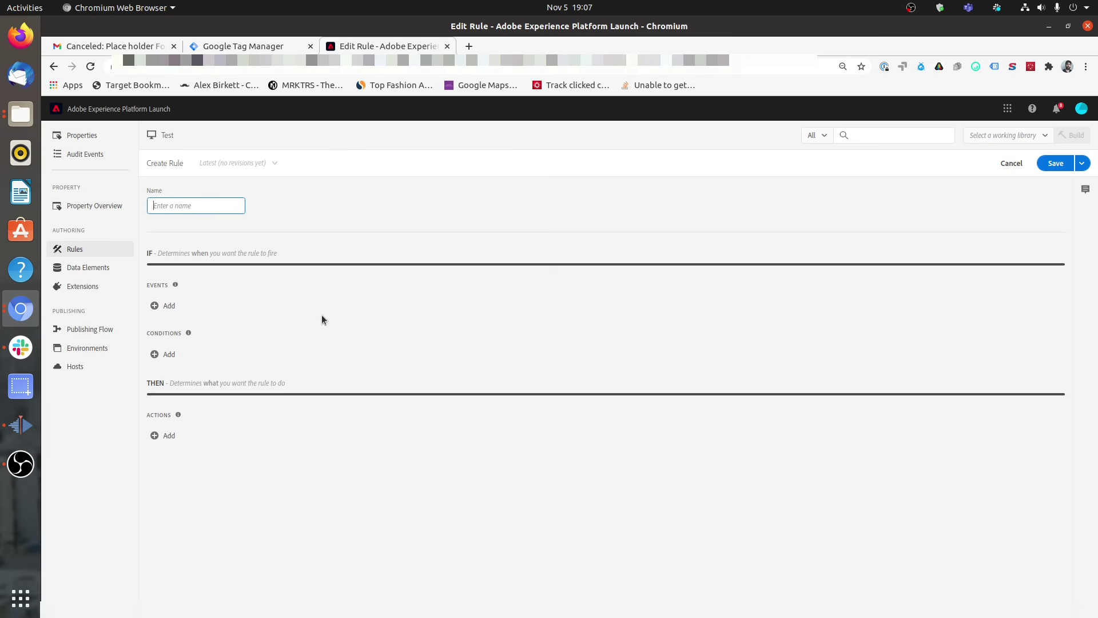
pyautogui.click(166, 305)
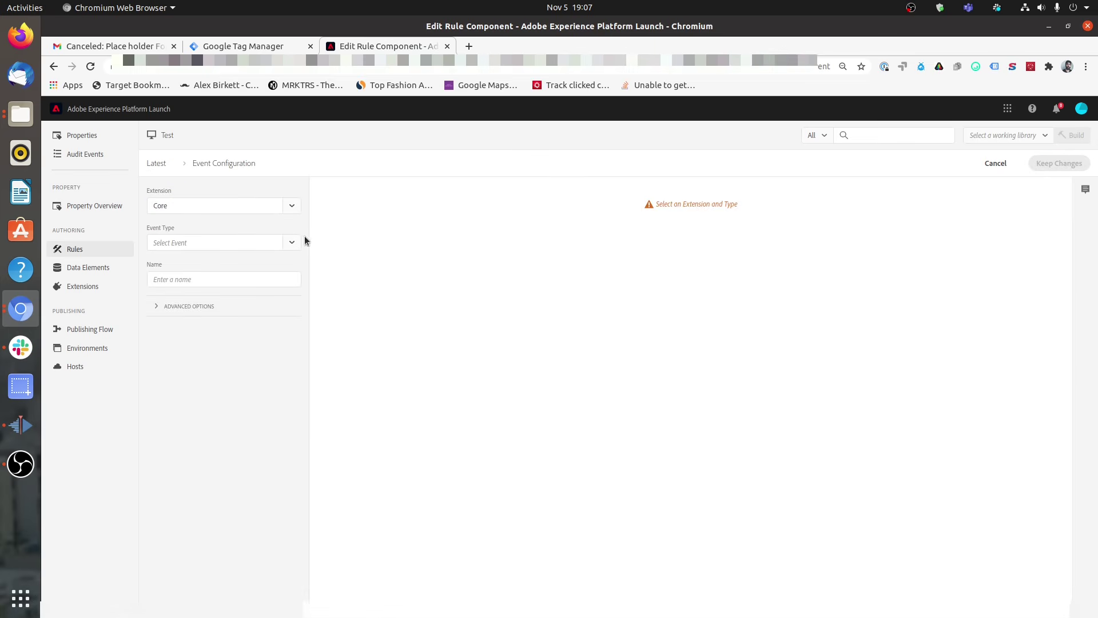
pyautogui.click(291, 242)
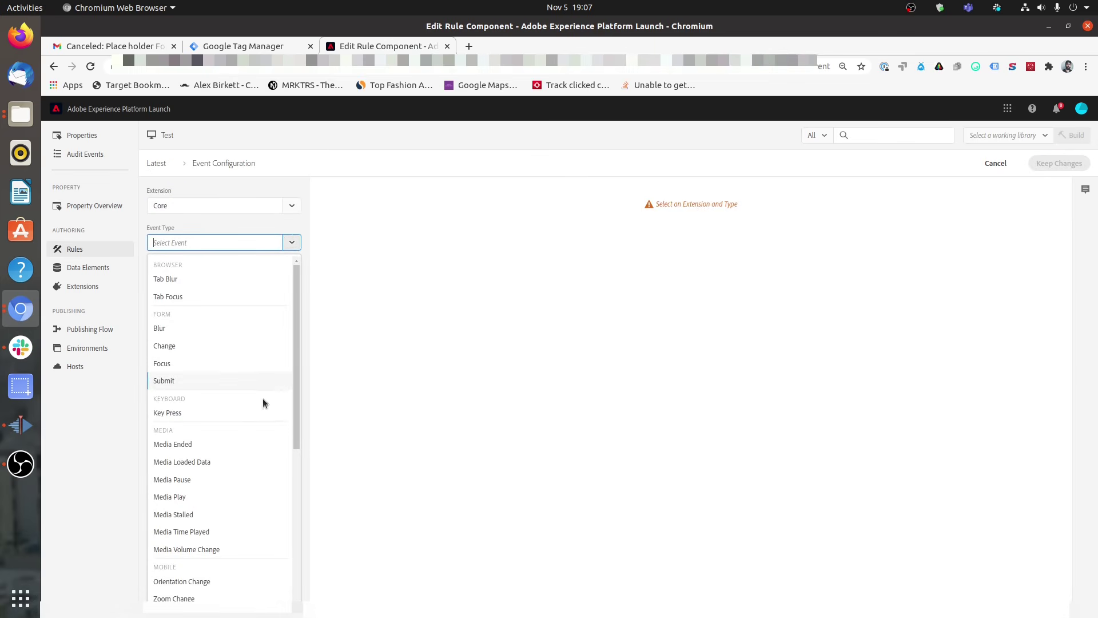
pyautogui.scroll(-5, 263, 399)
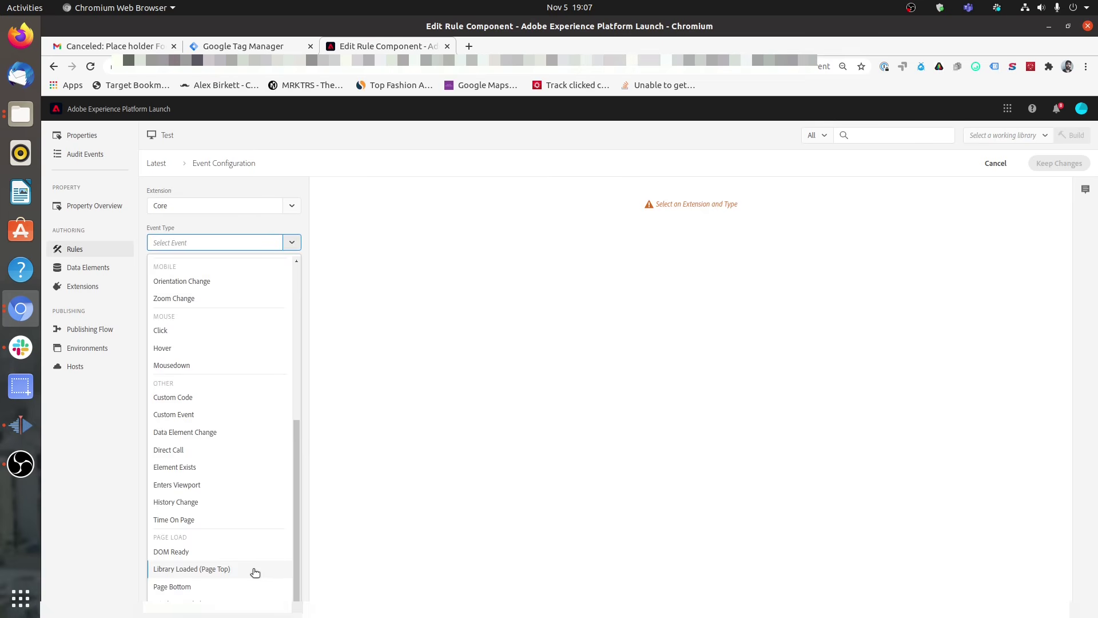
pyautogui.click(257, 570)
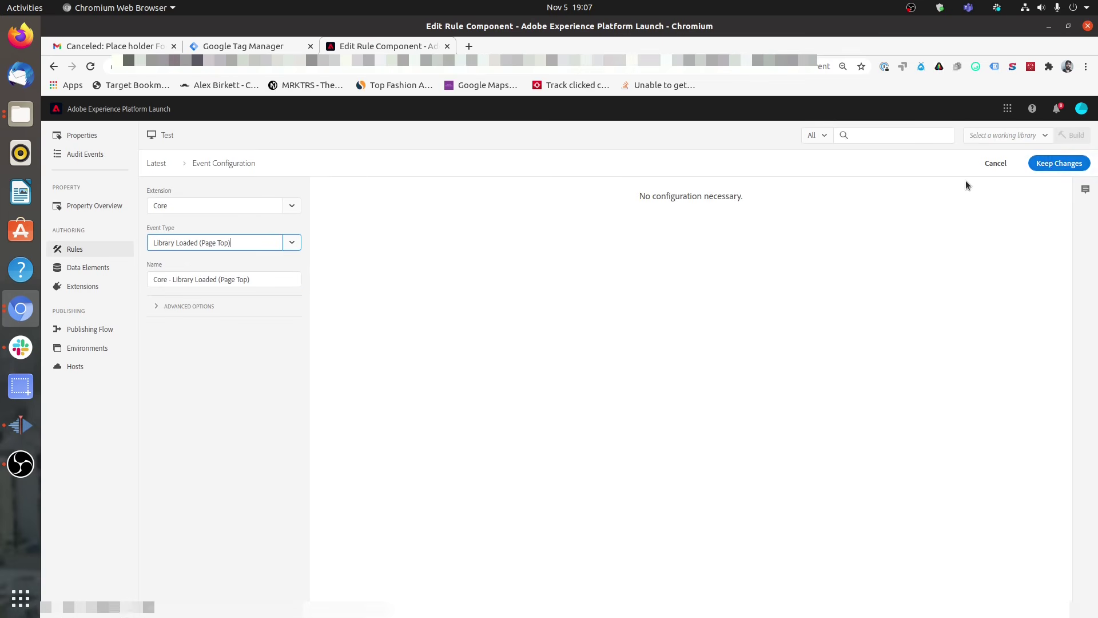
pyautogui.click(1058, 163)
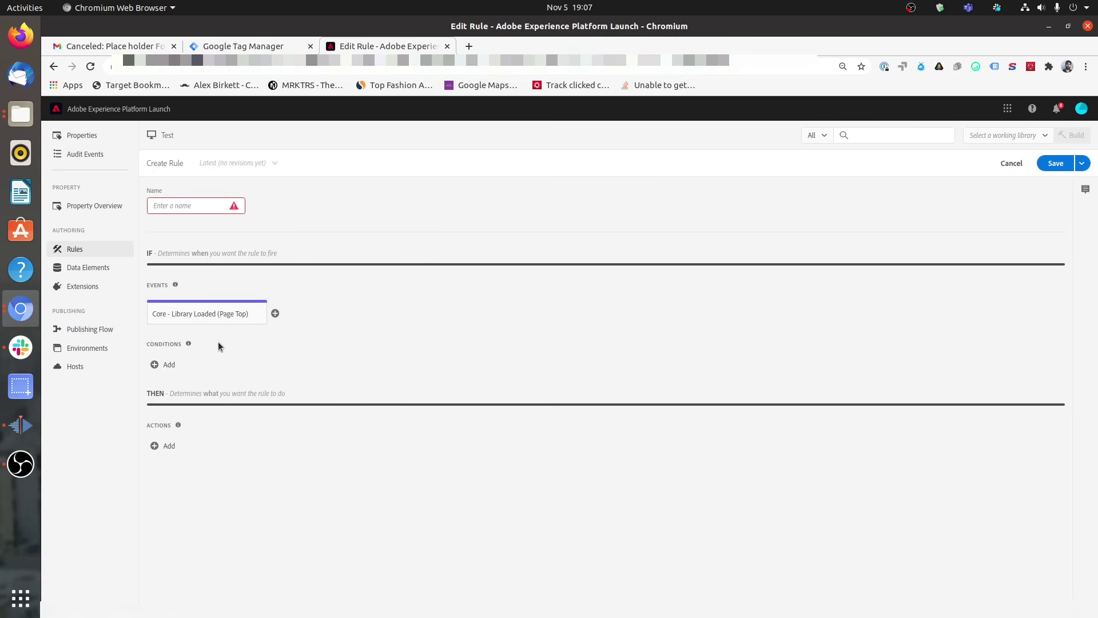
# Add a Core Custom Code action to the rule with the JavaScript console.log("done")
pyautogui.click(166, 445)
pyautogui.click(289, 244)
pyautogui.click(270, 266)
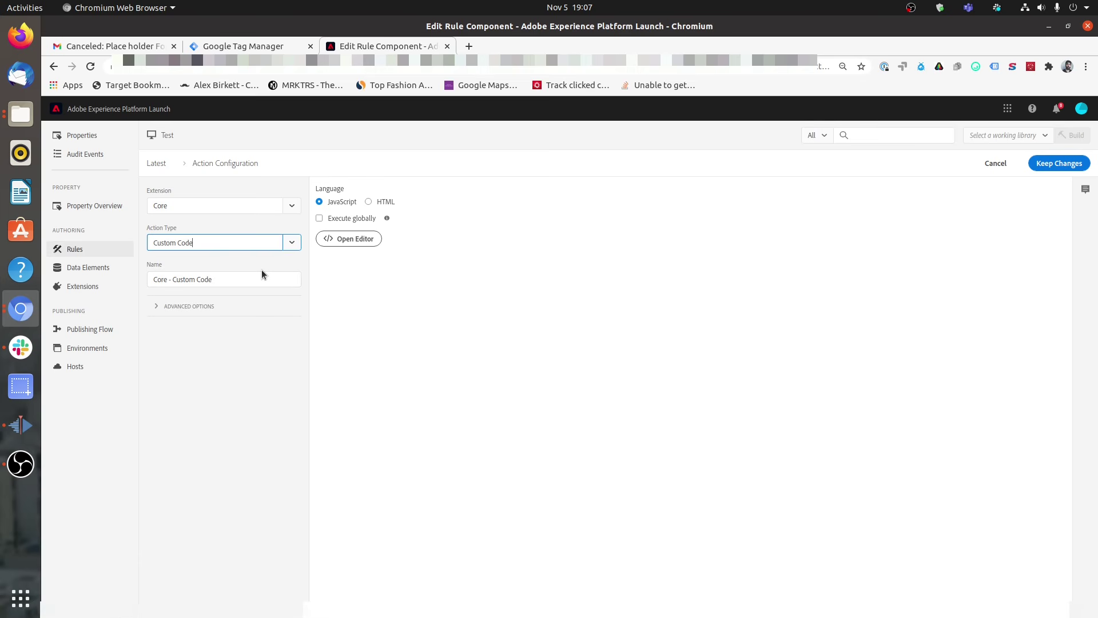
pyautogui.click(367, 234)
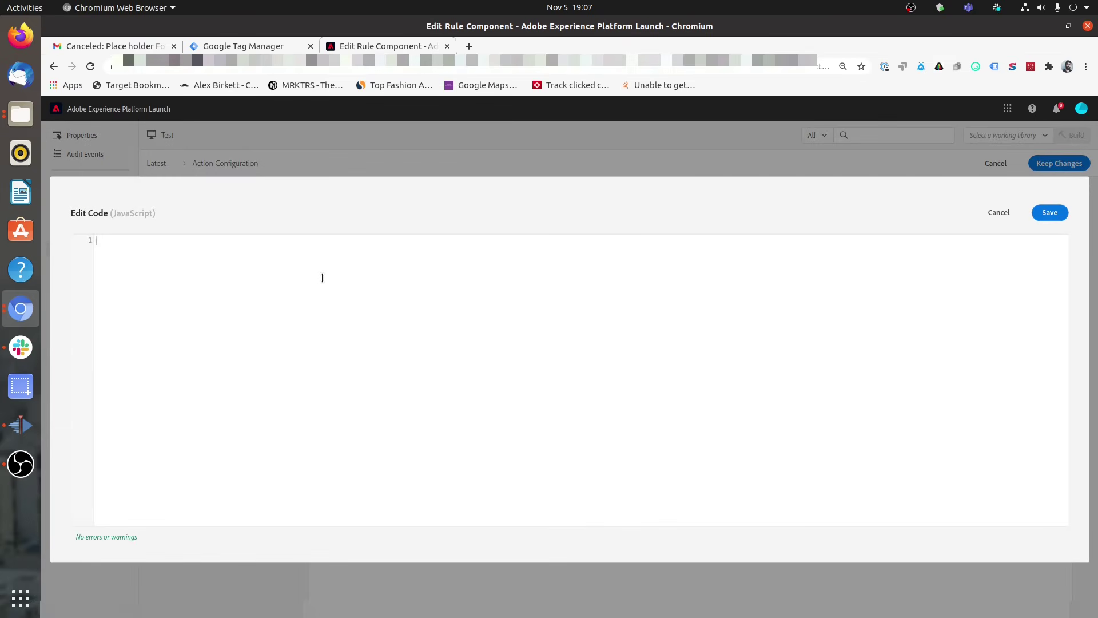
pyautogui.write('console.log("done")')
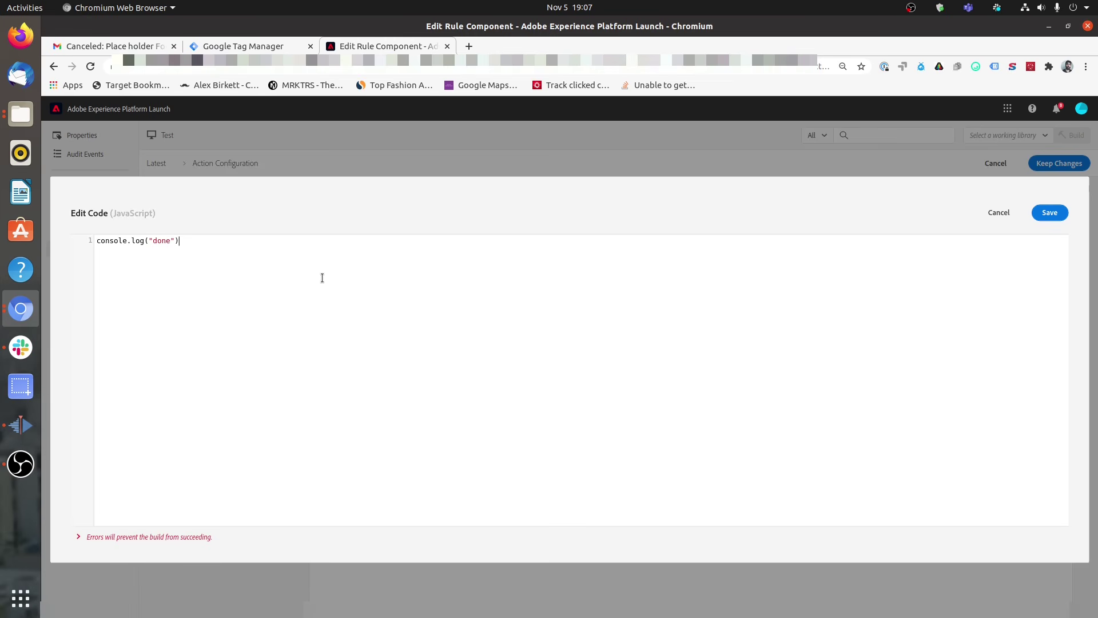
pyautogui.click(1055, 211)
pyautogui.click(1059, 163)
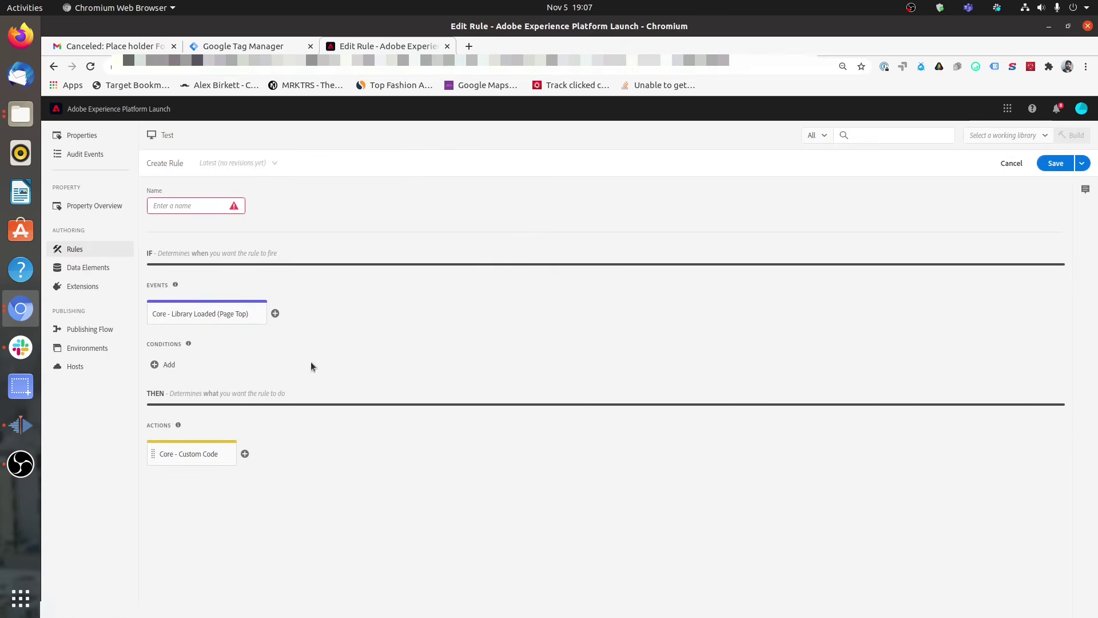
# Start a second action for the rule using the Facebook Pixel extension's Add To Wishlist Event type
pyautogui.click(244, 454)
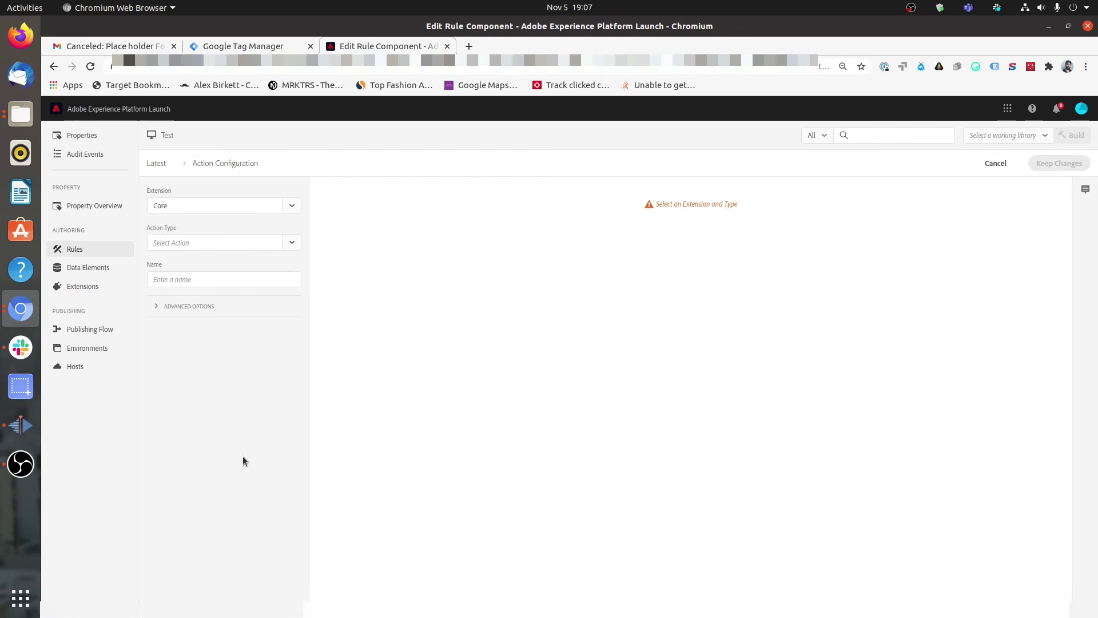
pyautogui.click(293, 207)
pyautogui.click(252, 249)
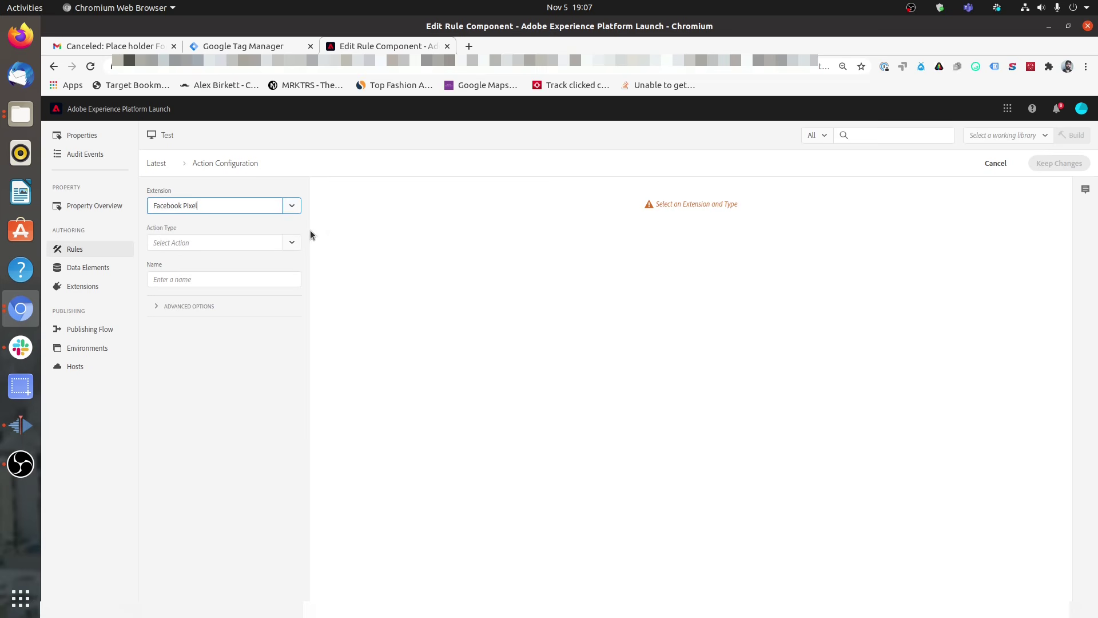
pyautogui.click(293, 243)
pyautogui.click(295, 263)
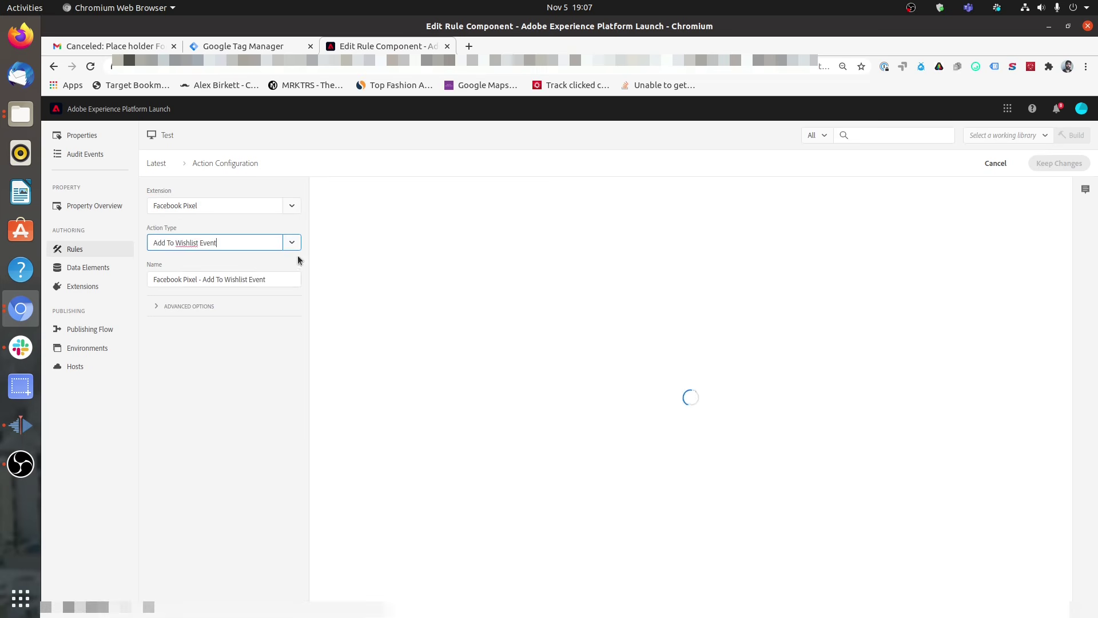
# Set the wishlist action's value to 100 and its currency to USD, and keep the action in the rule
pyautogui.click(355, 209)
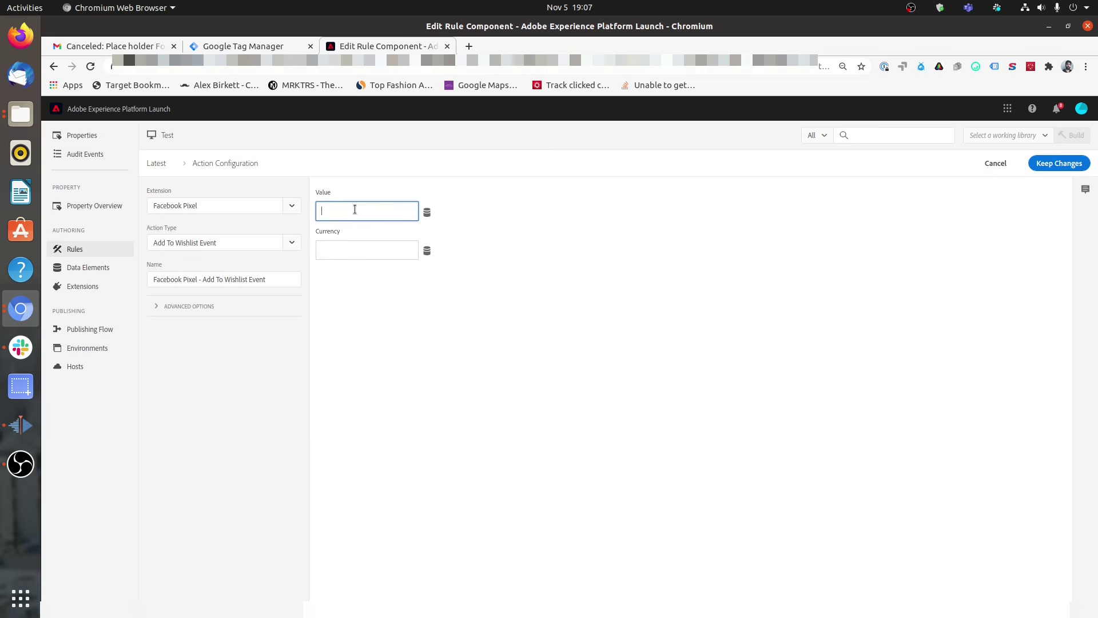
pyautogui.write('test')
pyautogui.press('Tab')
pyautogui.write('100')
pyautogui.click(355, 209)
pyautogui.hotkey('ctrl', 'a')
pyautogui.write('100')
pyautogui.press('Tab')
pyautogui.write('USD')
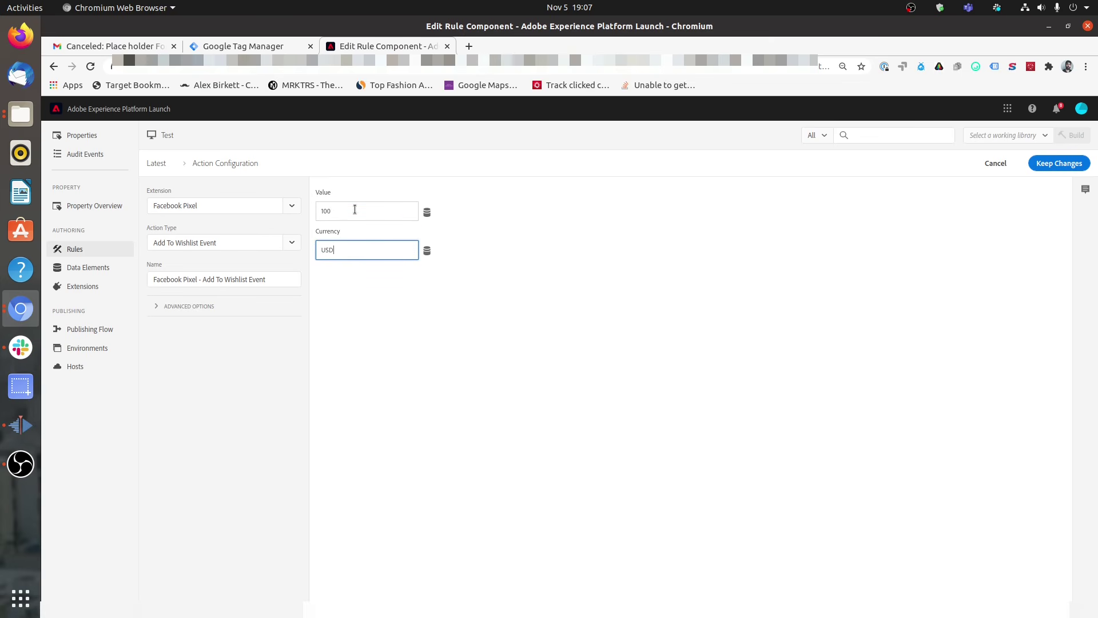
pyautogui.click(1073, 164)
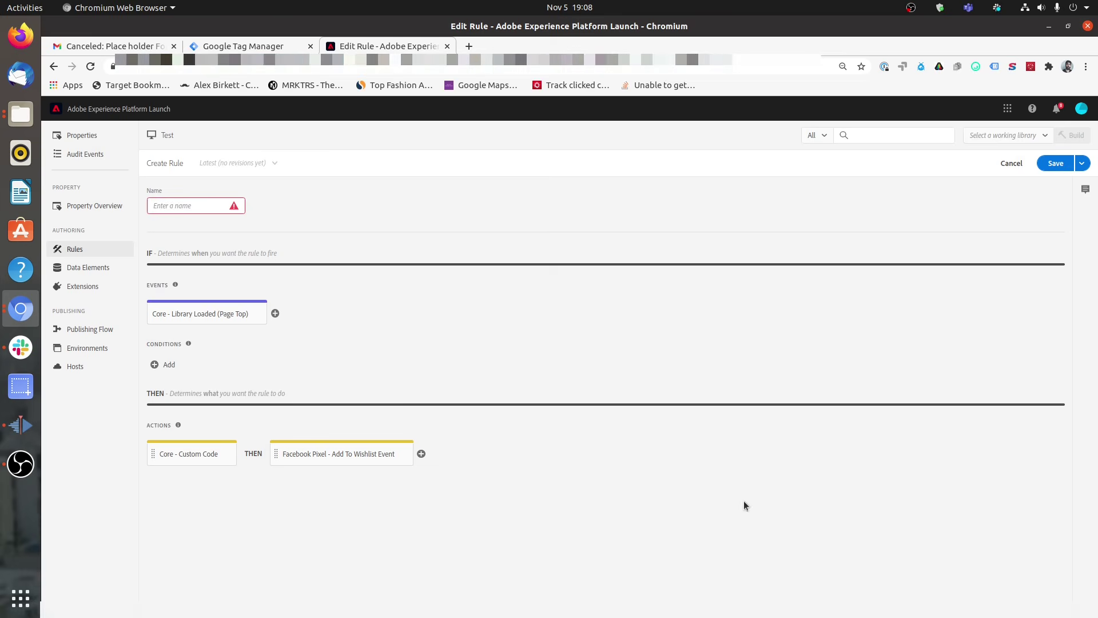
# Compare the Page View - All pages trigger in Tag Manager with the event and action sequence of the Launch rule
pyautogui.click(254, 49)
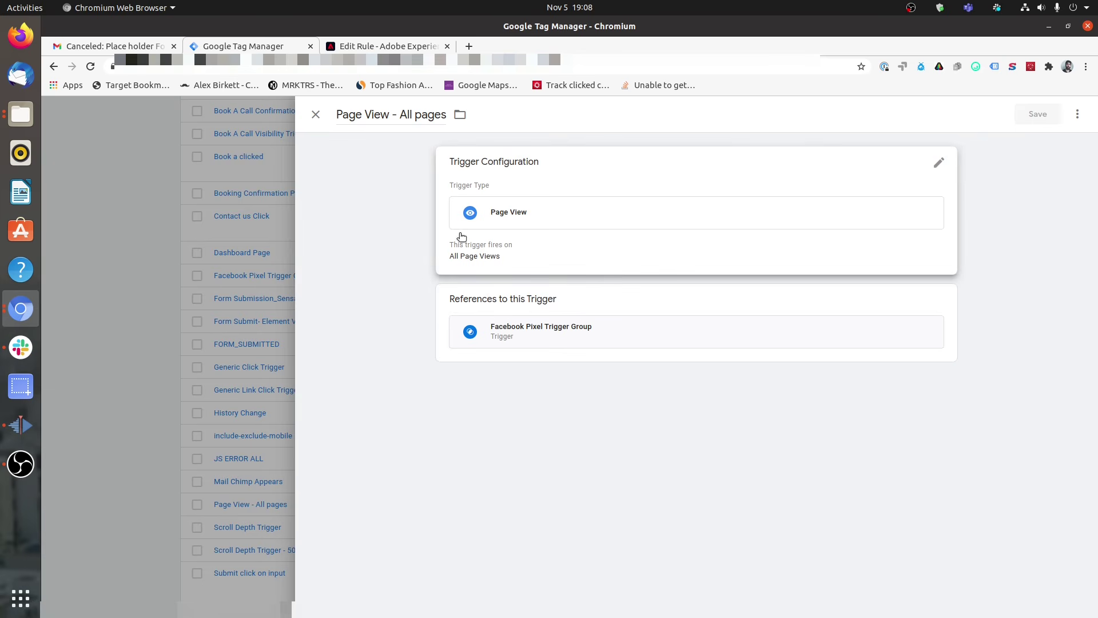
pyautogui.hotkey('ctrl', 'Tab')
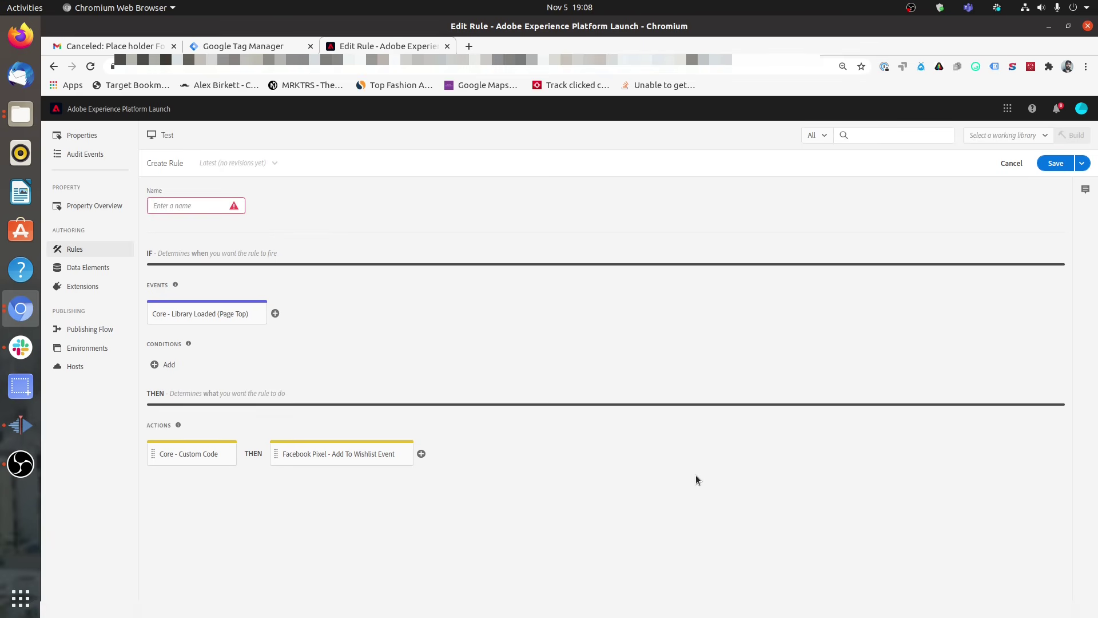
pyautogui.hotkey('ctrl', 'shift', 'Tab')
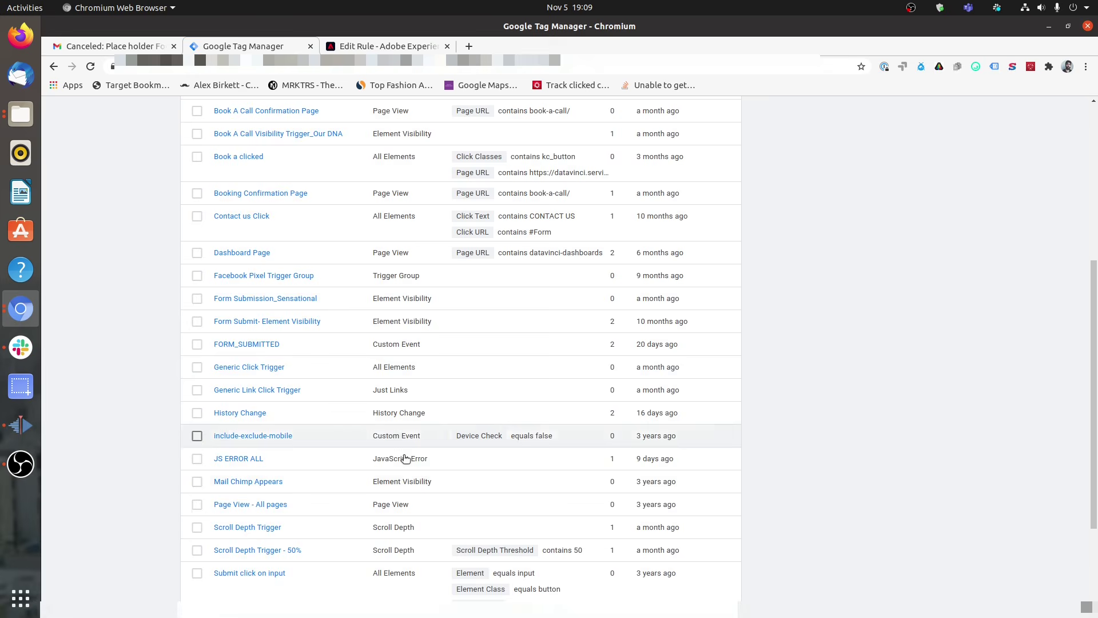
# Open the 1 sec pretty please timer trigger in Tag Manager and follow its reference to the ADD PRETTY PLEASE tag
pyautogui.scroll(-5, 406, 458)
pyautogui.scroll(10, 284, 491)
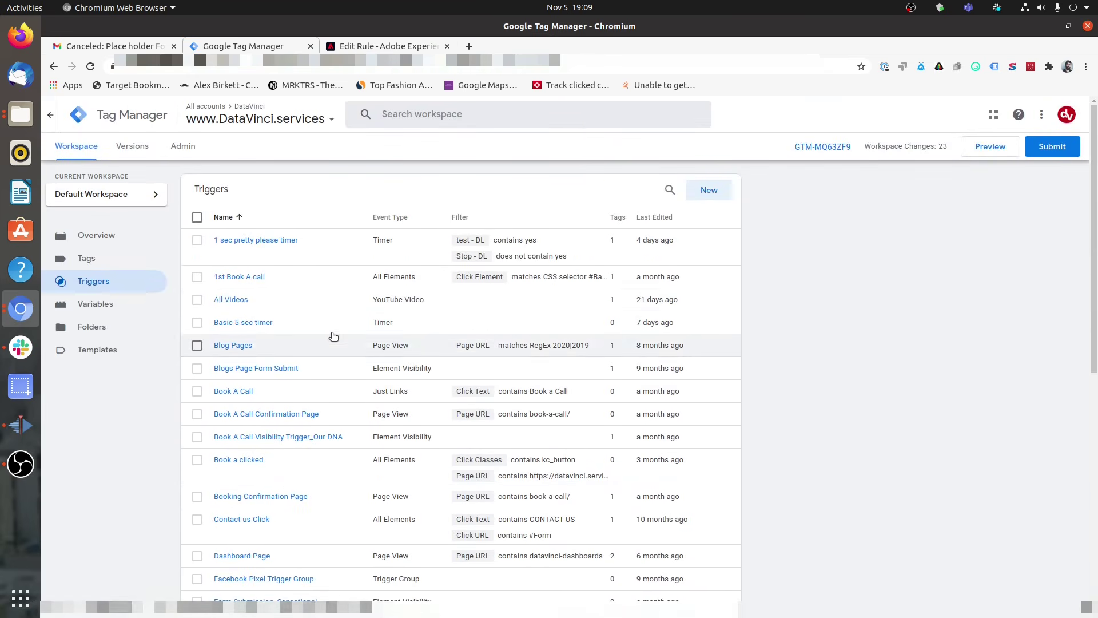
pyautogui.click(263, 245)
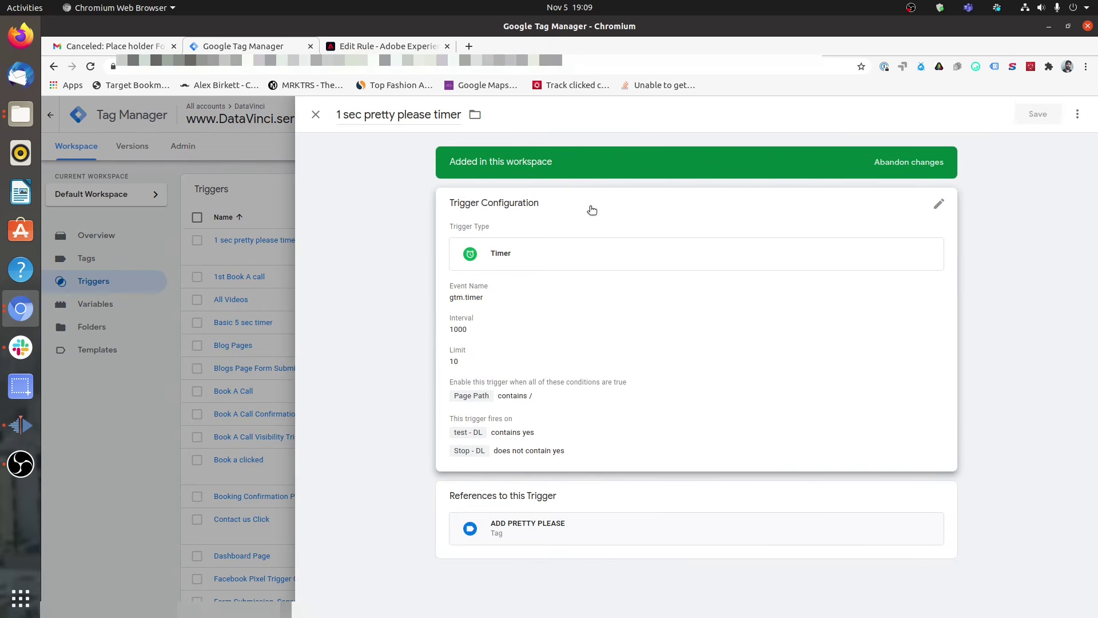
pyautogui.click(571, 522)
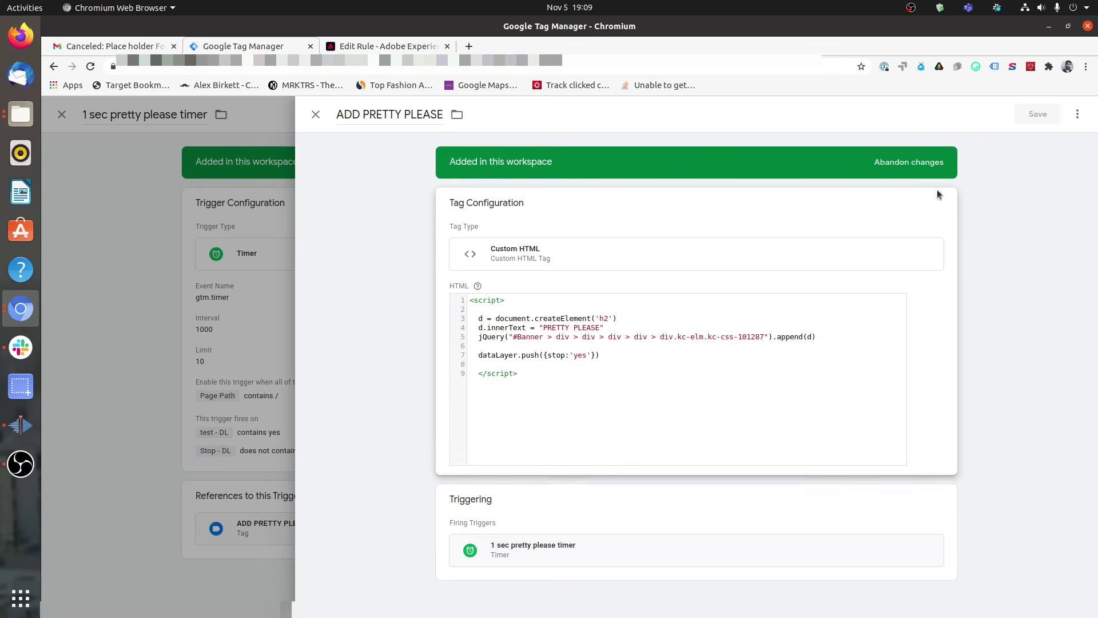
# Enter a tag firing priority of 1000 in the ADD PRETTY PLEASE tag's advanced settings, and return to Adobe Launch
pyautogui.click(938, 203)
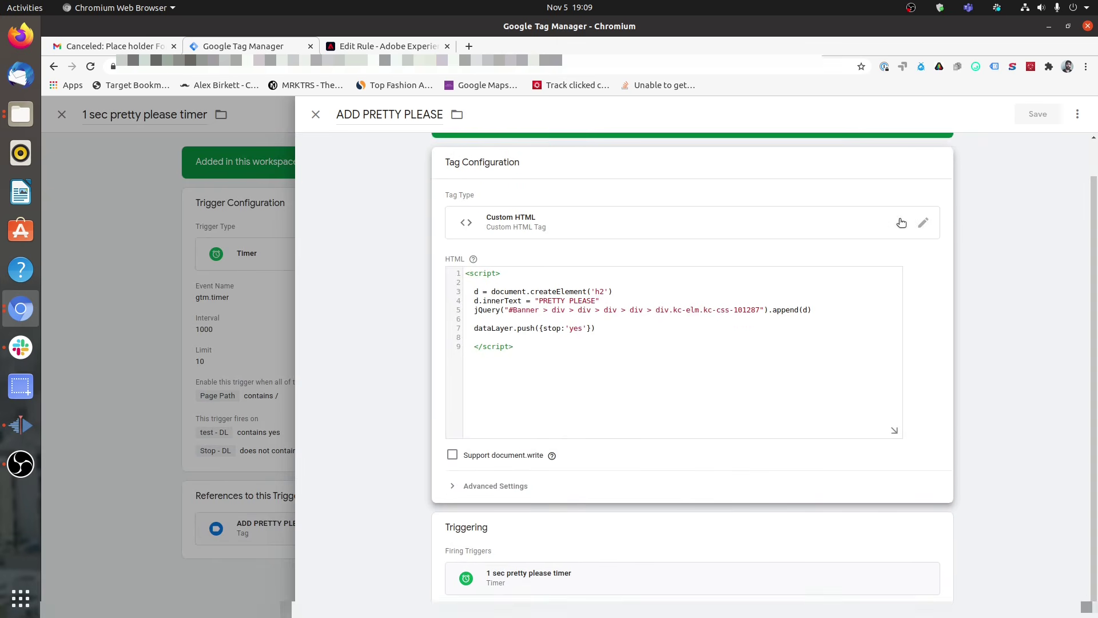
pyautogui.click(498, 485)
pyautogui.scroll(-1, 570, 286)
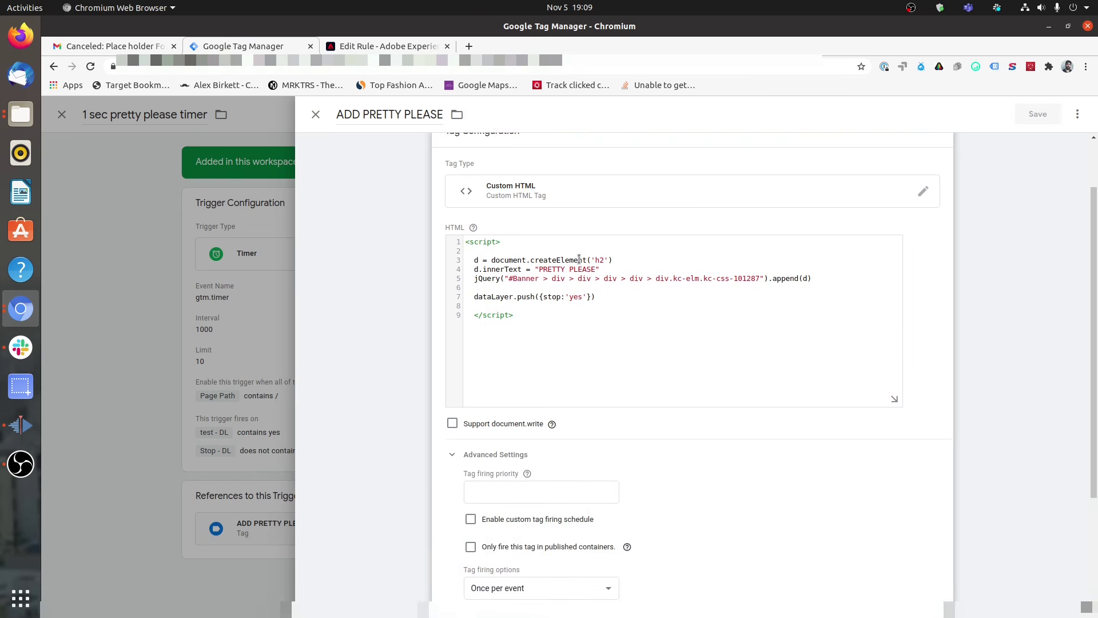
pyautogui.scroll(-2, 584, 269)
pyautogui.click(560, 431)
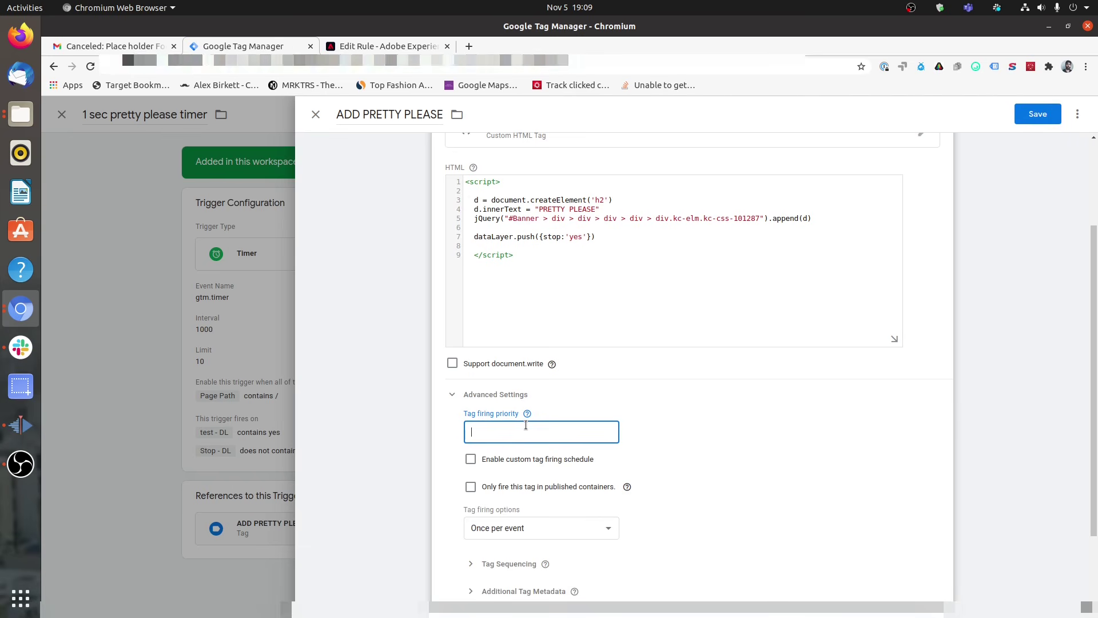
pyautogui.write('1000')
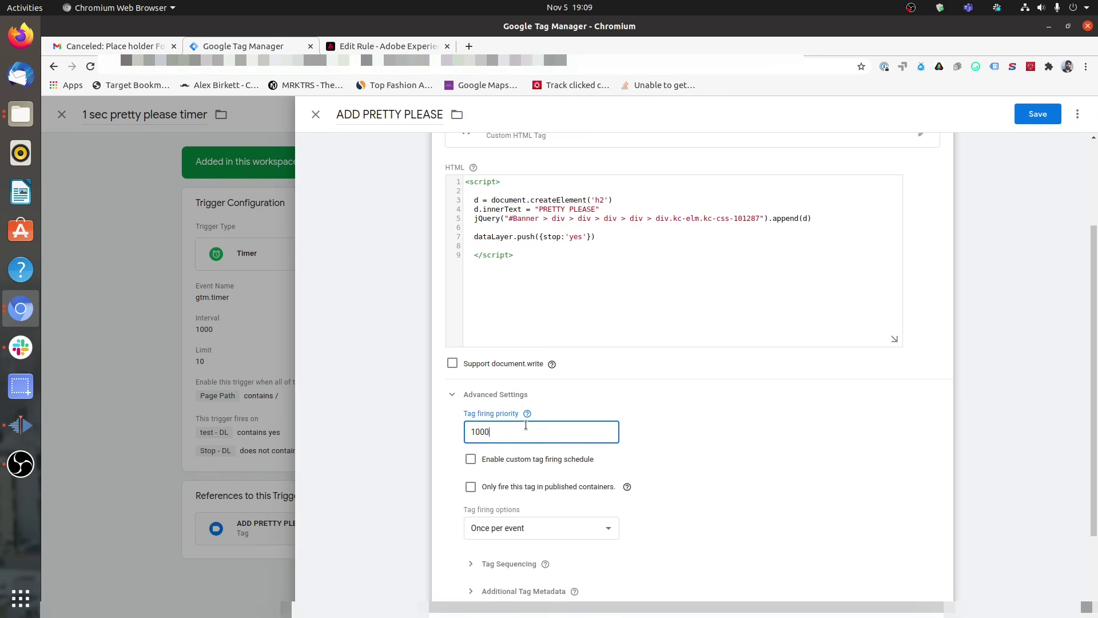
pyautogui.click(372, 46)
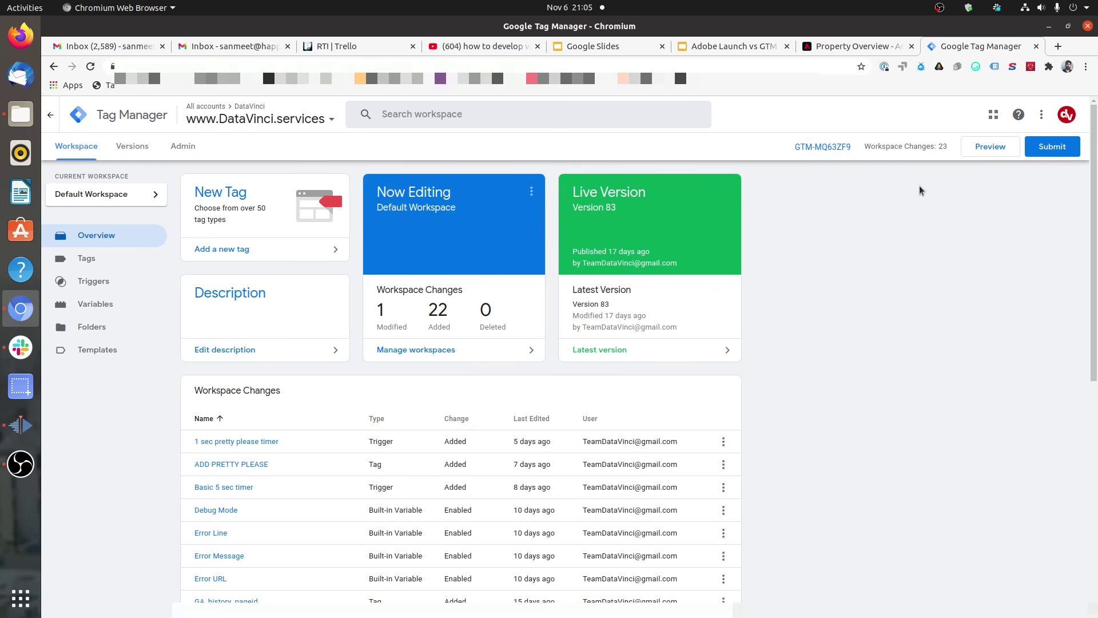
pyautogui.click(991, 153)
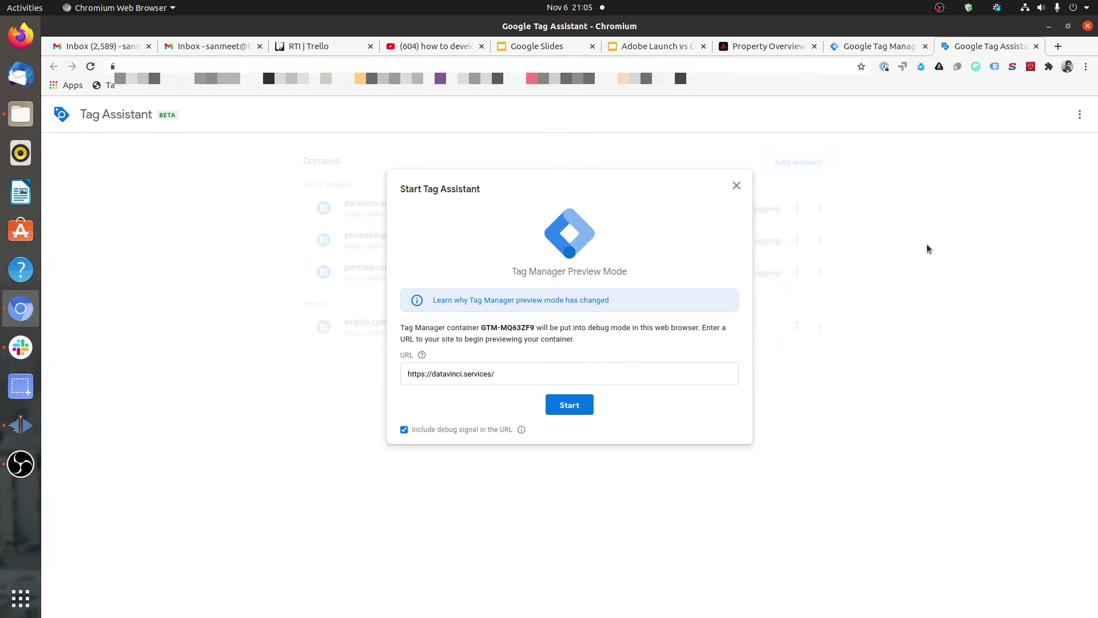
pyautogui.click(566, 405)
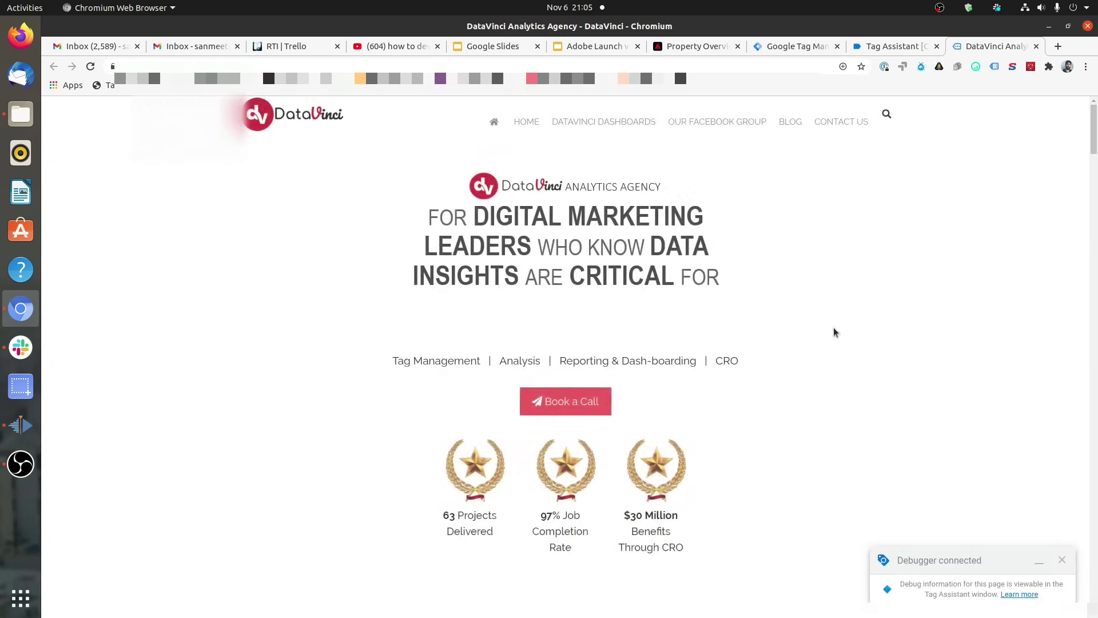
pyautogui.scroll(-8, 794, 331)
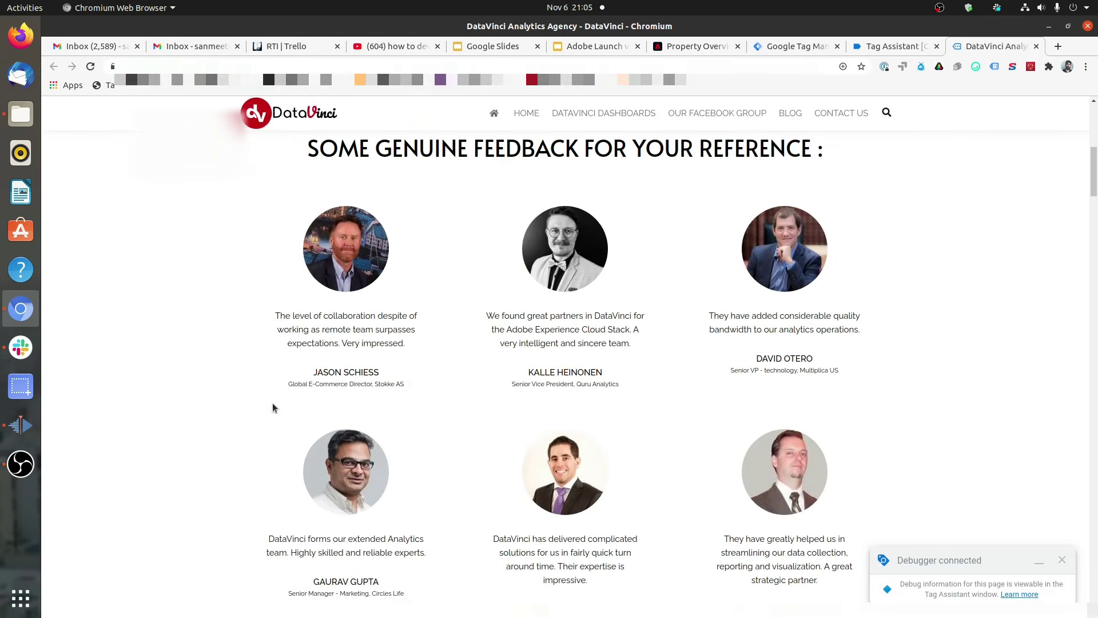
# Continue to the connected Tag Assistant debug session and inspect the variables of a Timer event
pyautogui.click(895, 45)
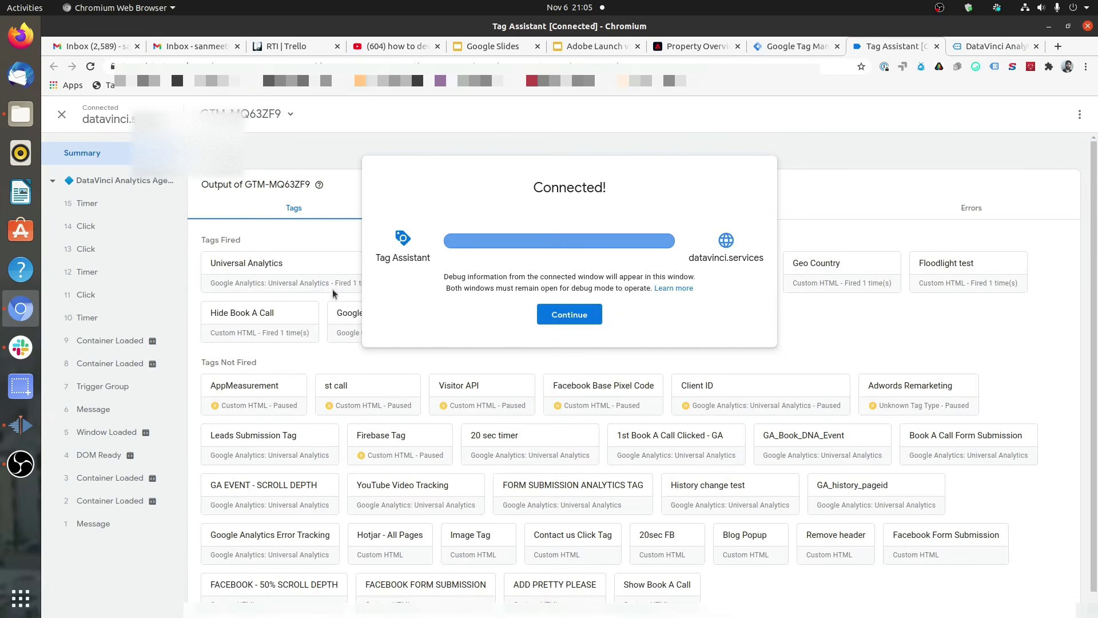
pyautogui.click(566, 314)
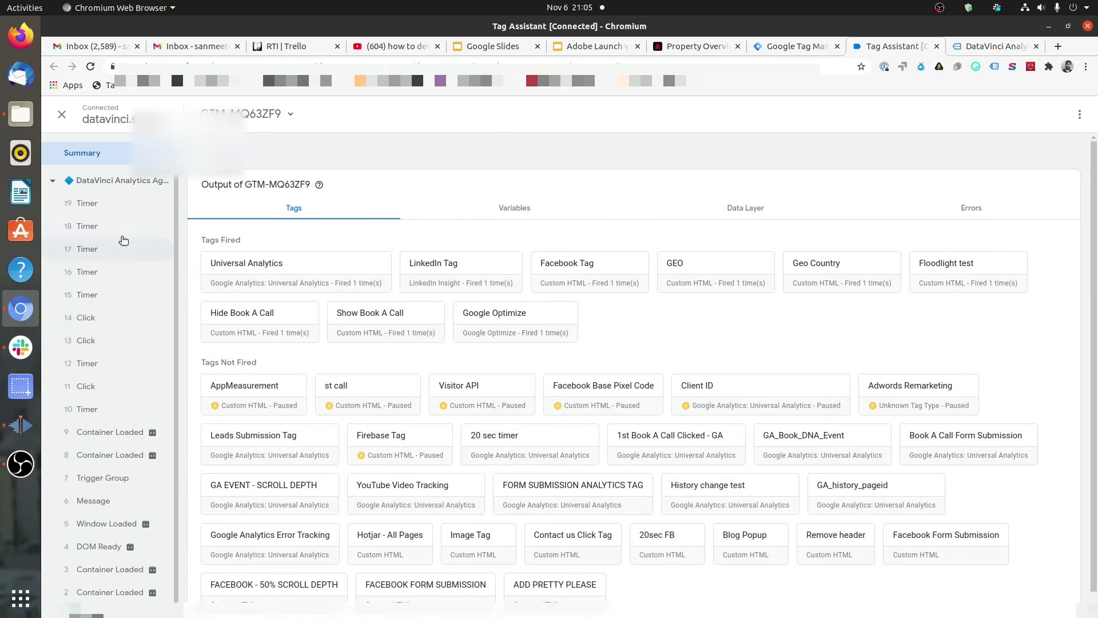
pyautogui.click(132, 314)
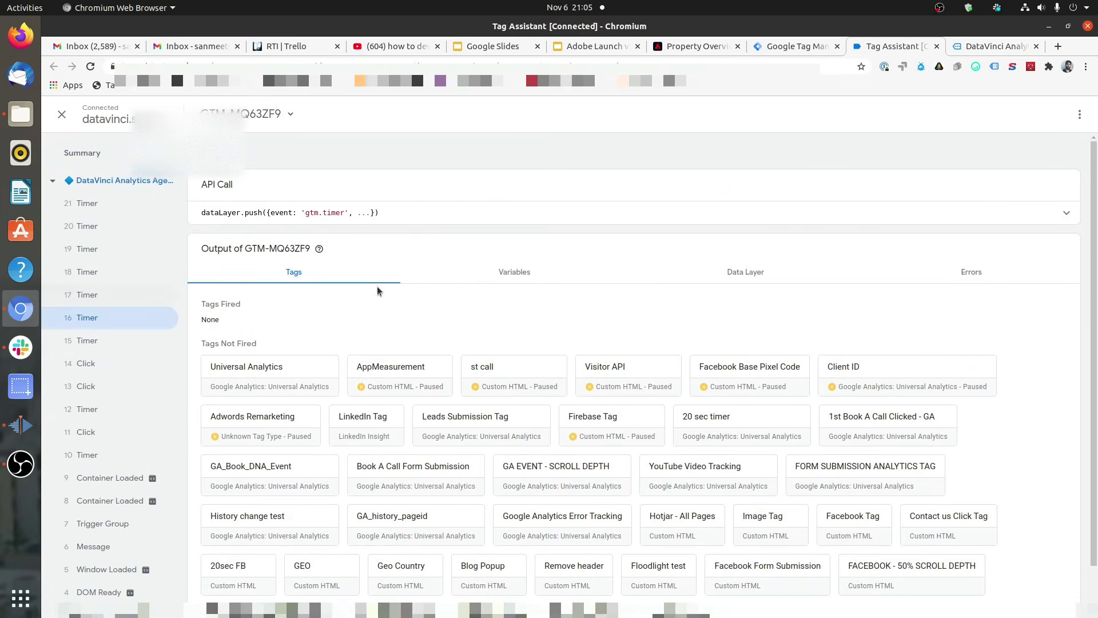
pyautogui.click(509, 273)
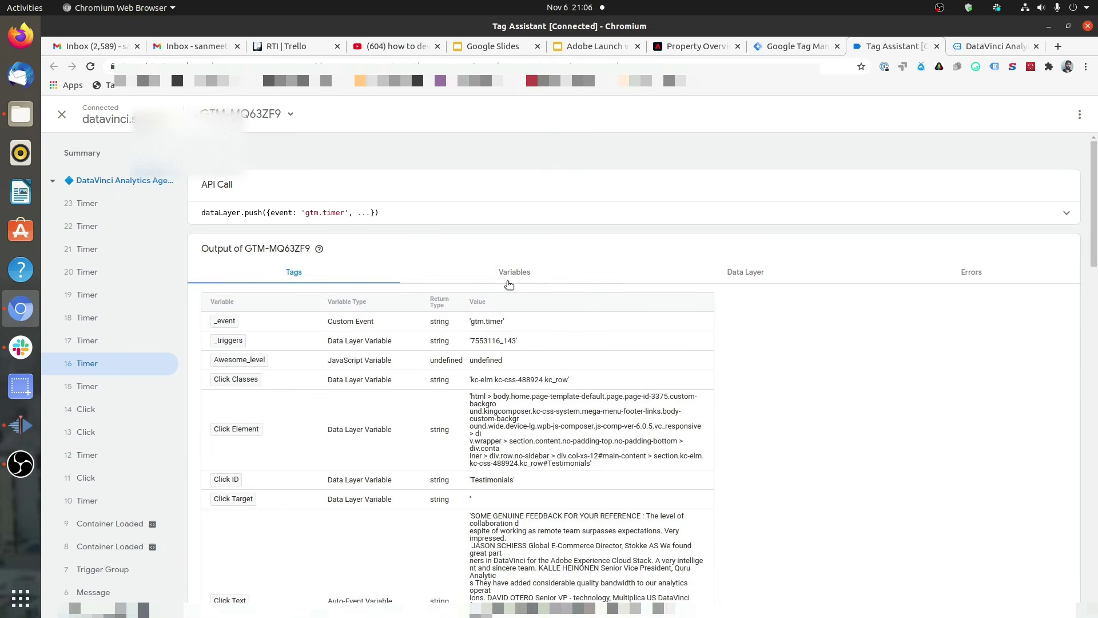
# Inspect the Timer event's variables, data layer, errors and expanded API call in Tag Assistant, and return to Adobe Launch
pyautogui.scroll(-5, 532, 421)
pyautogui.scroll(5, 532, 420)
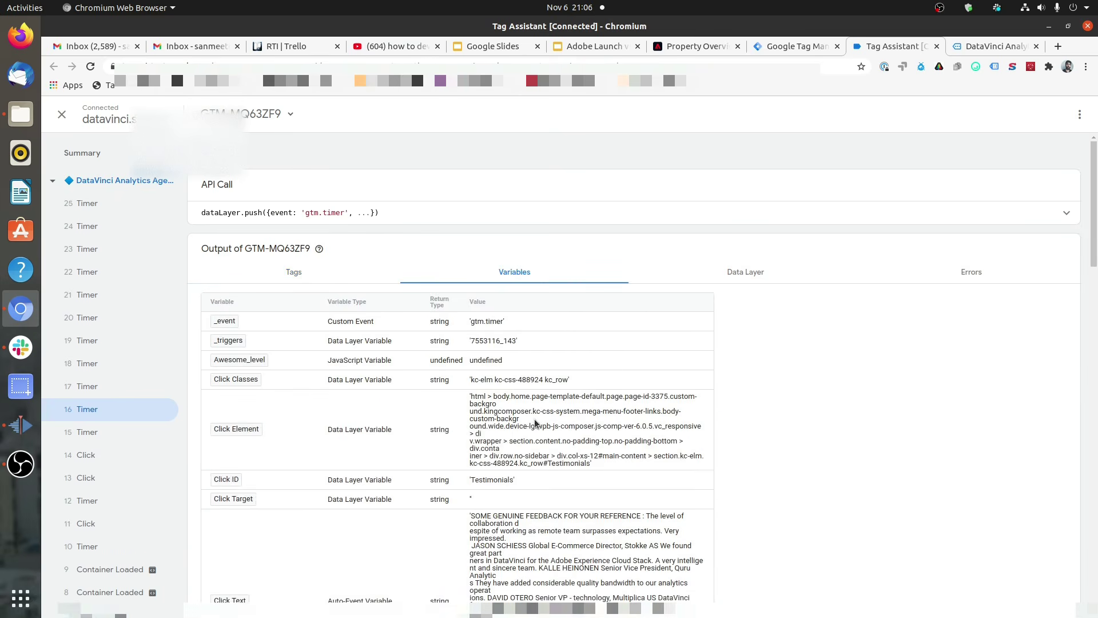
pyautogui.click(739, 272)
pyautogui.click(972, 276)
pyautogui.click(434, 221)
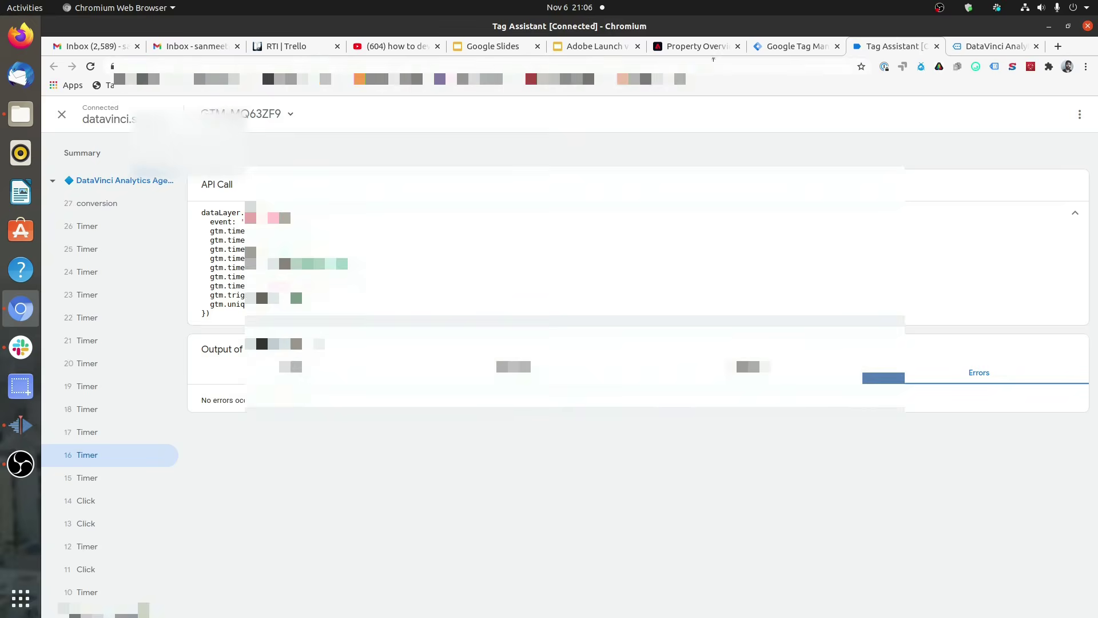
pyautogui.click(706, 47)
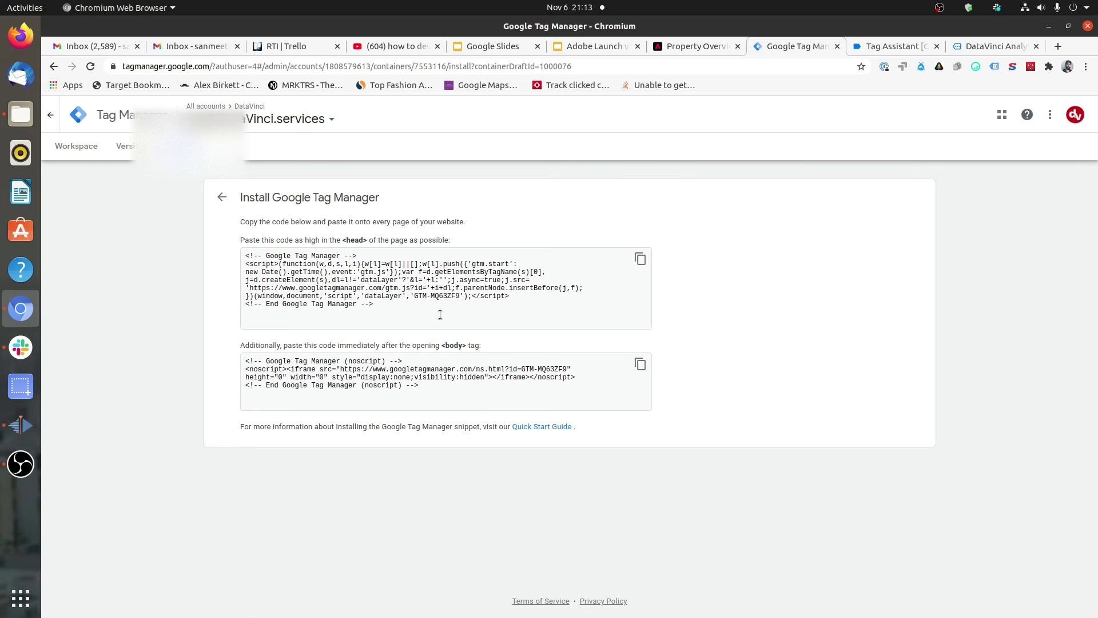
# Examine Tag Manager's head and body installation snippets and highlight the container ID in the head code
pyautogui.moveTo(252, 256); pyautogui.dragTo(478, 318)
pyautogui.moveTo(433, 387); pyautogui.dragTo(202, 355)
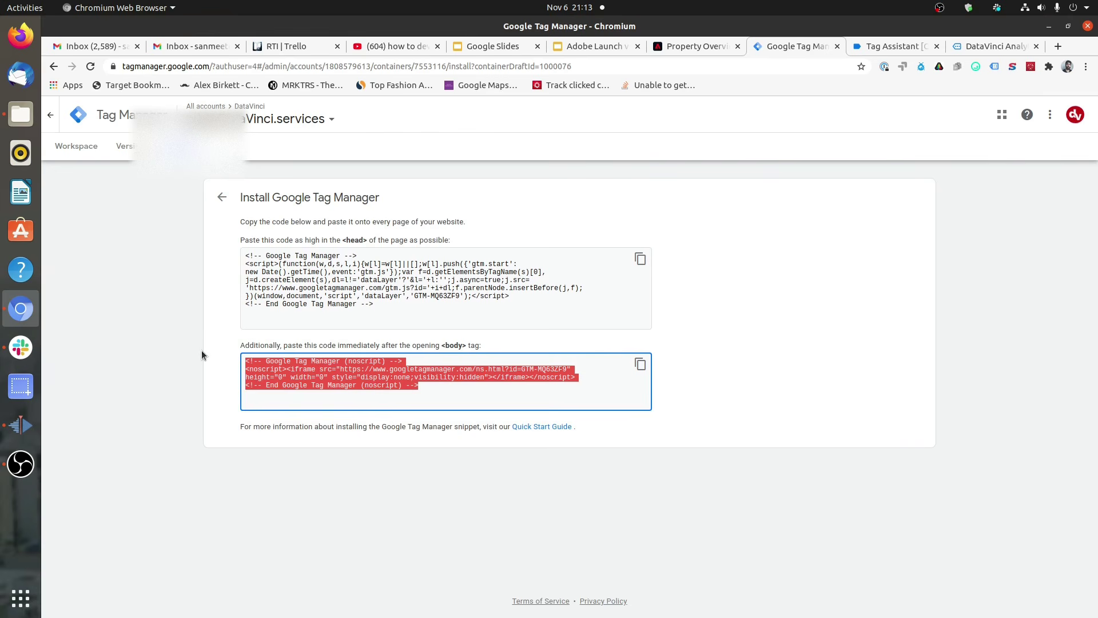
pyautogui.click(358, 385)
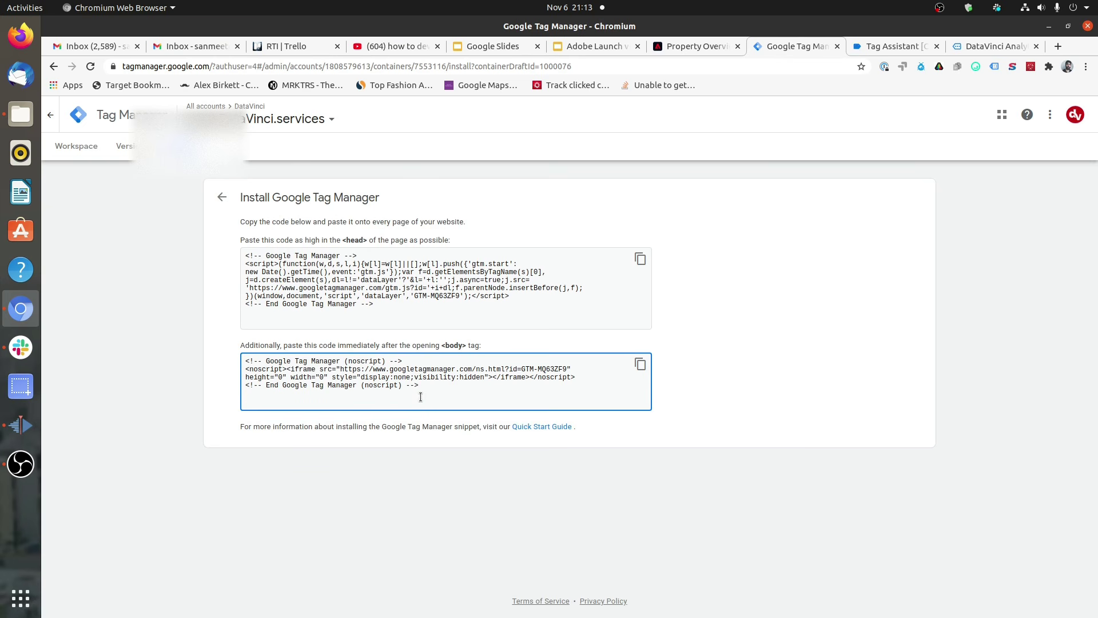
pyautogui.click(400, 306)
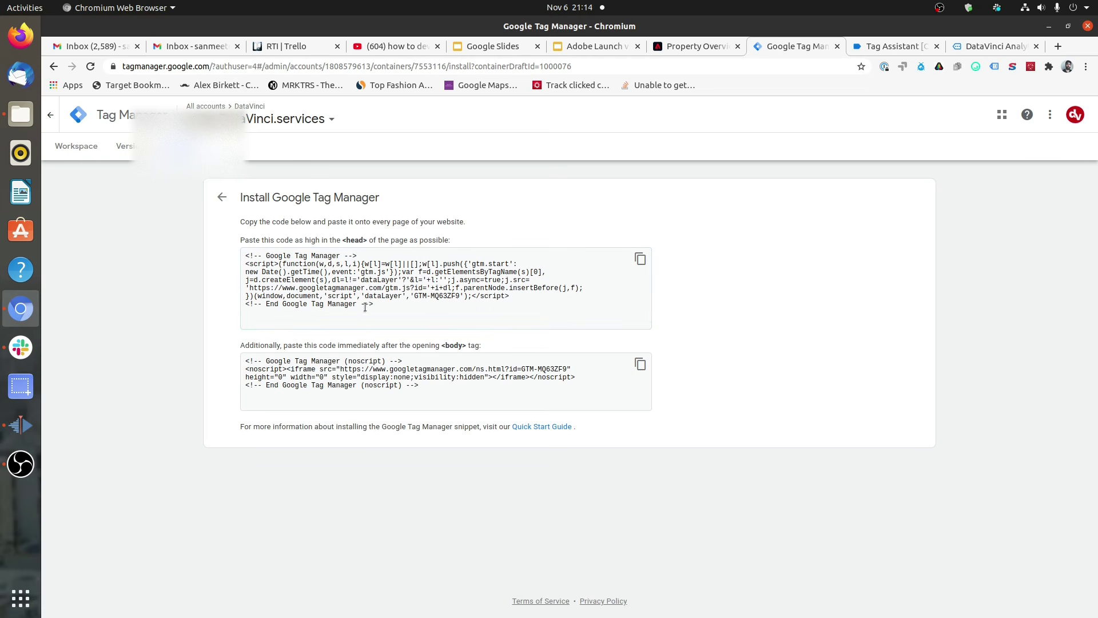
pyautogui.moveTo(415, 297); pyautogui.dragTo(460, 297)
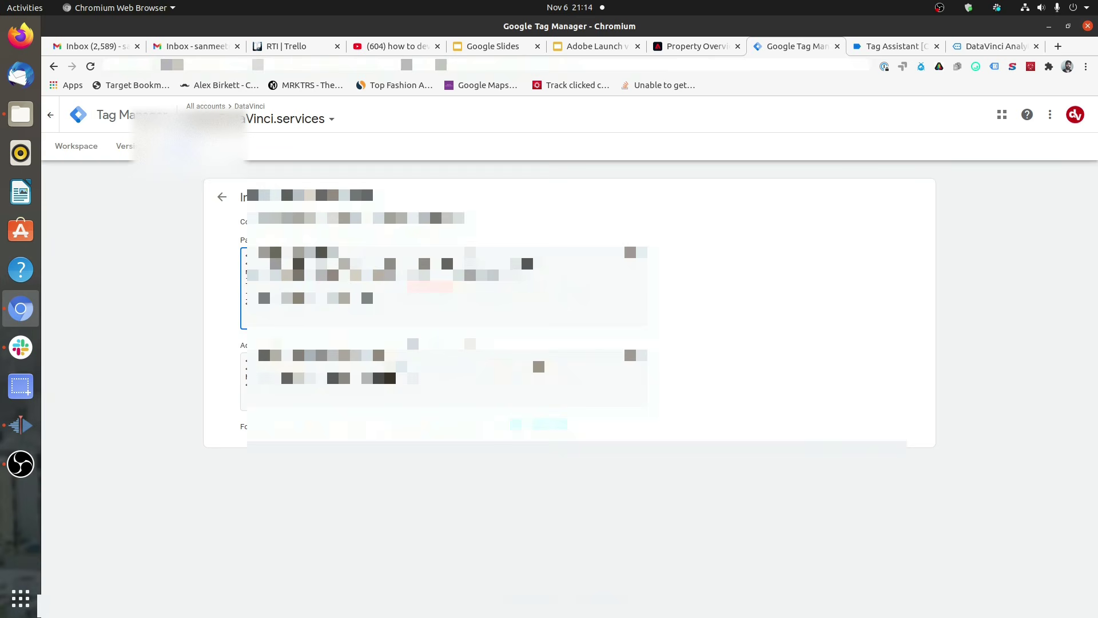
# Switch to Adobe Launch's environments and examine the install instructions for PROD, UAT and DEV 1
pyautogui.click(681, 49)
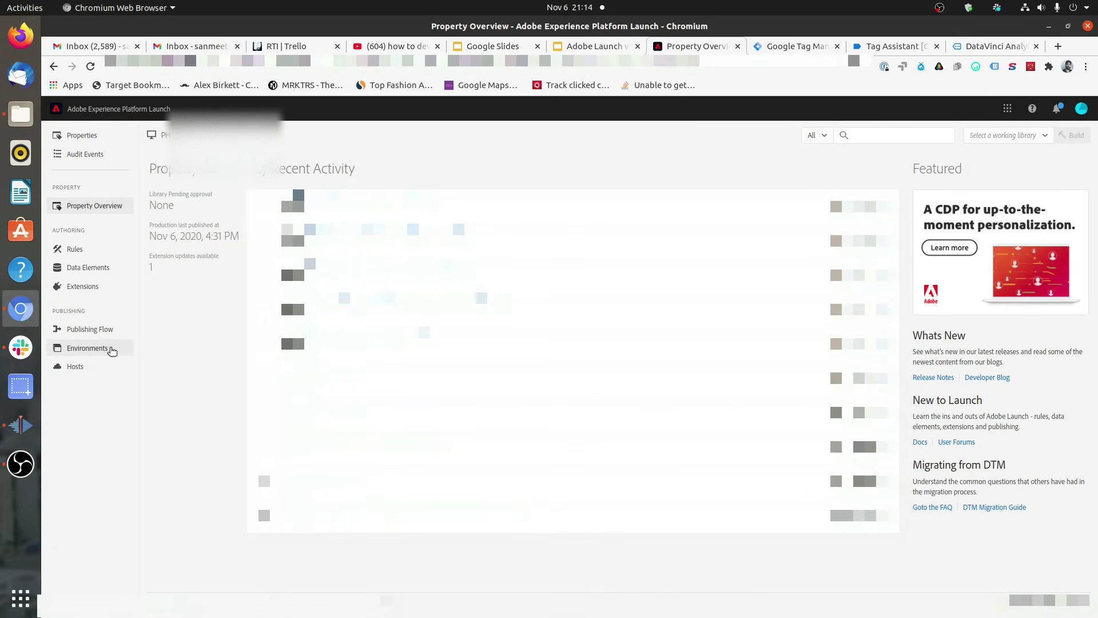
pyautogui.click(87, 348)
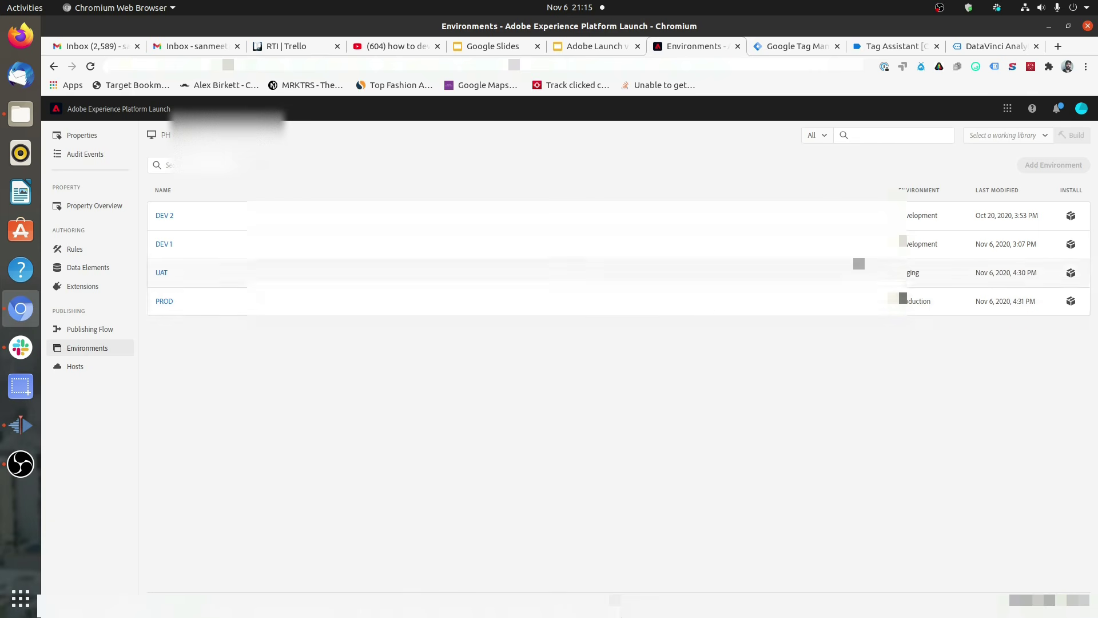
pyautogui.click(1070, 301)
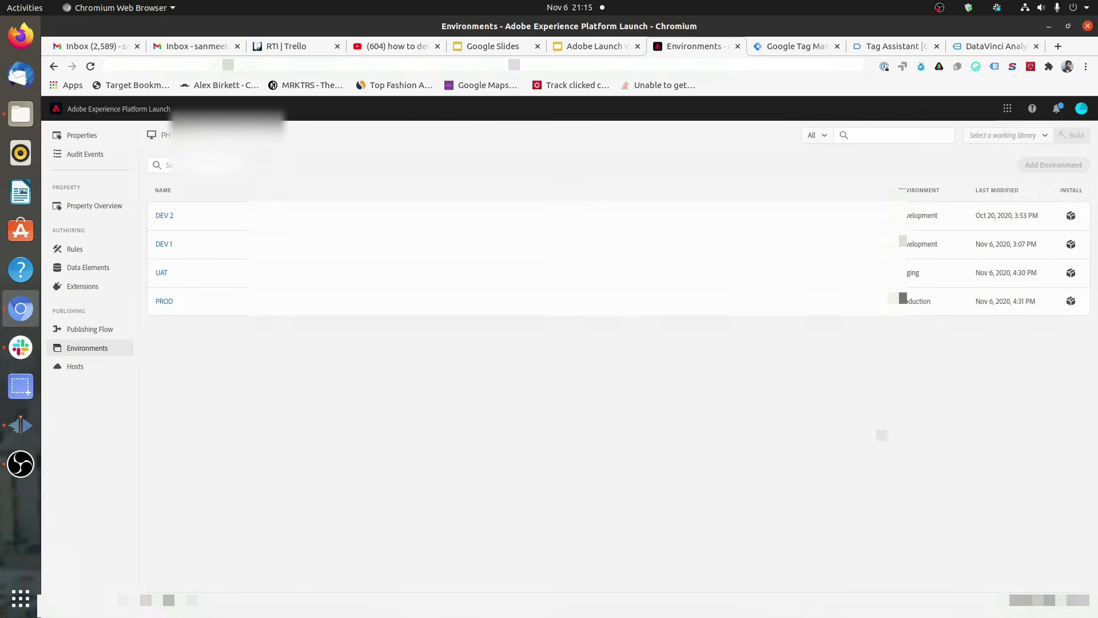
pyautogui.click(709, 480)
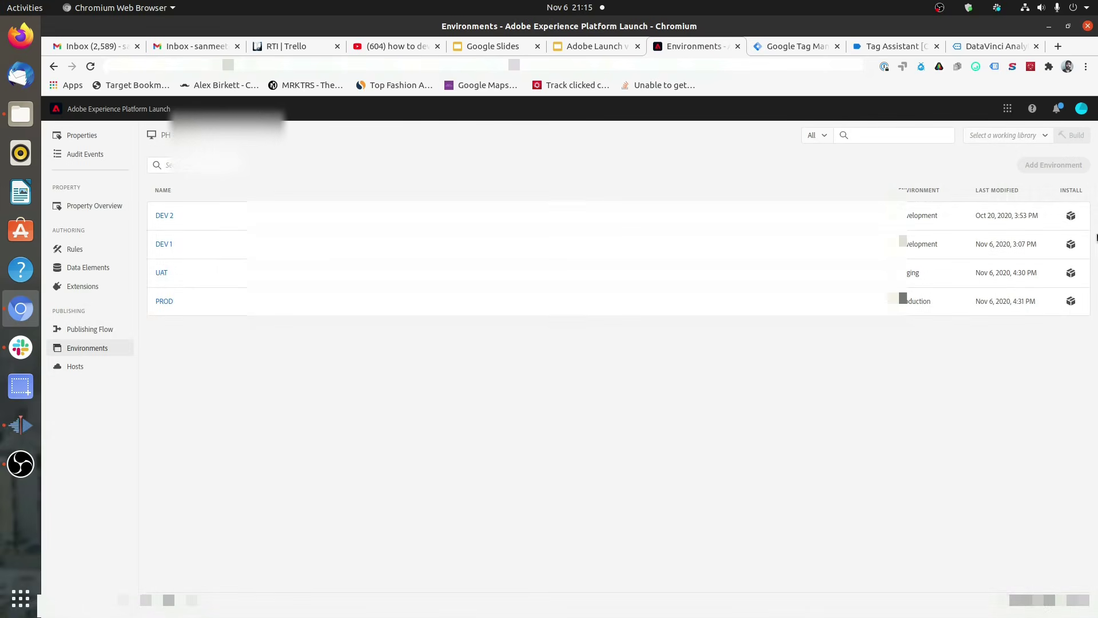
pyautogui.click(1071, 272)
pyautogui.click(704, 481)
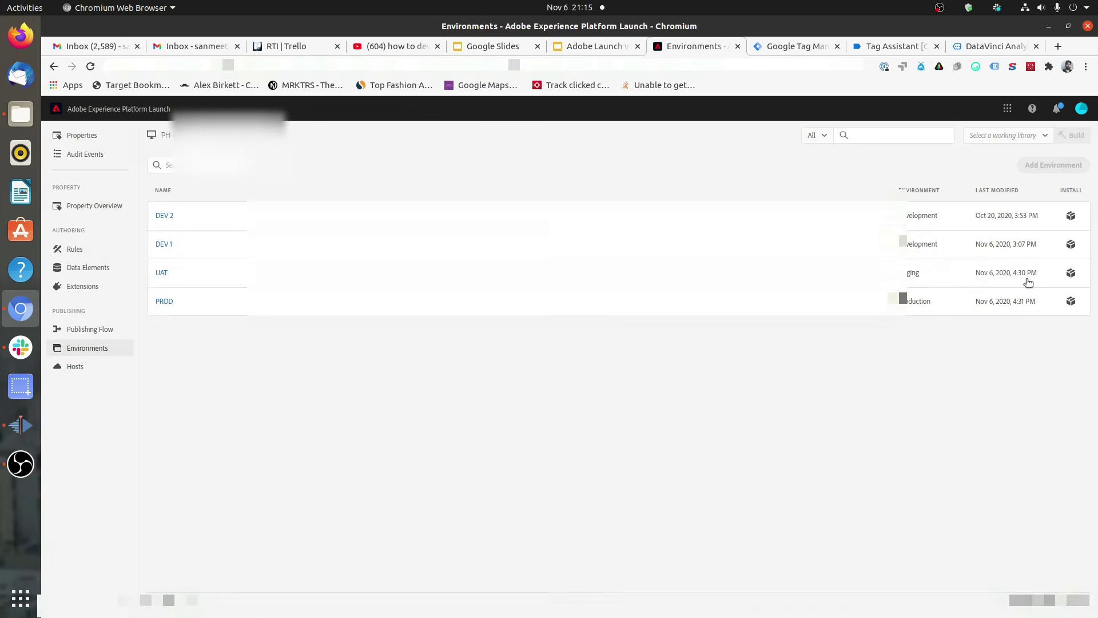
pyautogui.click(1071, 243)
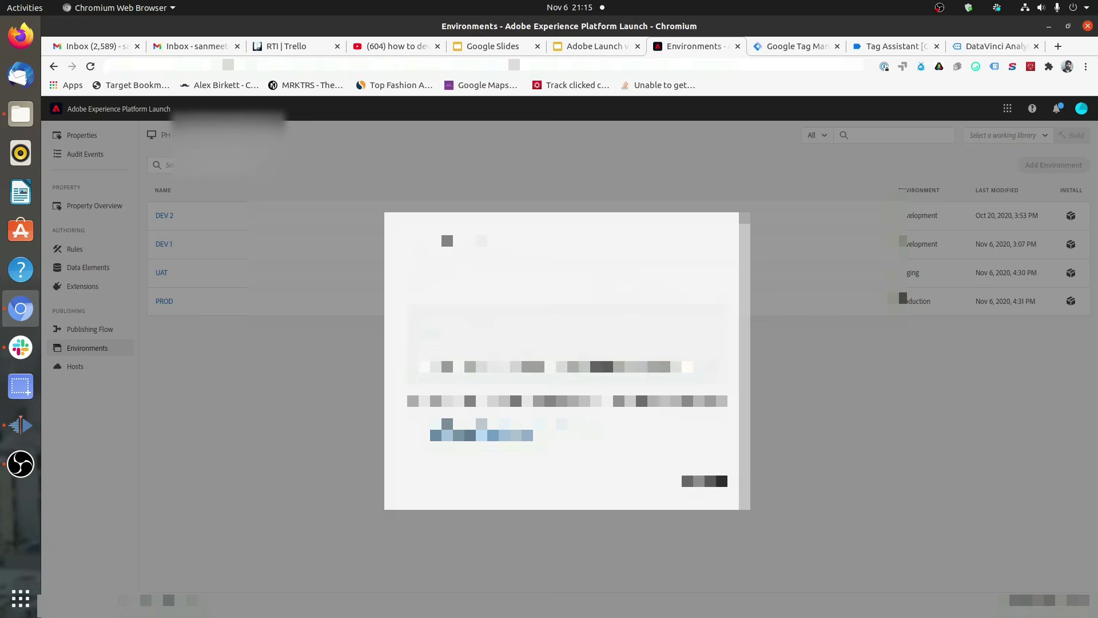
pyautogui.click(705, 481)
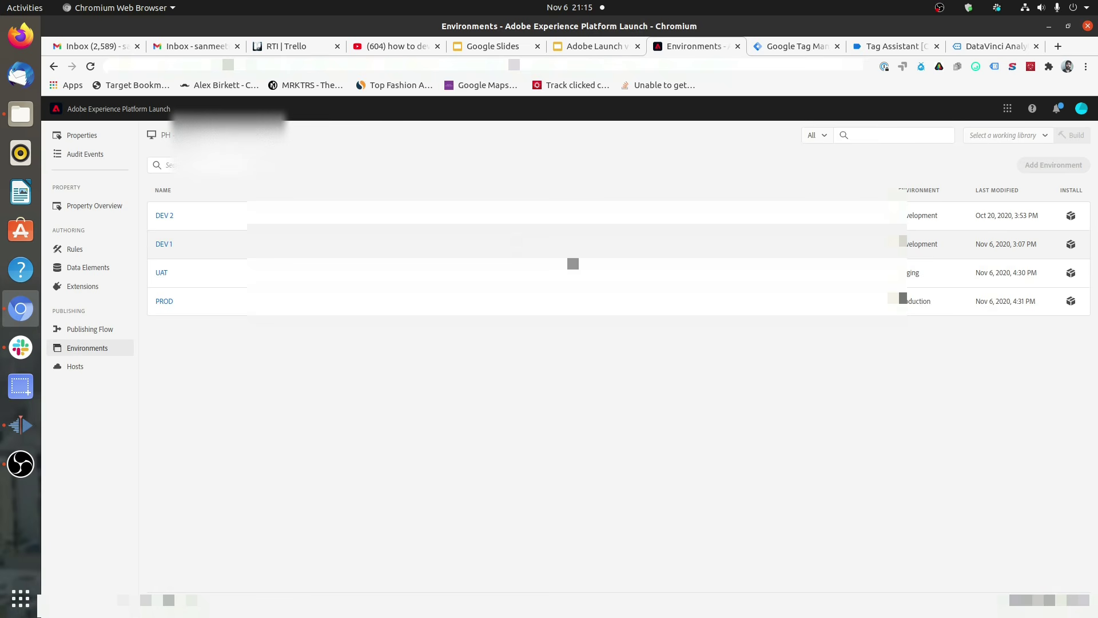
pyautogui.click(1071, 272)
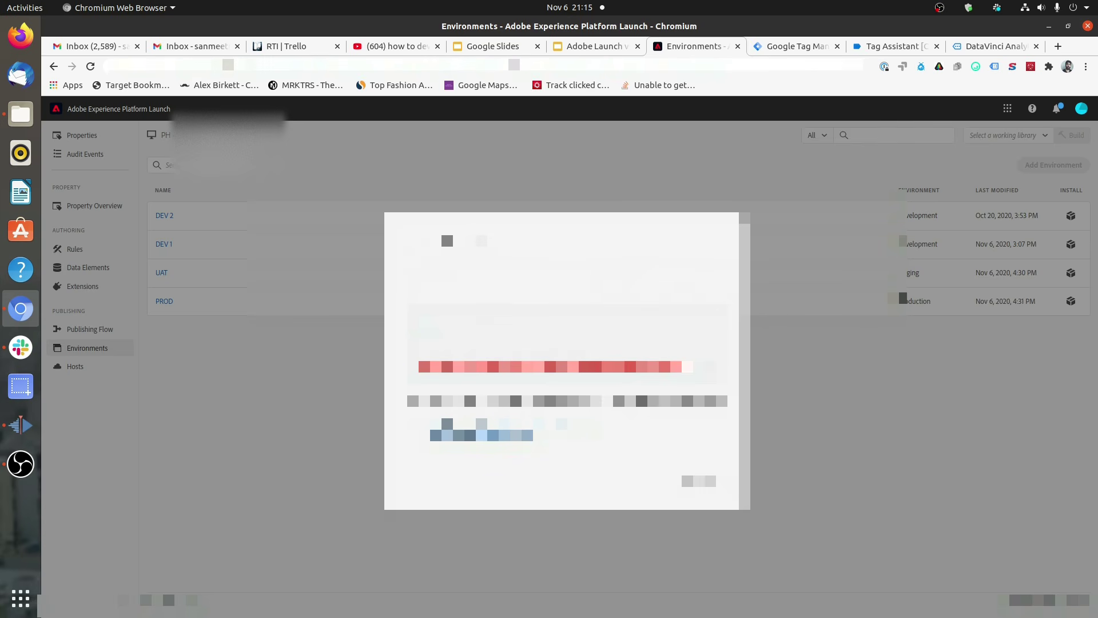
pyautogui.click(710, 481)
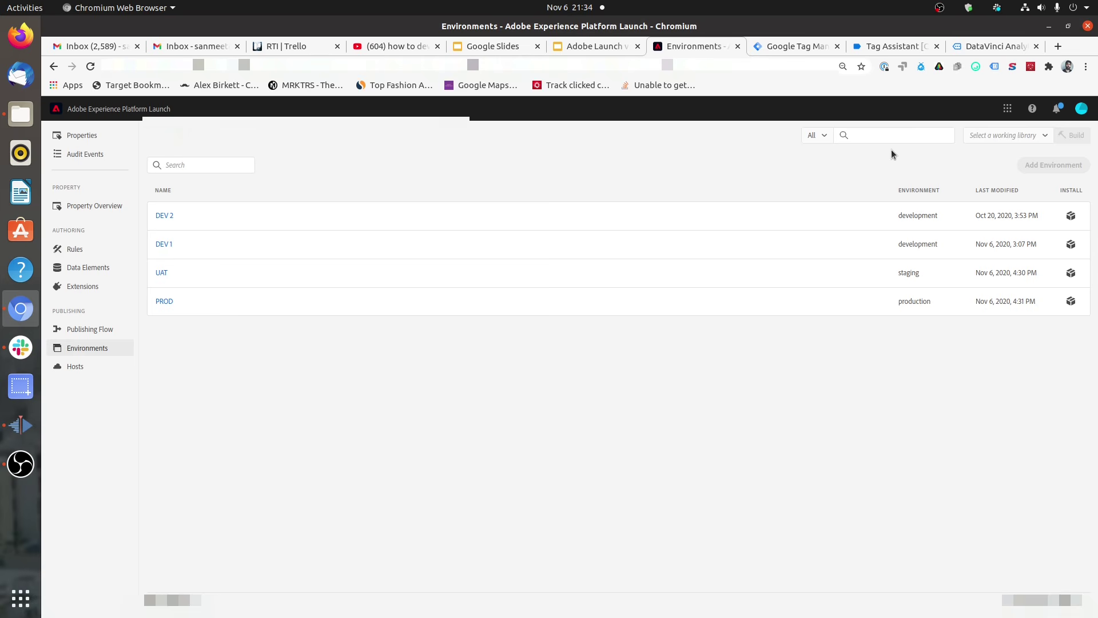
# Open the Launch Switch extension and examine its list of production, staging and development environments
pyautogui.click(939, 67)
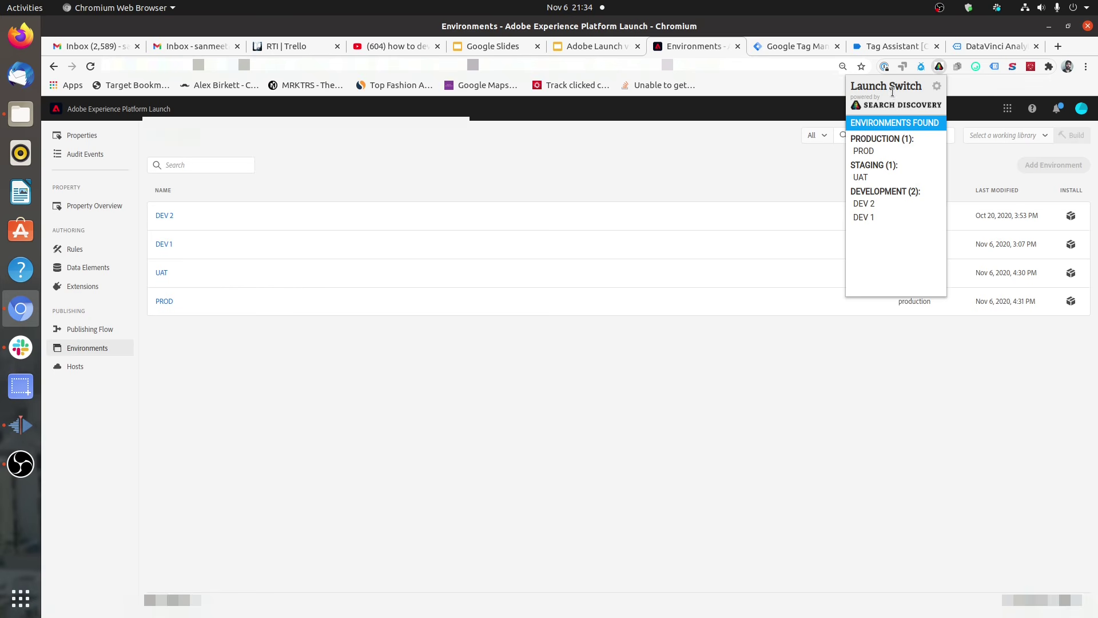
pyautogui.moveTo(851, 83); pyautogui.dragTo(927, 87)
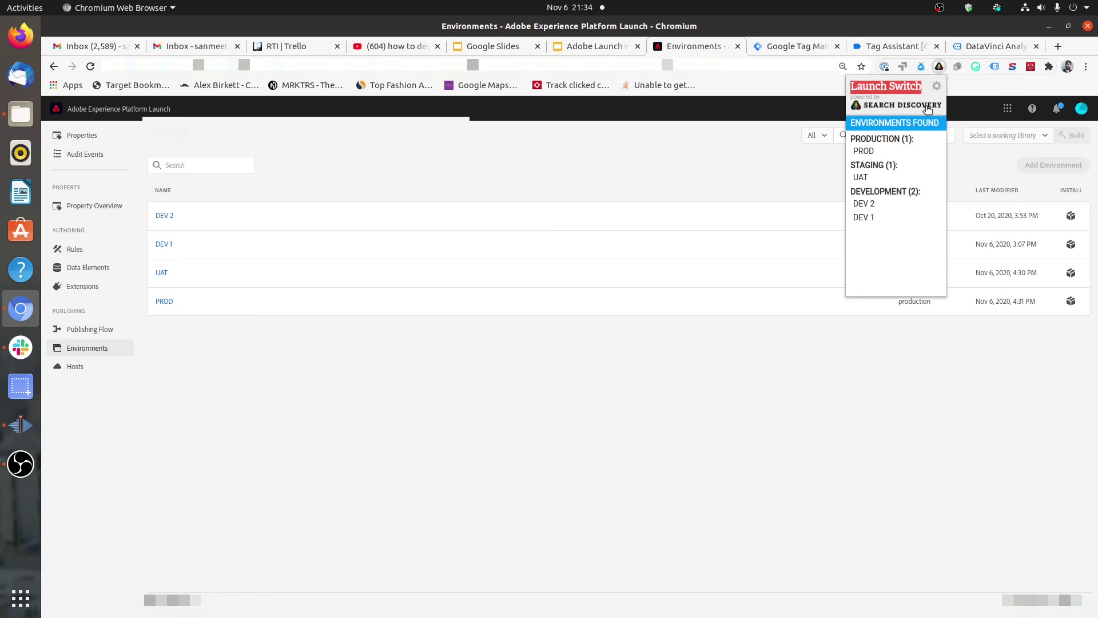
pyautogui.click(956, 153)
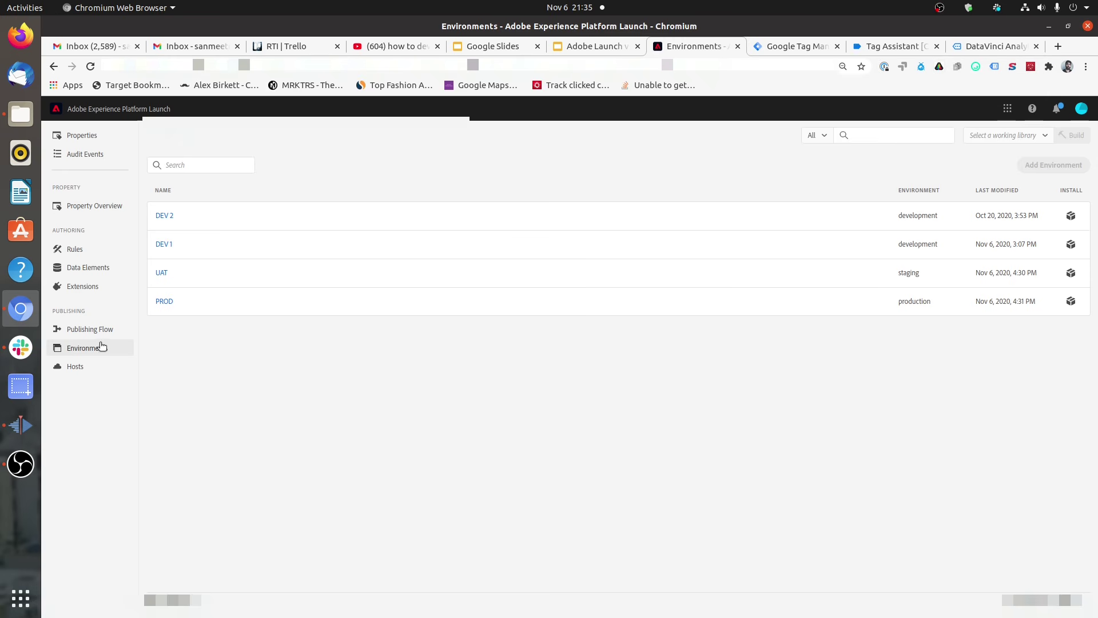
pyautogui.click(940, 67)
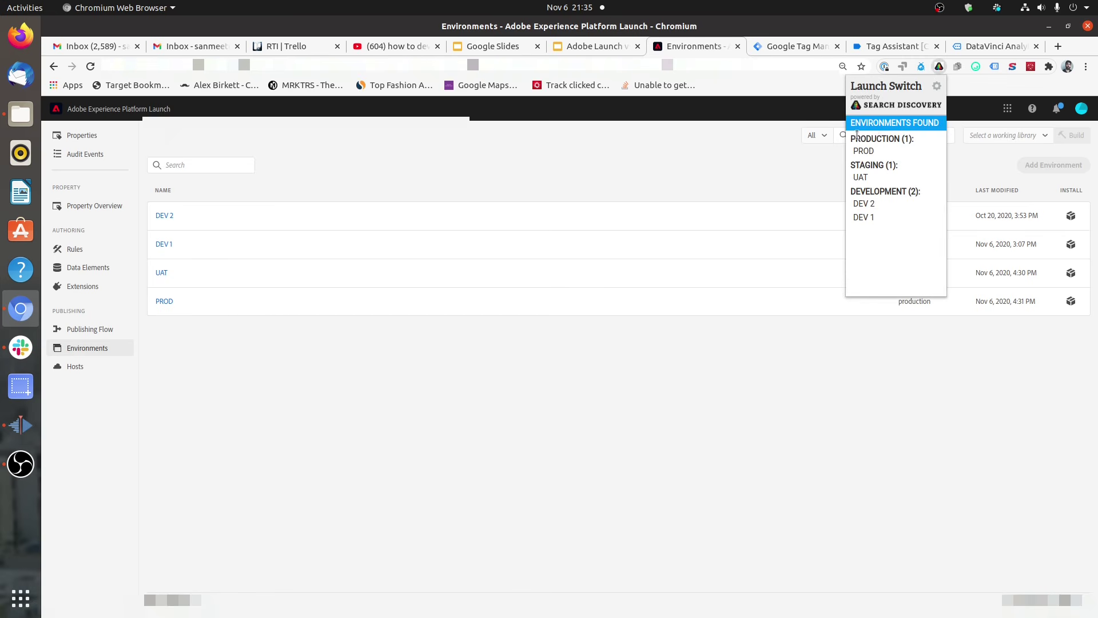
pyautogui.moveTo(849, 135); pyautogui.dragTo(911, 366)
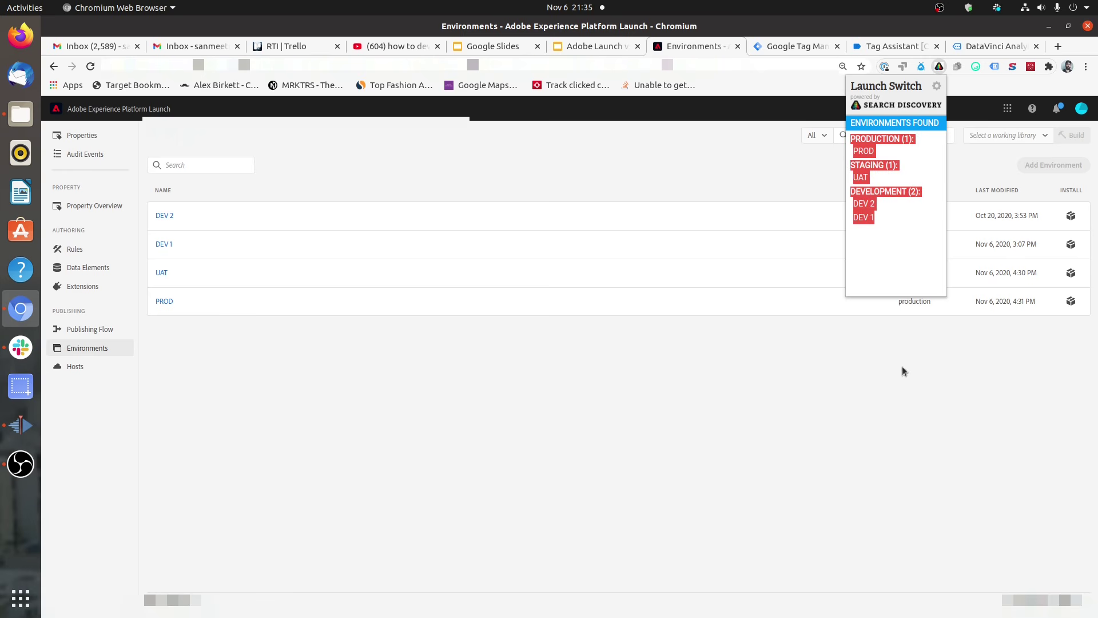
pyautogui.click(902, 366)
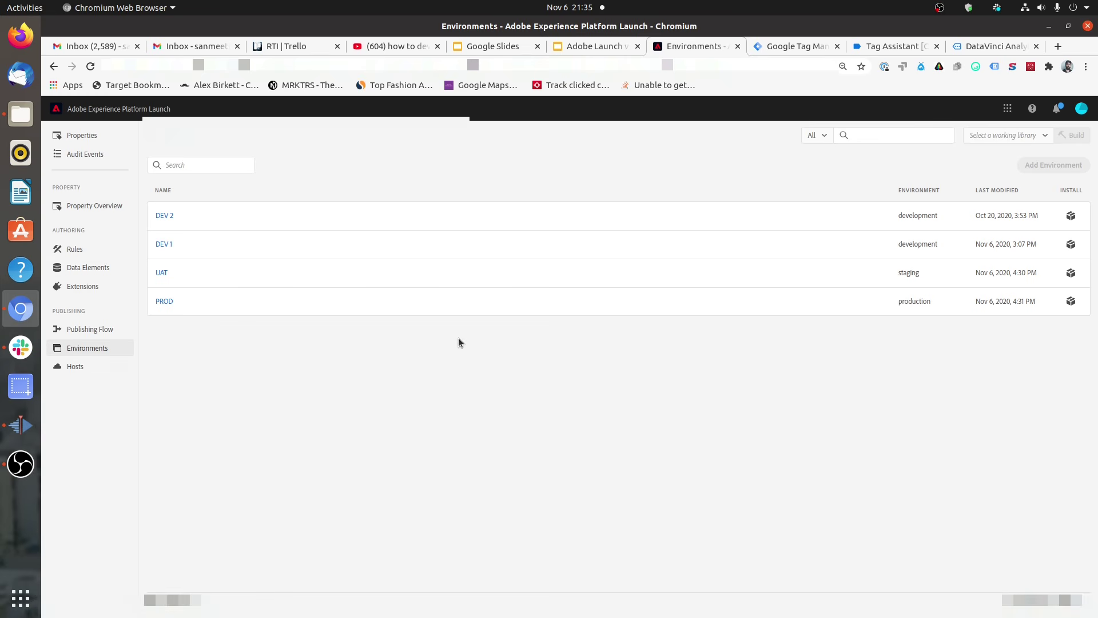
pyautogui.click(939, 68)
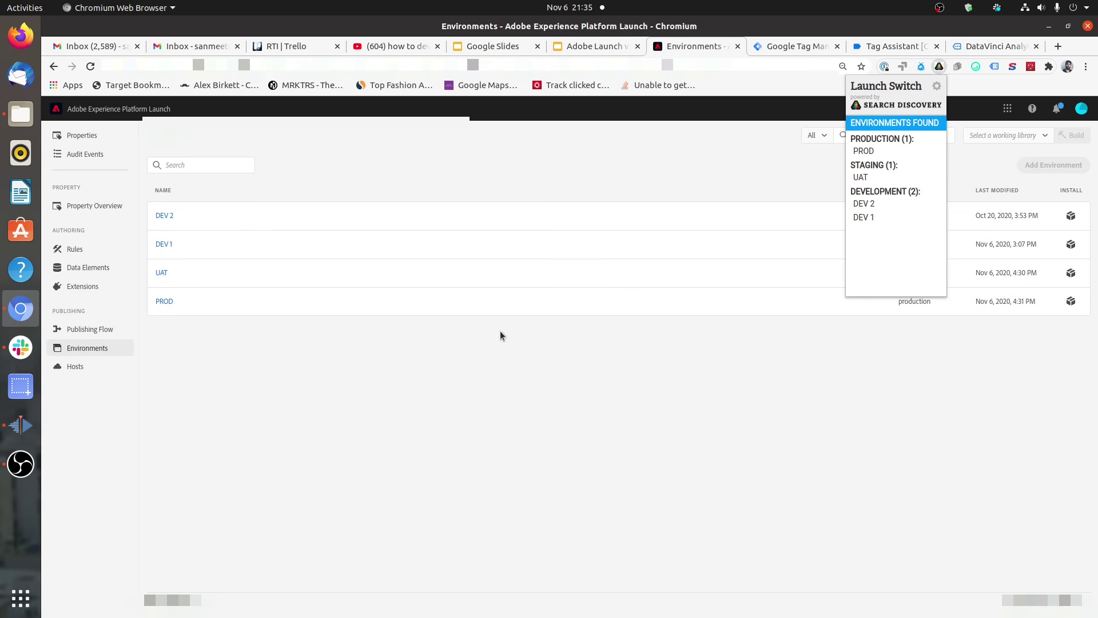
# Try out a new library named Test with the DEV 2 (development) environment and all changed resources, and discard the unsaved changes
pyautogui.click(131, 337)
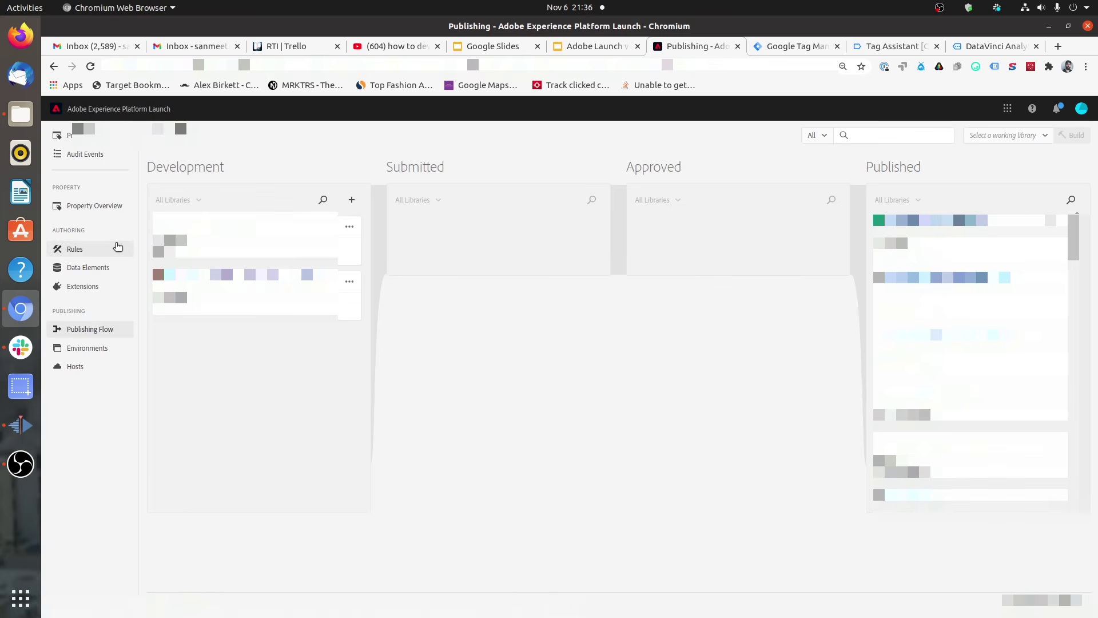
pyautogui.click(74, 249)
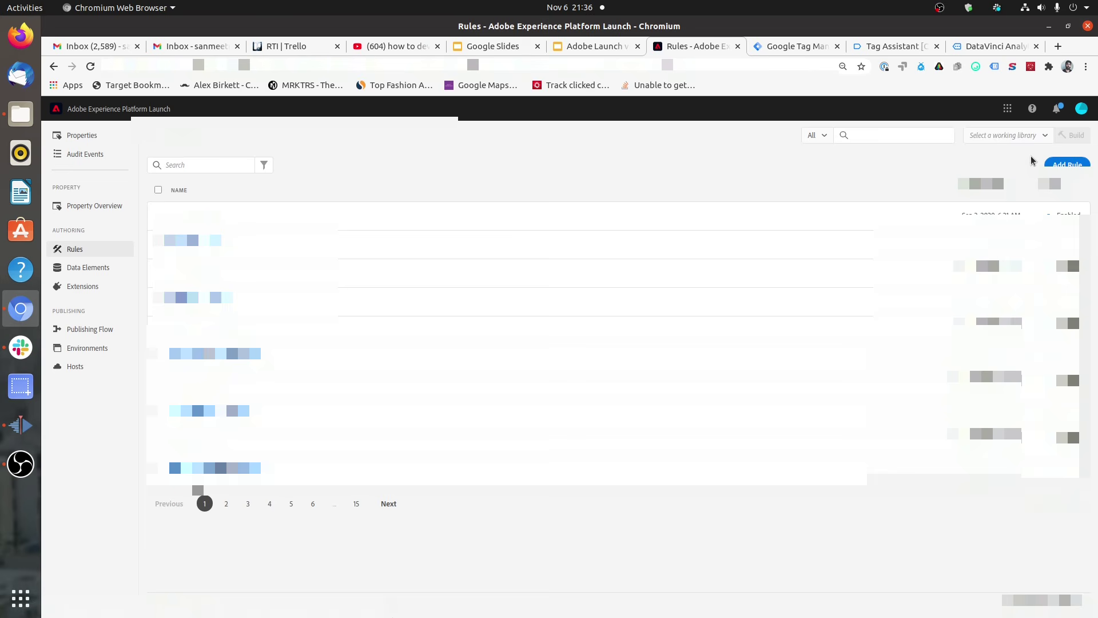
pyautogui.click(1025, 136)
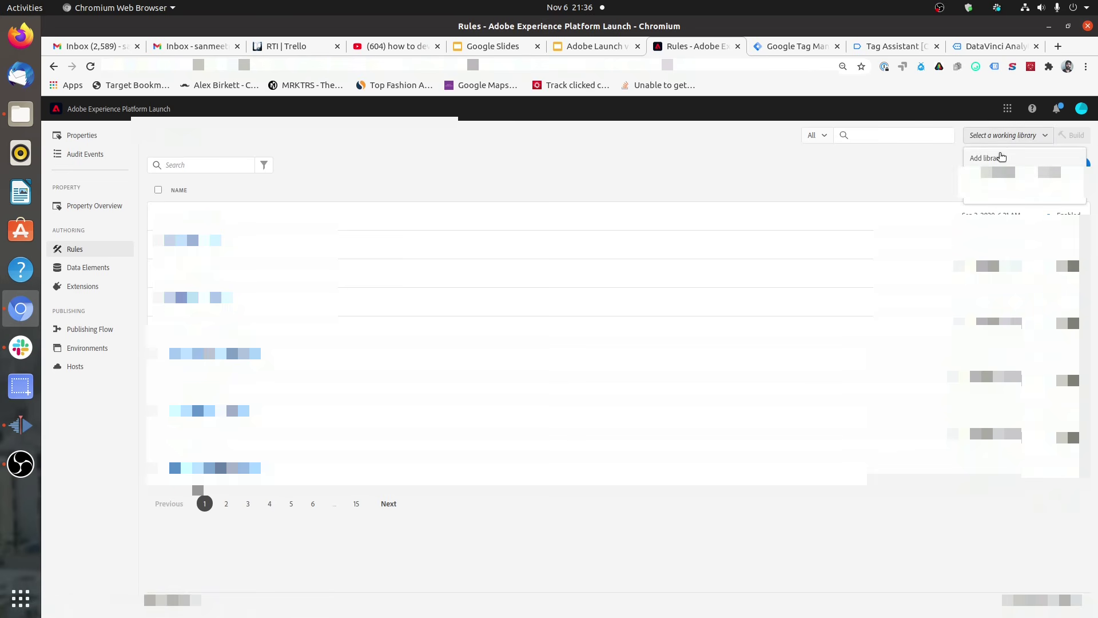
pyautogui.click(1000, 155)
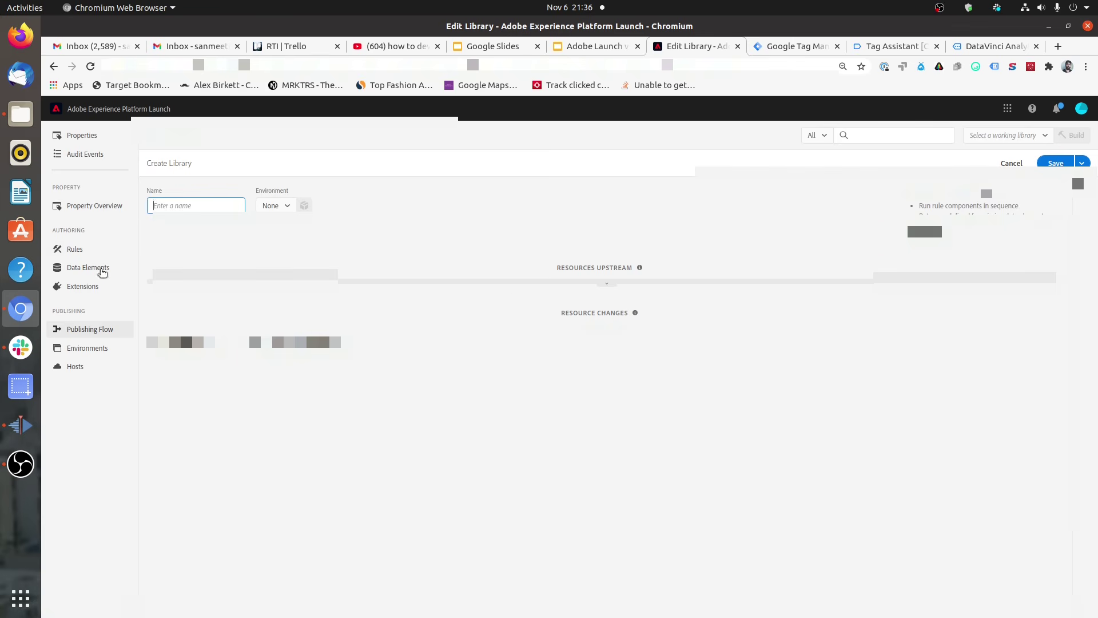
pyautogui.write('Test')
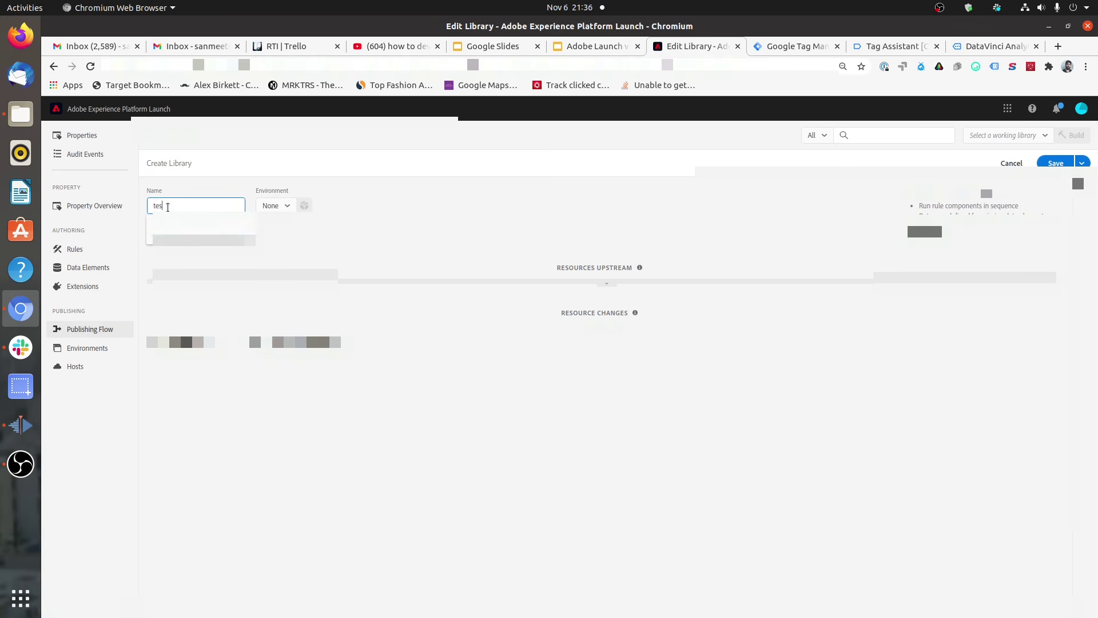
pyautogui.click(274, 205)
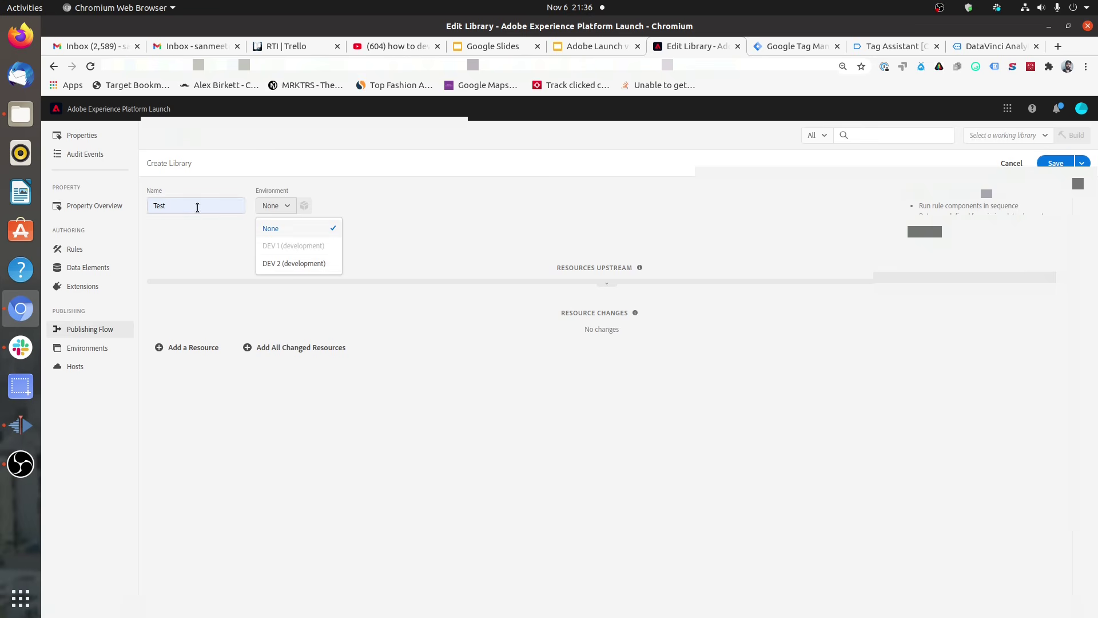
pyautogui.click(283, 262)
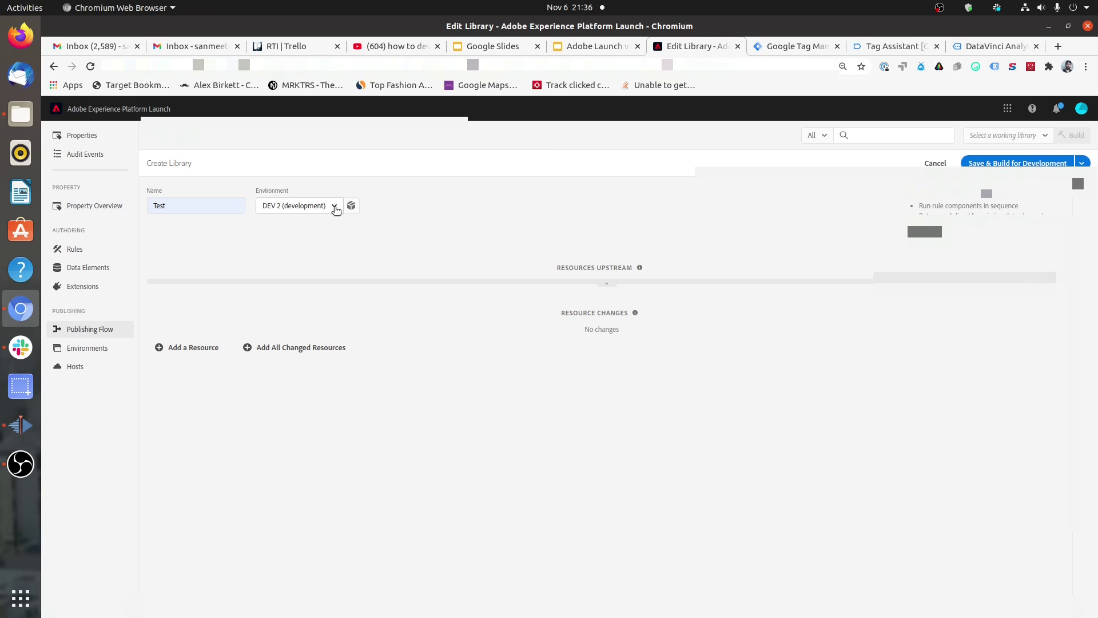
pyautogui.click(305, 349)
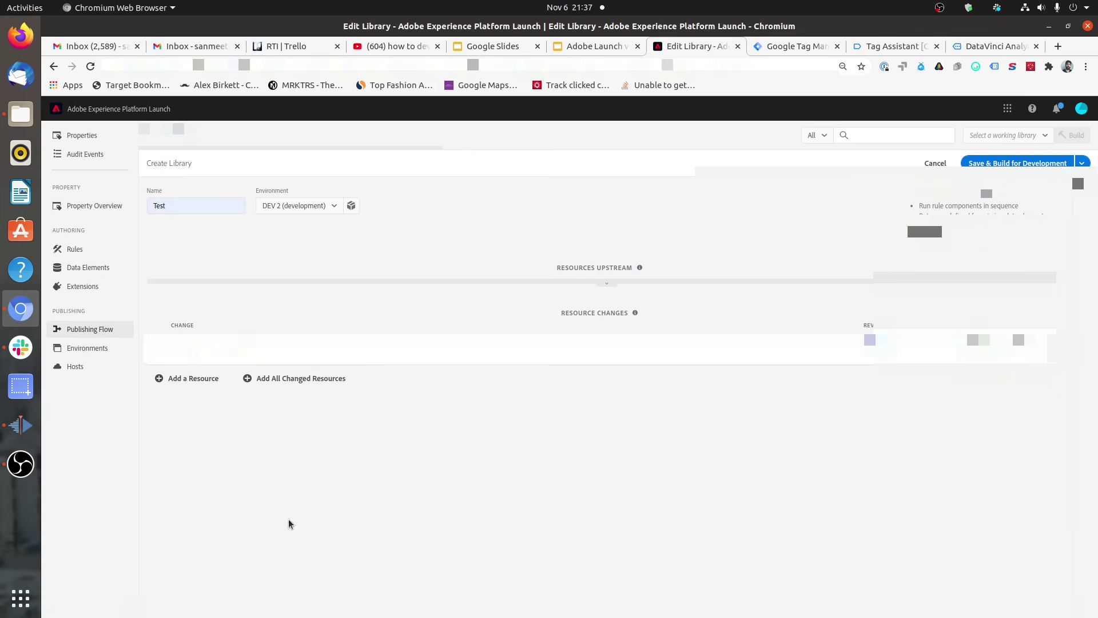
pyautogui.click(75, 349)
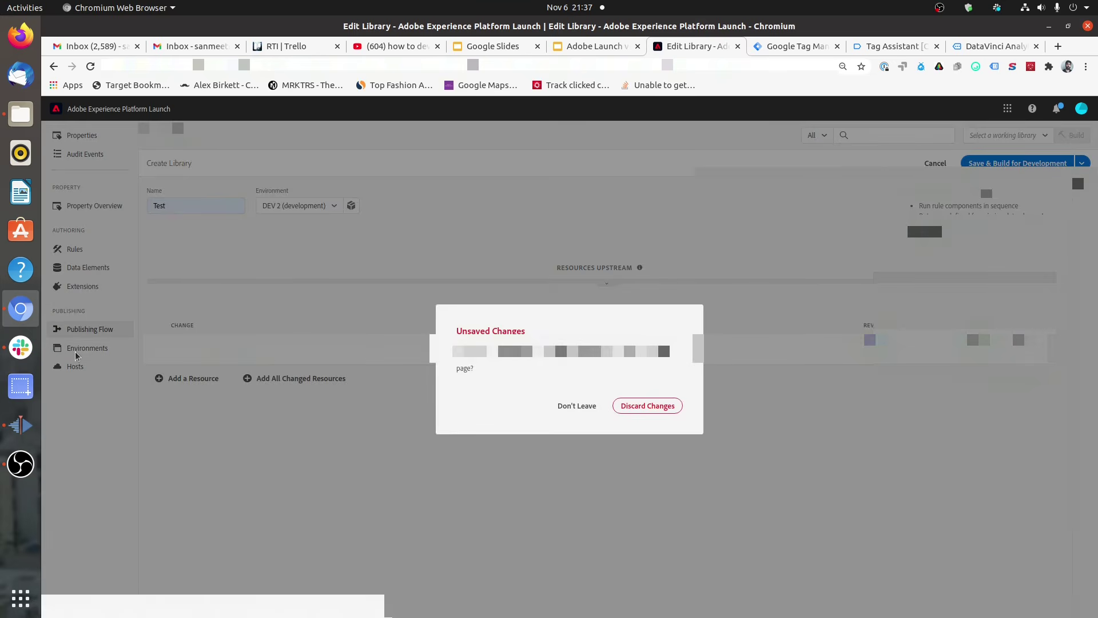
pyautogui.click(658, 408)
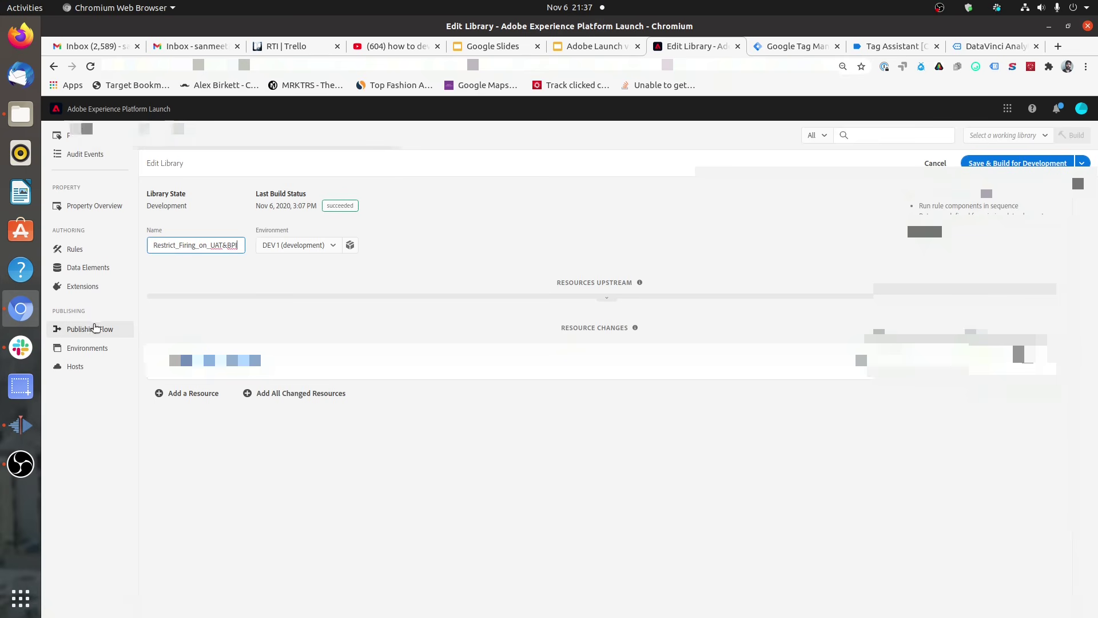
# Open the publishing flow and review its library stages, starting with Development and Submitted
pyautogui.click(98, 329)
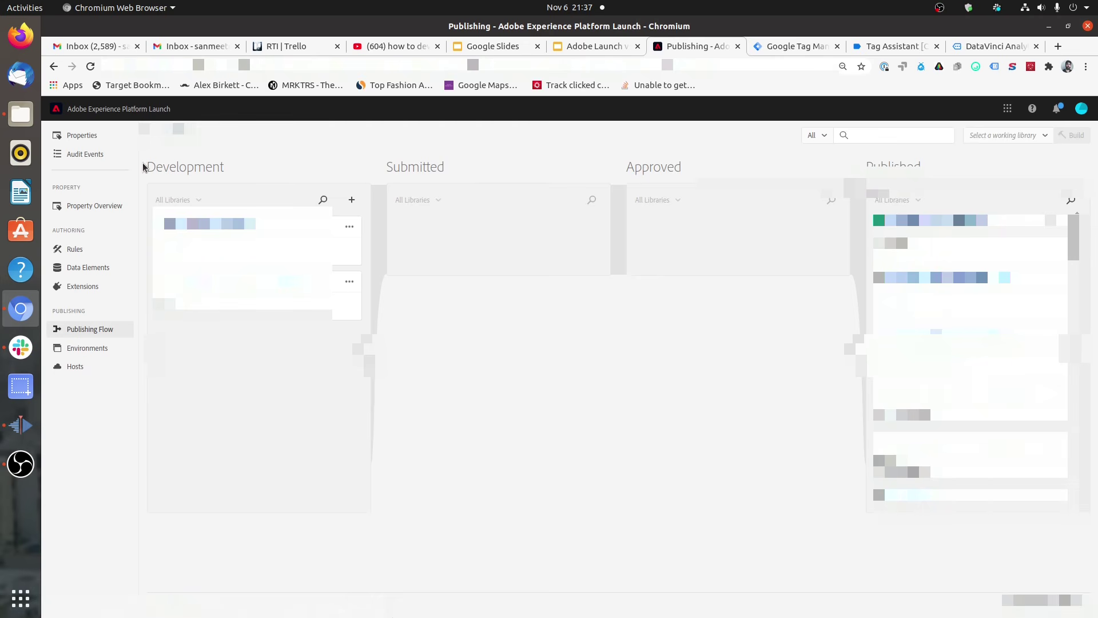
pyautogui.moveTo(151, 162); pyautogui.dragTo(442, 166)
pyautogui.click(443, 167)
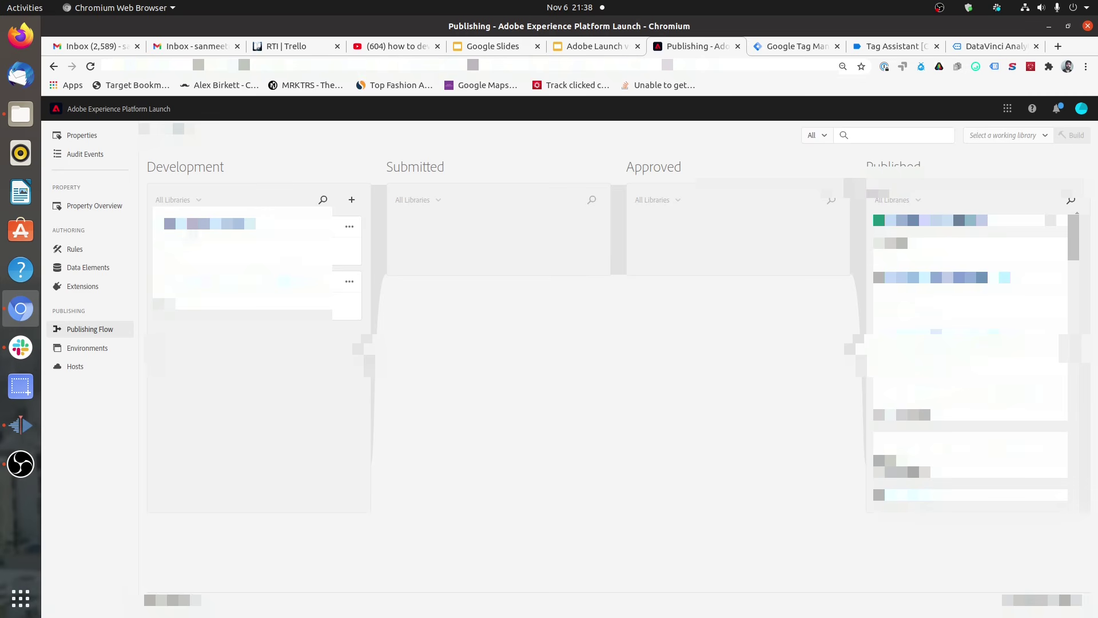
# Examine the available actions for the first Development library and check the Launch Switch extension from the publishing flow
pyautogui.click(349, 227)
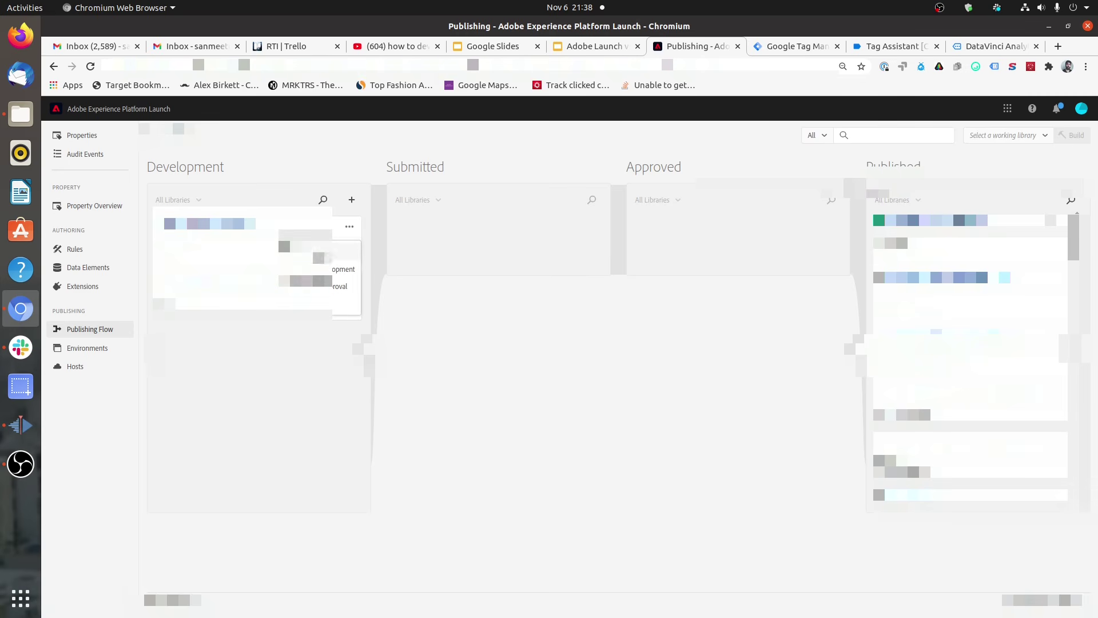
pyautogui.click(603, 288)
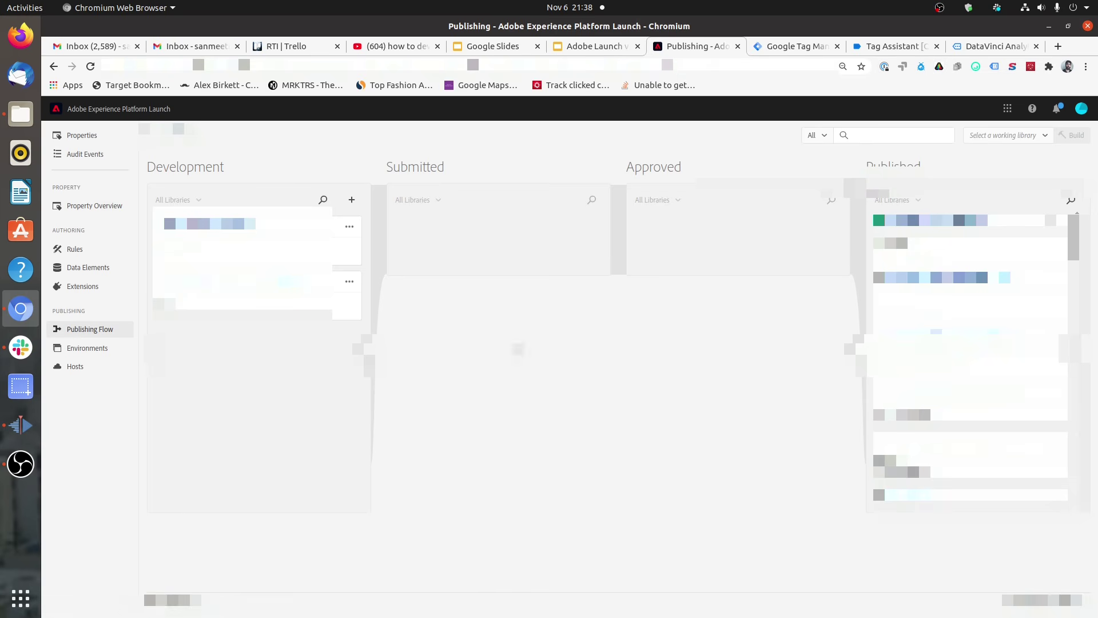
pyautogui.click(939, 66)
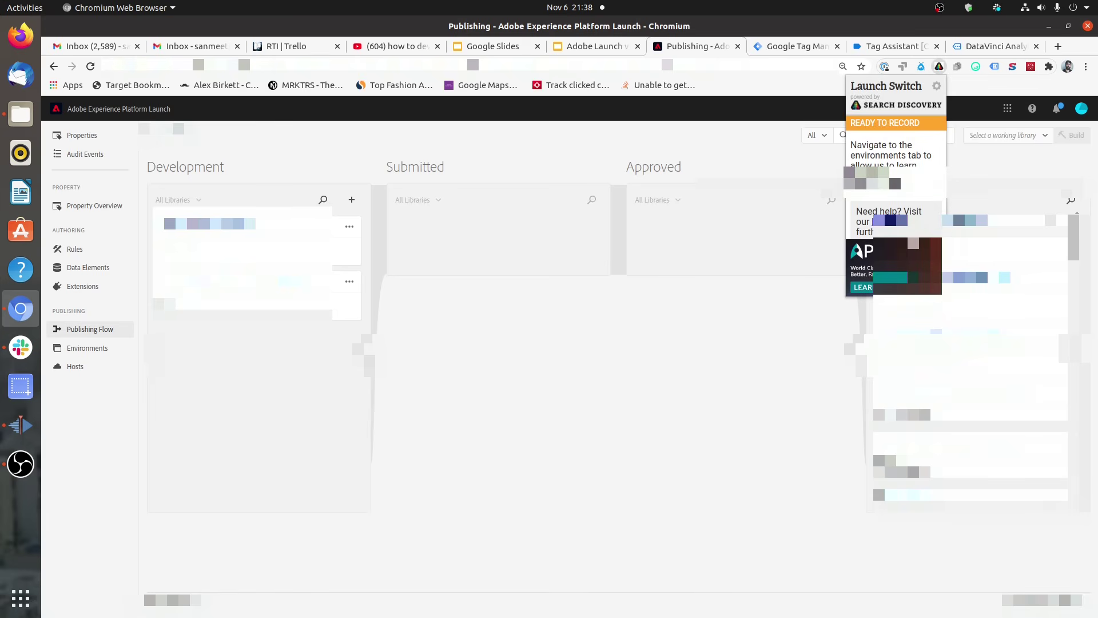
pyautogui.click(801, 409)
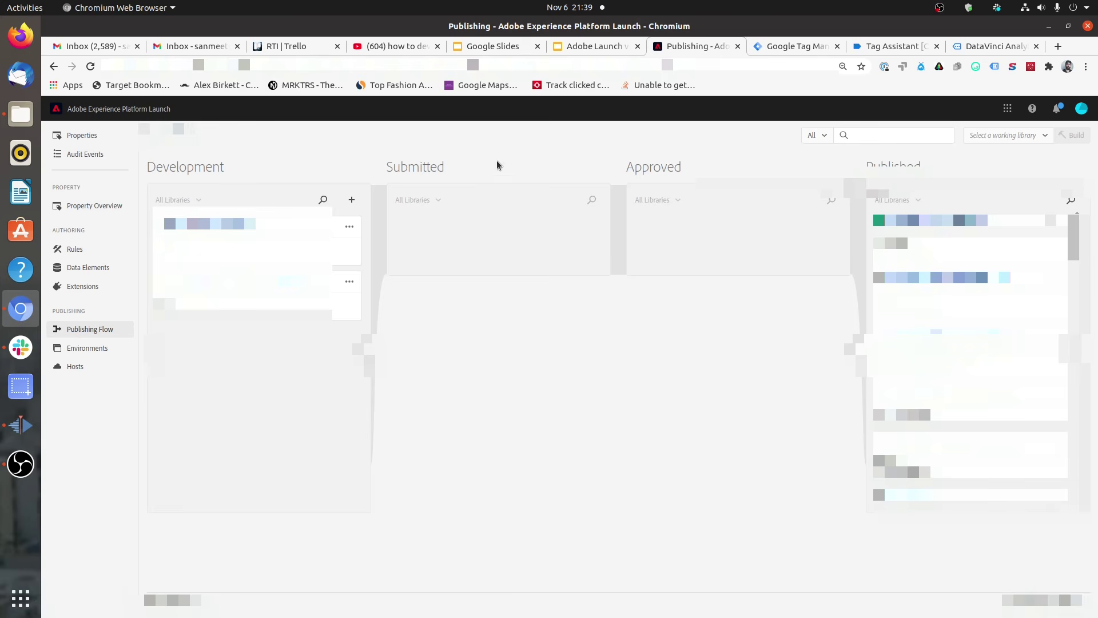
pyautogui.moveTo(147, 168); pyautogui.dragTo(226, 169)
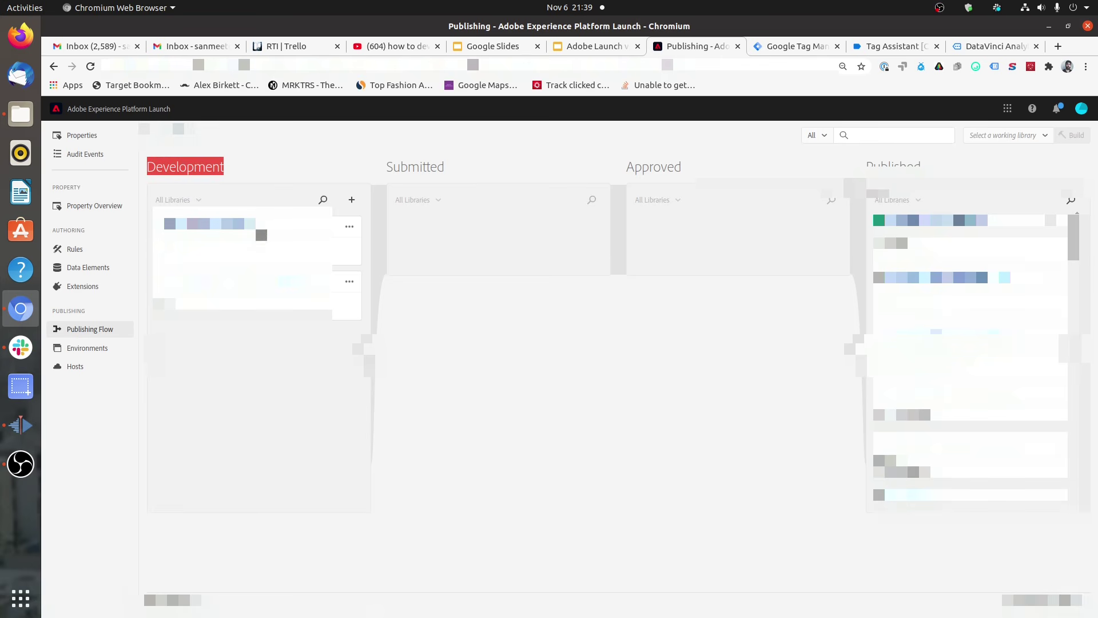
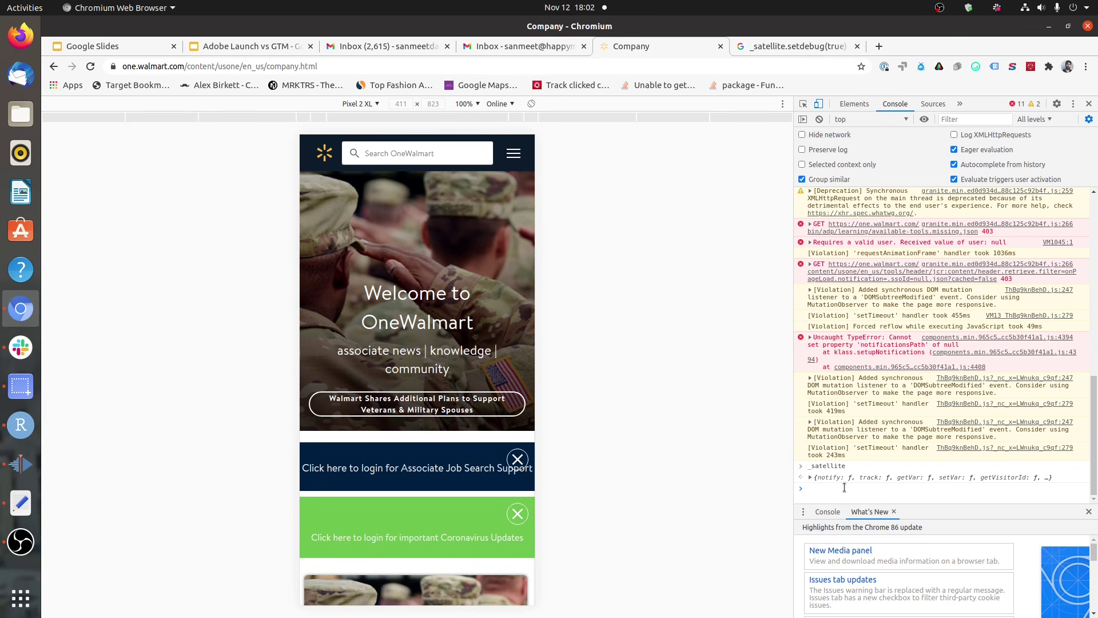
# Evaluate _satellite in the OneWalmart page's console and expand the returned object to examine its methods and properties
pyautogui.press('Up')
pyautogui.press('Return')
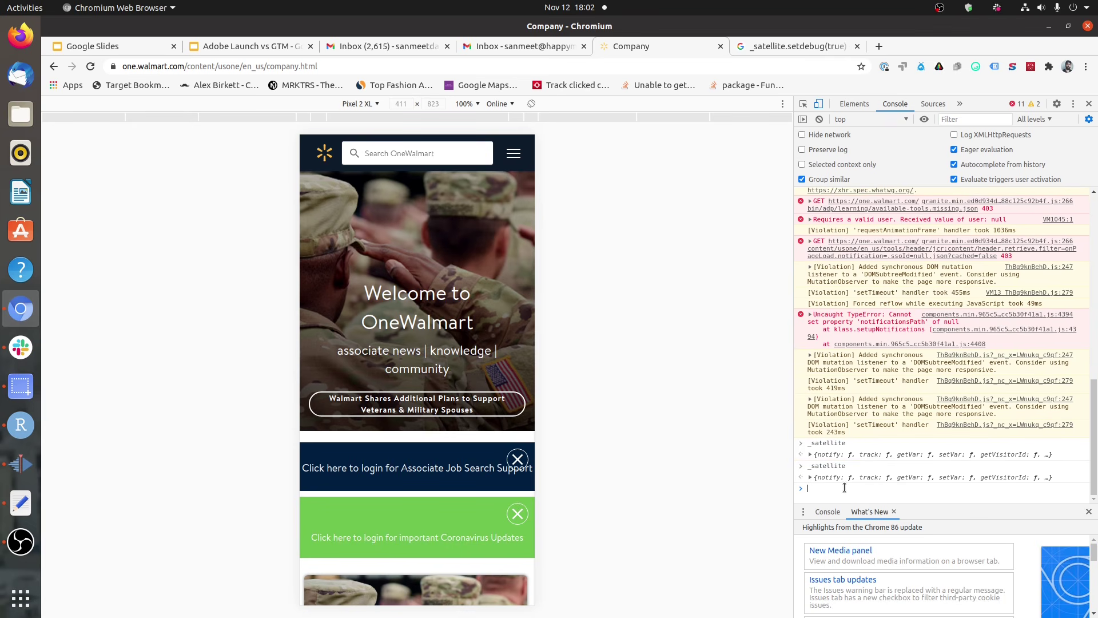
pyautogui.click(810, 477)
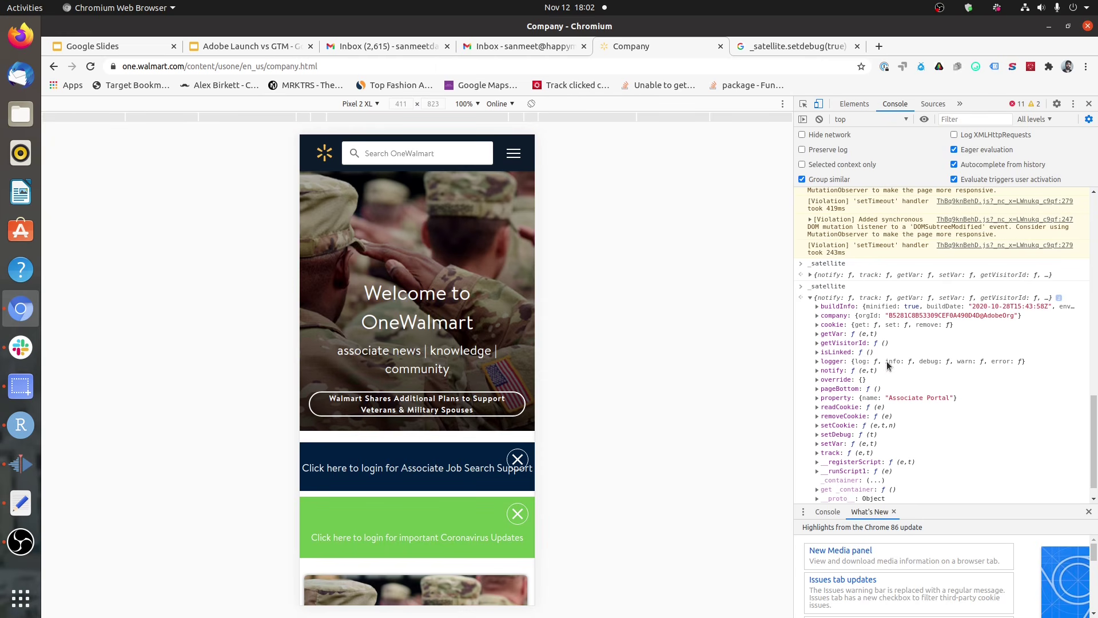
pyautogui.scroll(-1, 881, 377)
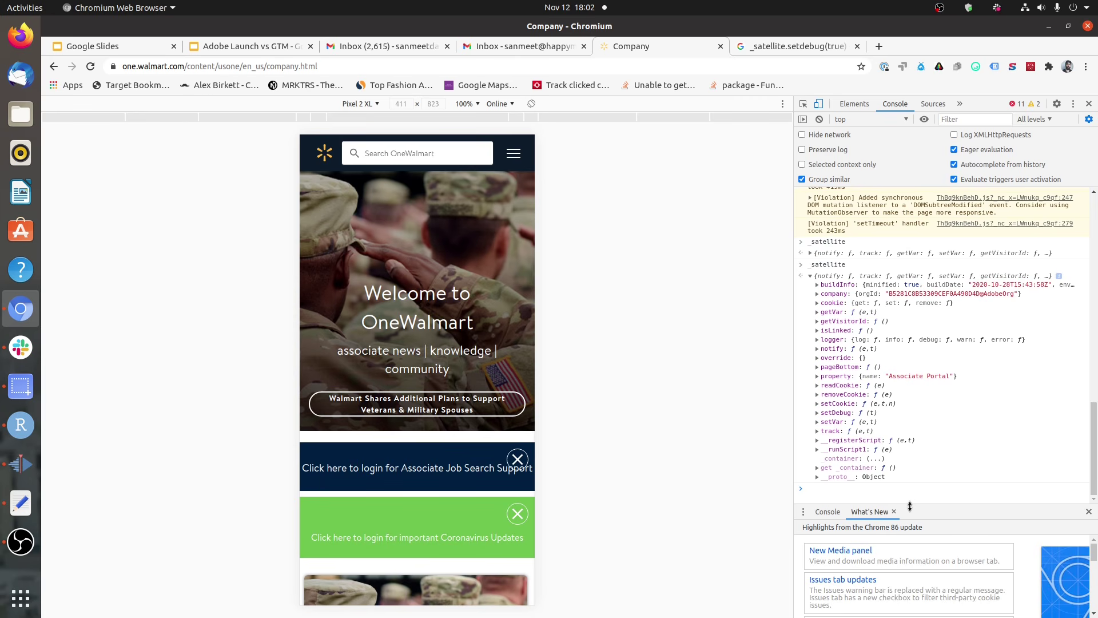
# Turn on Launch debugging by running _satellite.setDebug(true) in the console
pyautogui.press('Up')
pyautogui.write('.')
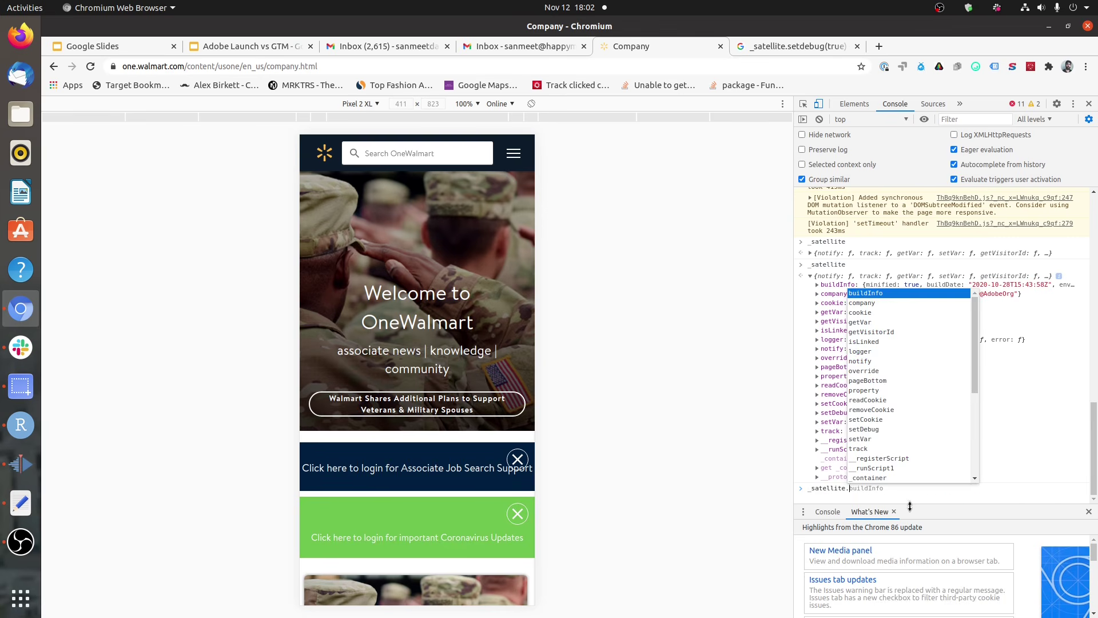
pyautogui.write('set')
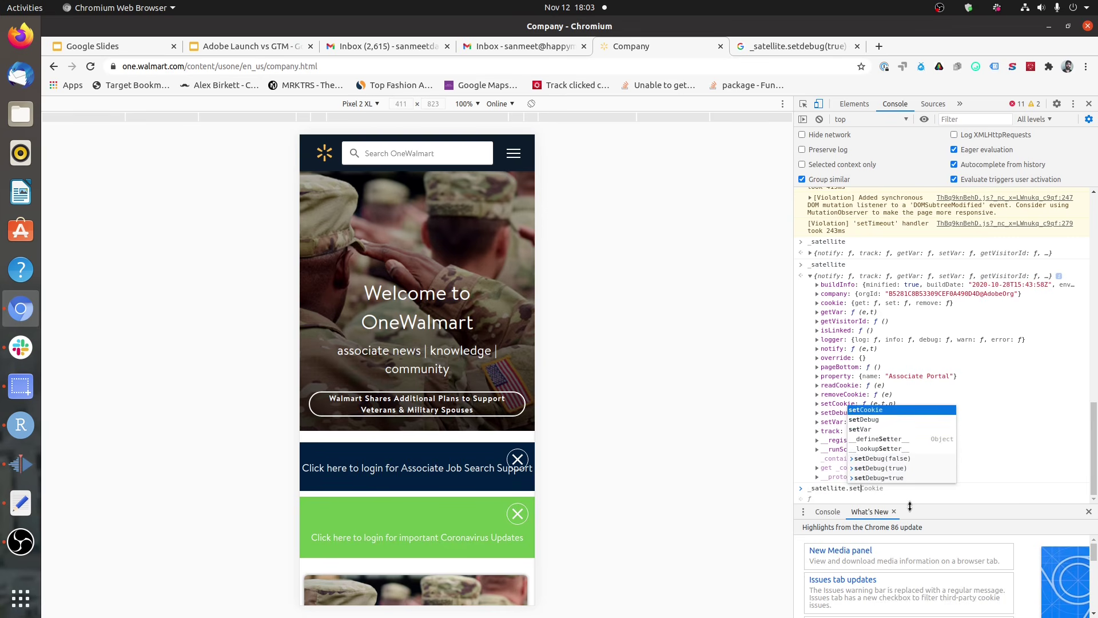
pyautogui.press('Down')
pyautogui.press('Down')
pyautogui.press('Down')
pyautogui.press('Down')
pyautogui.press('Down')
pyautogui.press('Down')
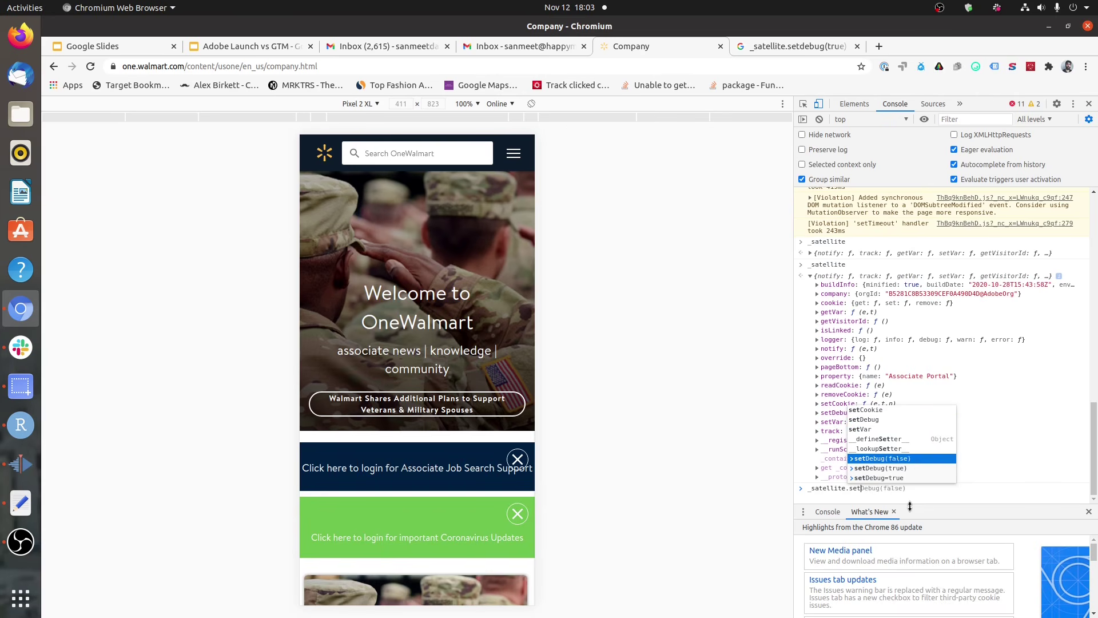
pyautogui.press('Return')
pyautogui.press('Return')
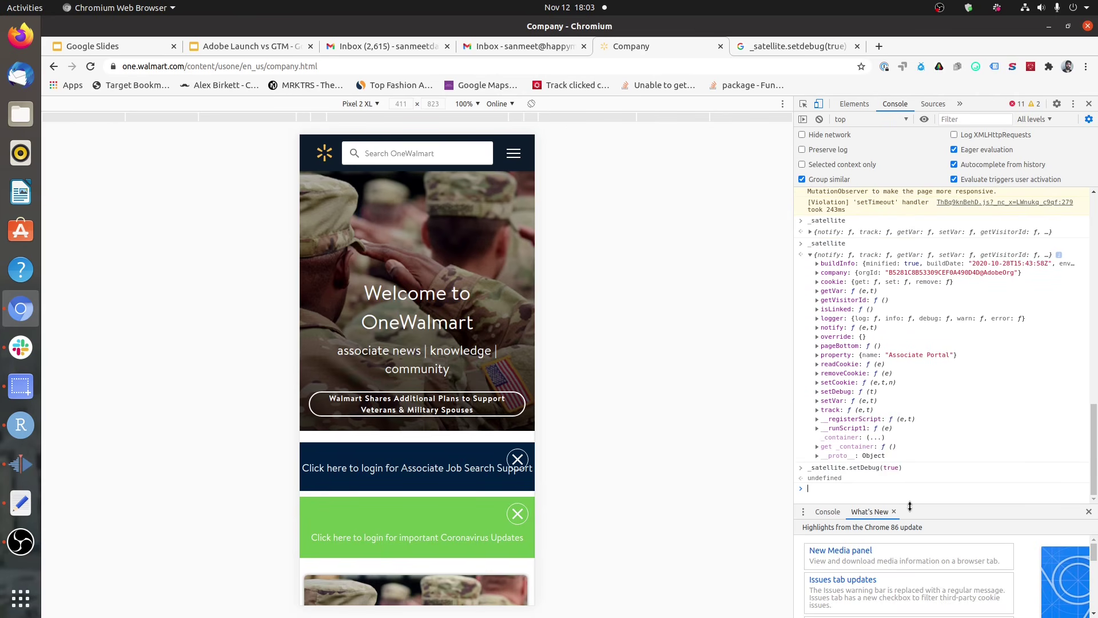
# Filter the console messages by "fired" and reload the page to list the rules that fire
pyautogui.click(958, 120)
pyautogui.write('fired')
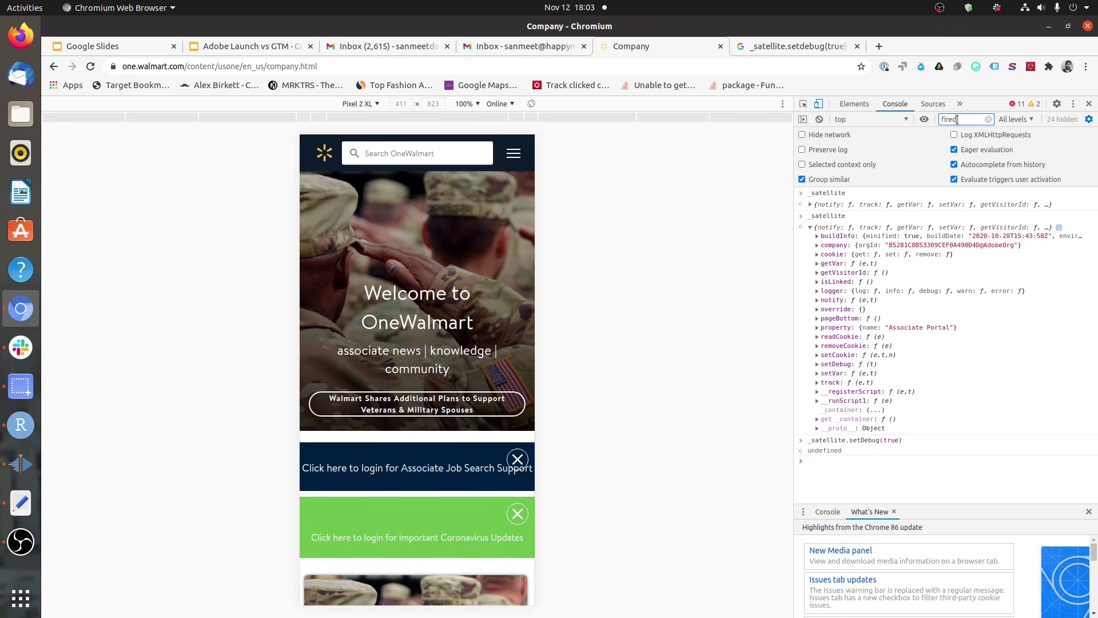
pyautogui.click(91, 66)
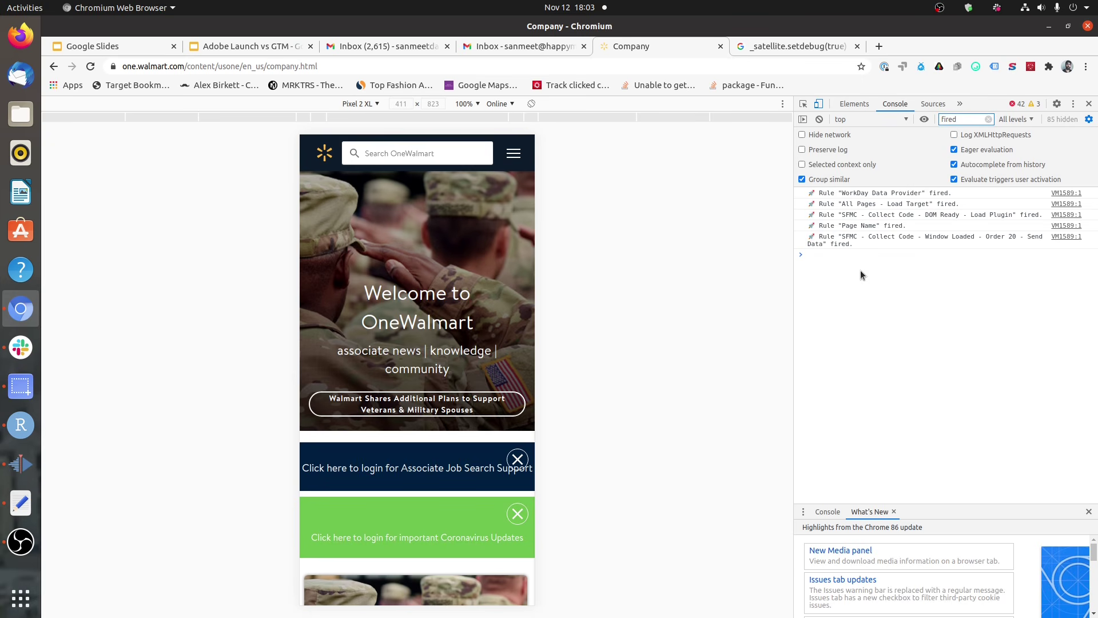
# Run the direct call _satellite.track("DataVinci") in the console and highlight its identifier and the full command
pyautogui.write('_satellite.setDebug(true)')
pyautogui.press('BackSpace')
pyautogui.press('BackSpace')
pyautogui.press('BackSpace')
pyautogui.press('BackSpace')
pyautogui.press('BackSpace')
pyautogui.press('BackSpace')
pyautogui.press('BackSpace')
pyautogui.press('BackSpace')
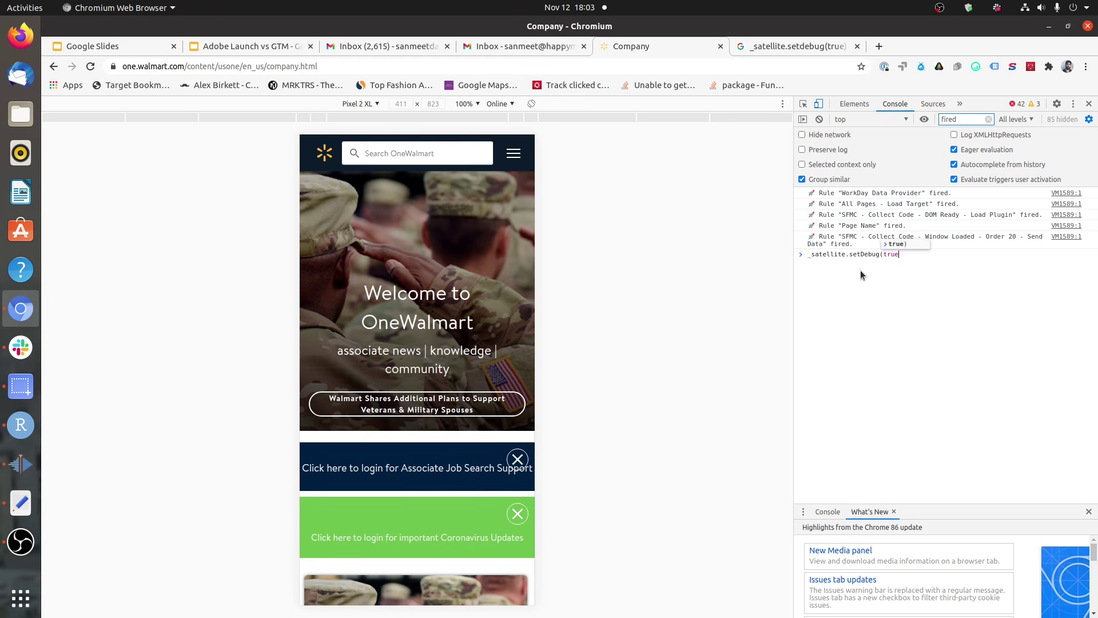
pyautogui.press('BackSpace')
pyautogui.press('BackSpace')
pyautogui.press('BackSpace')
pyautogui.press('BackSpace')
pyautogui.press('BackSpace')
pyautogui.press('BackSpace')
pyautogui.write('tellite.')
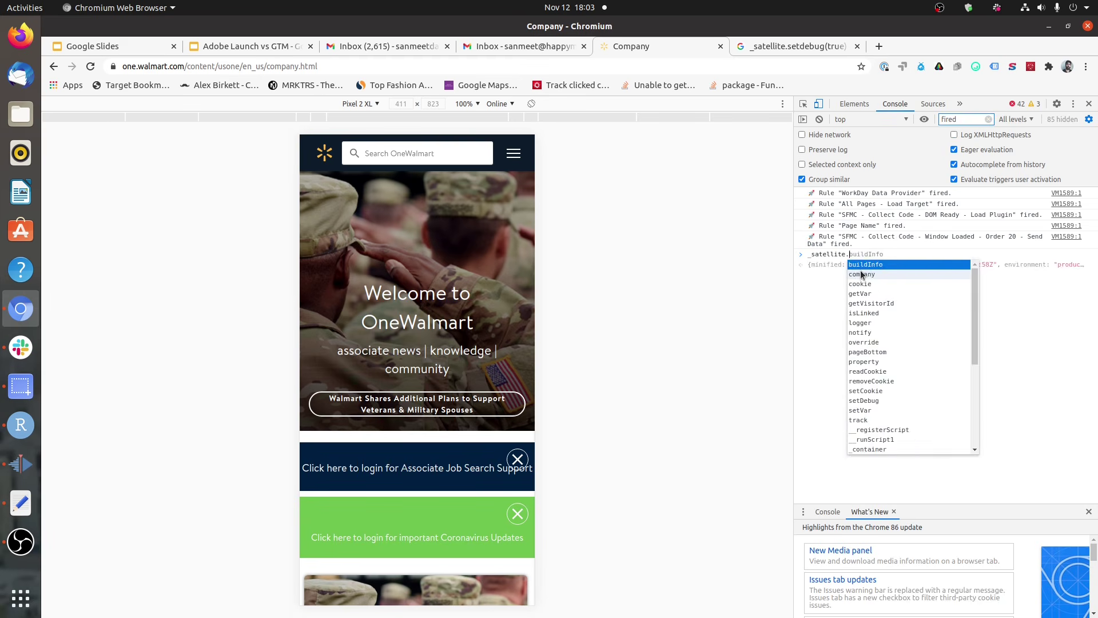
pyautogui.write('track(')
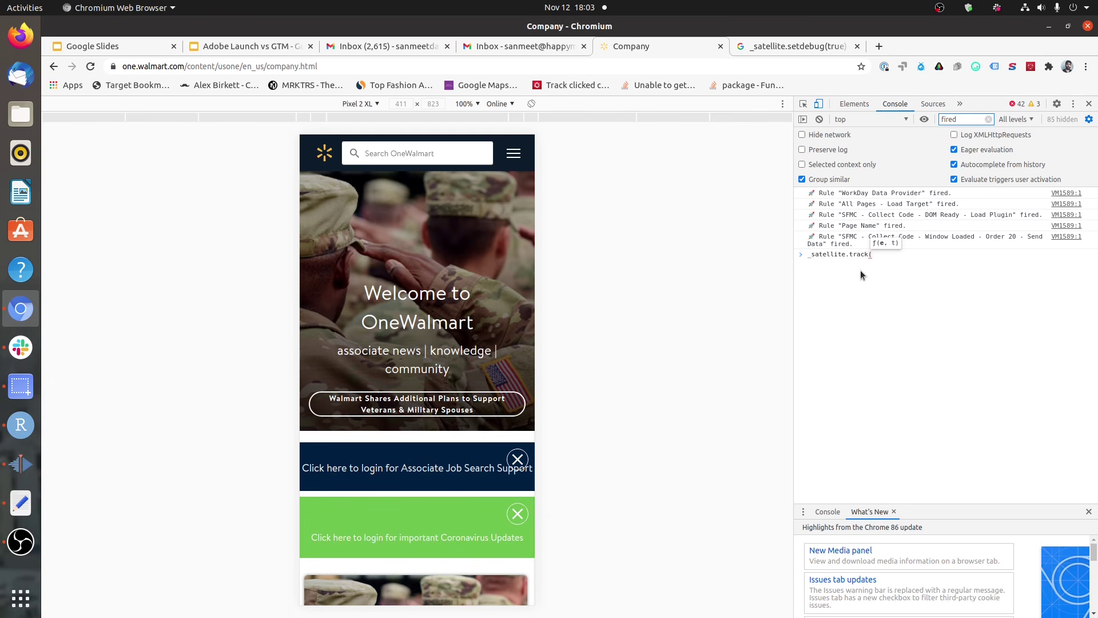
pyautogui.write('"')
pyautogui.write('DataVinci")')
pyautogui.scroll(-8, 417, 371)
pyautogui.scroll(-5, 417, 387)
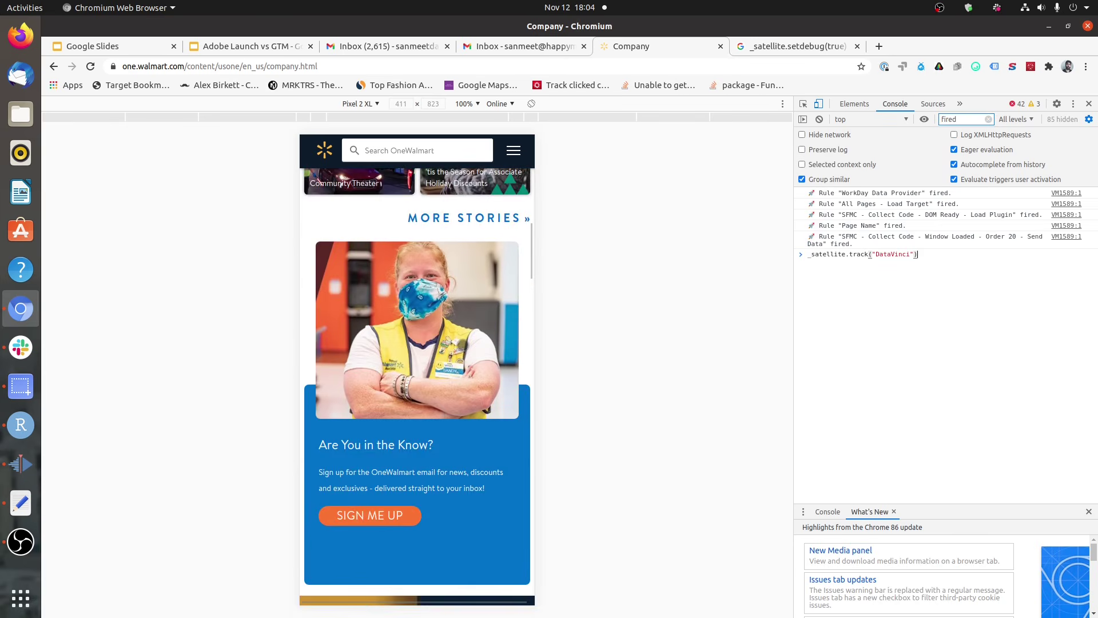
pyautogui.scroll(-1, 500, 554)
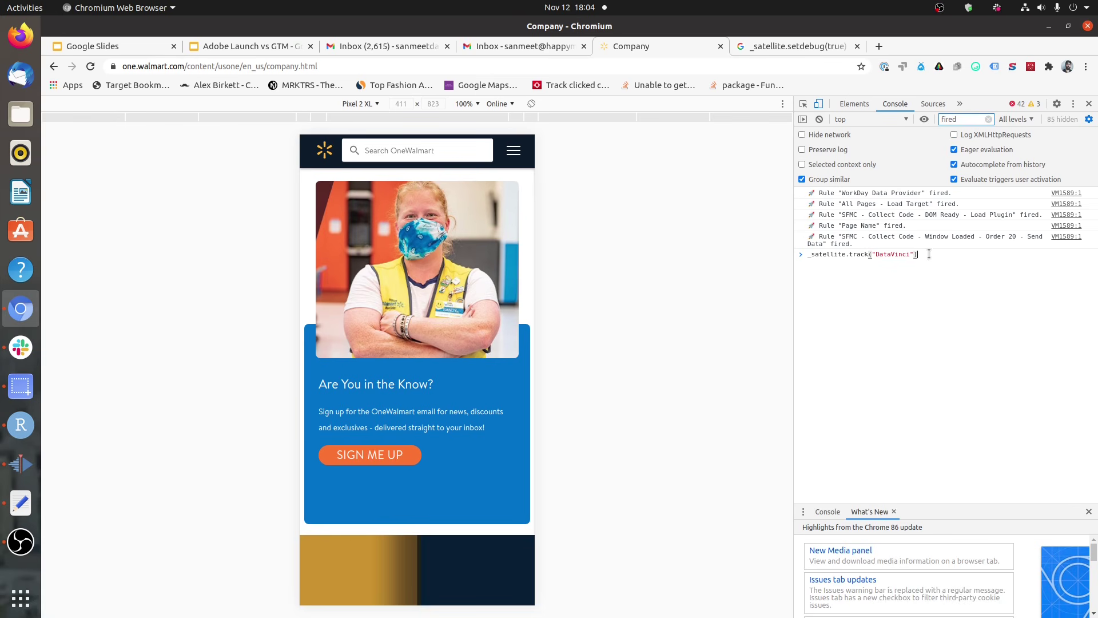
pyautogui.press('Return')
pyautogui.moveTo(876, 258); pyautogui.dragTo(904, 259)
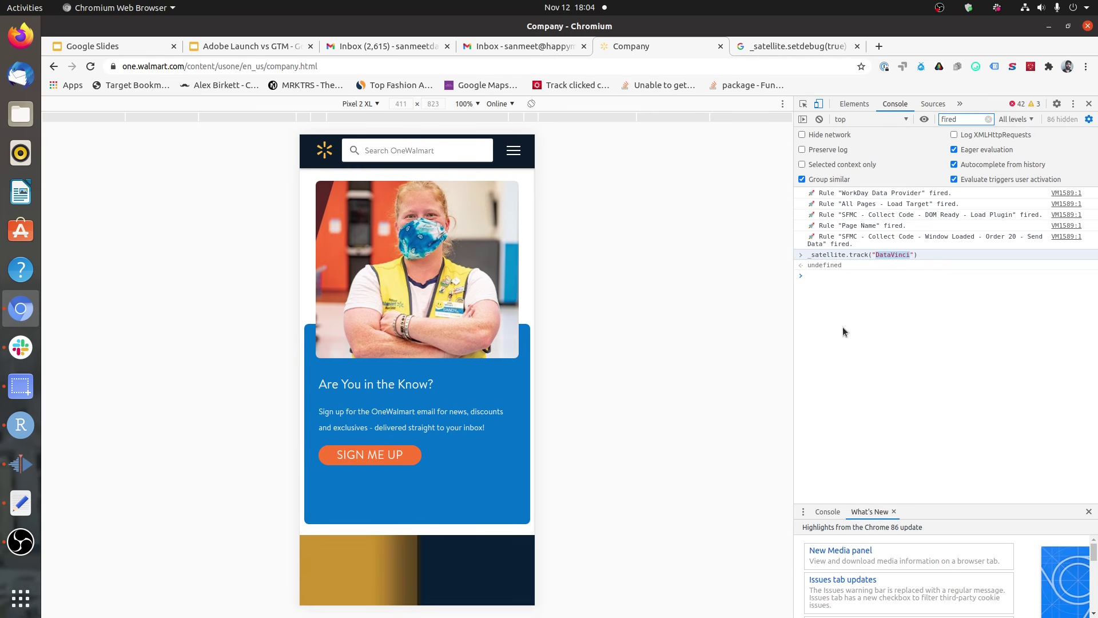
pyautogui.moveTo(807, 256); pyautogui.dragTo(922, 264)
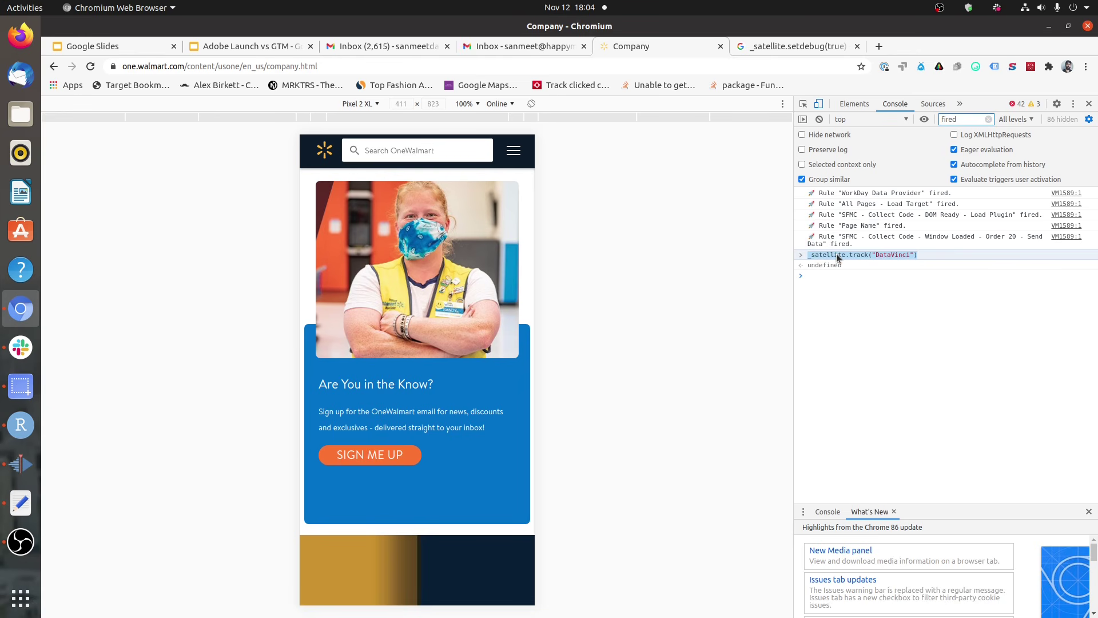
pyautogui.doubleClick(884, 257)
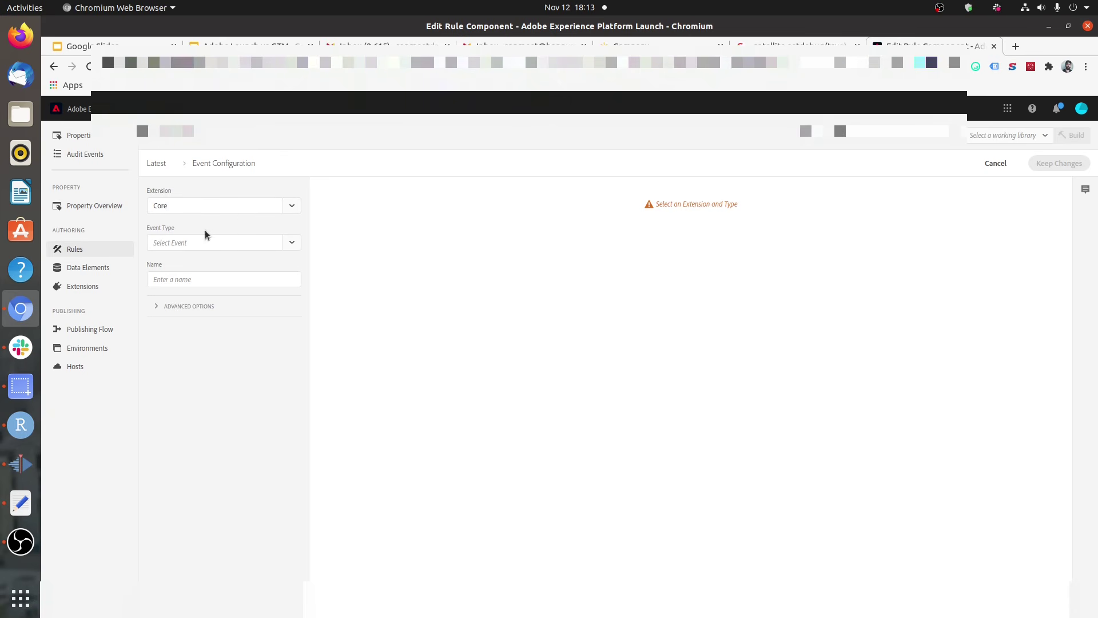
# Configure the new Launch rule's event as a Core Direct Call with the identifier DataVinci, and keep the changes
pyautogui.click(291, 247)
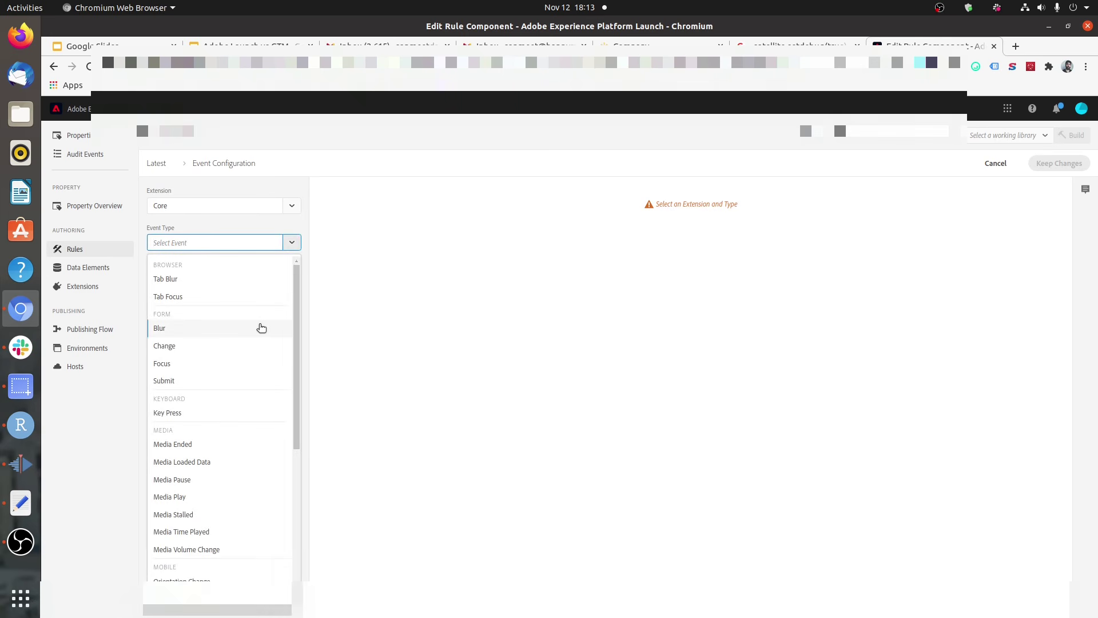
pyautogui.scroll(-3, 261, 327)
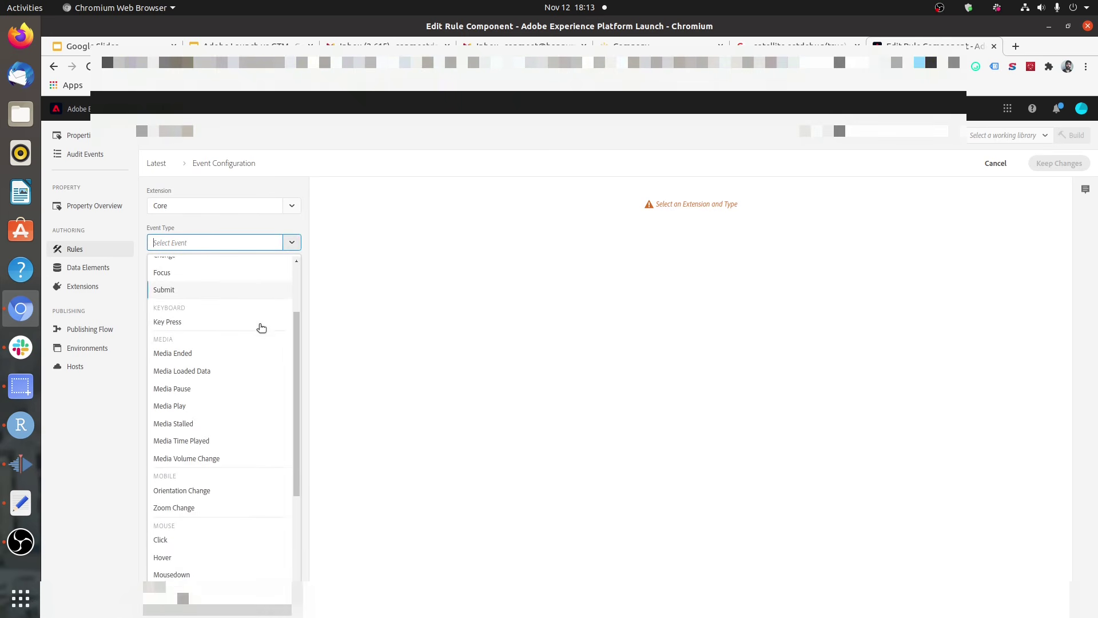
pyautogui.scroll(-4, 262, 327)
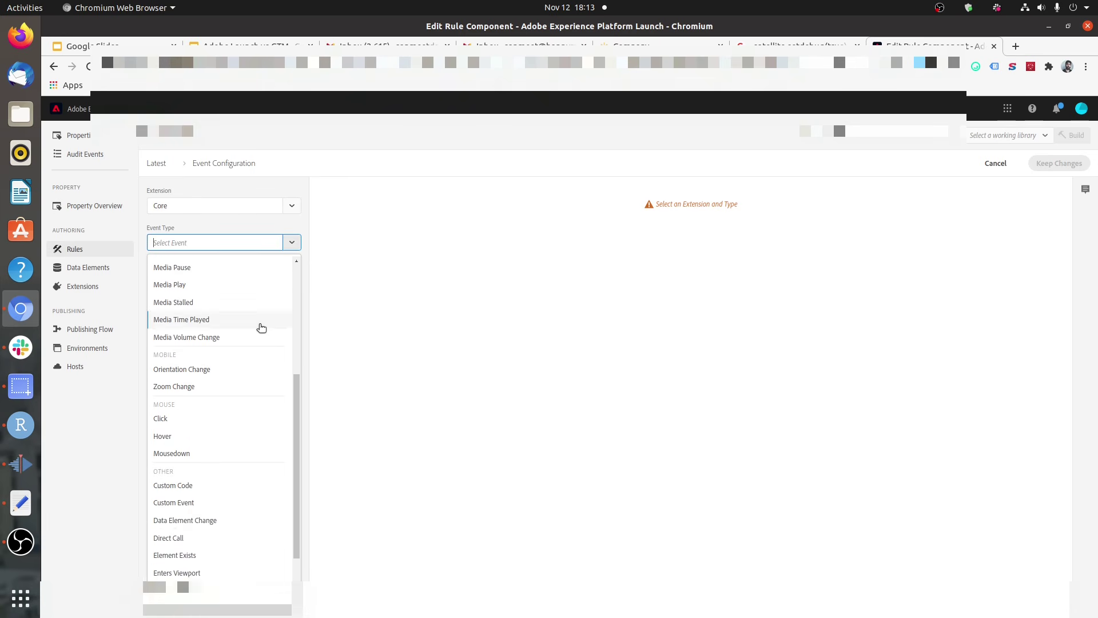
pyautogui.scroll(-2, 261, 327)
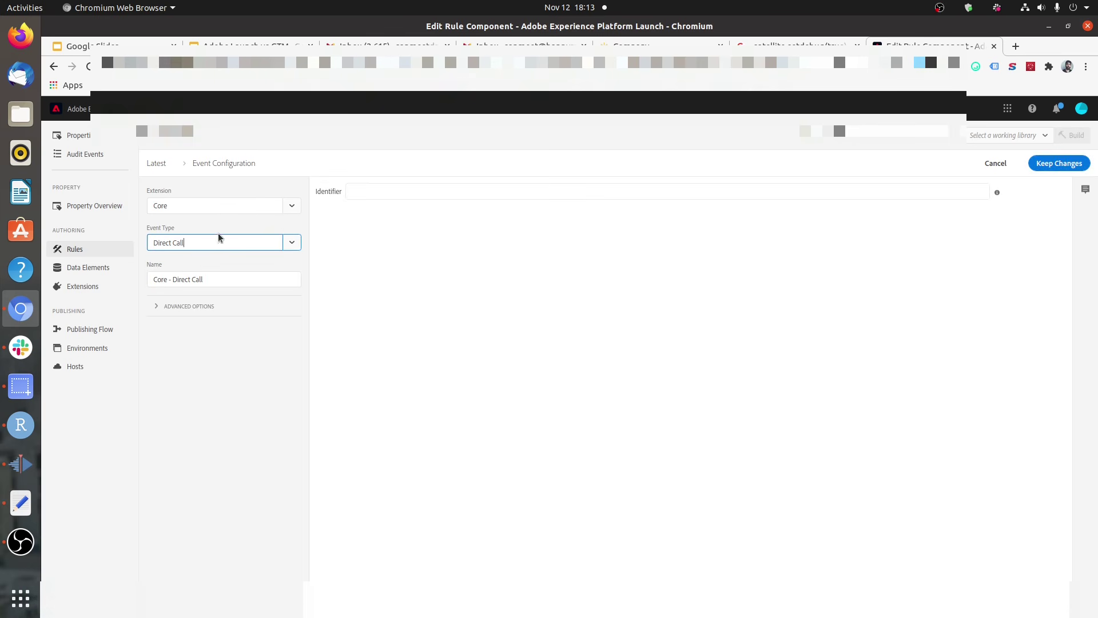
pyautogui.click(394, 195)
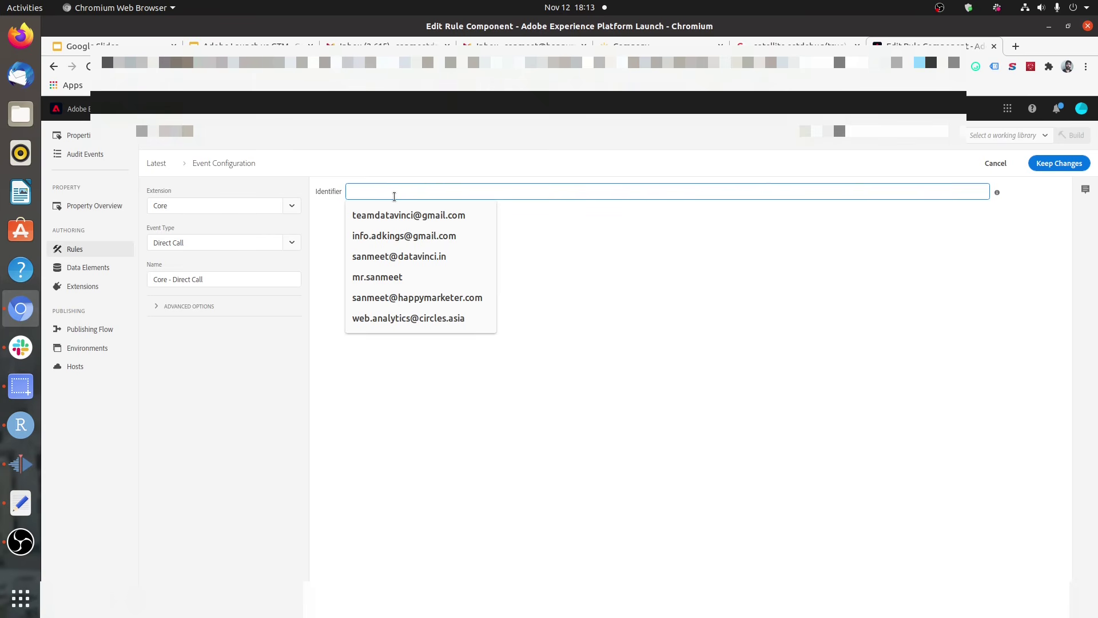
pyautogui.write('DataVinci')
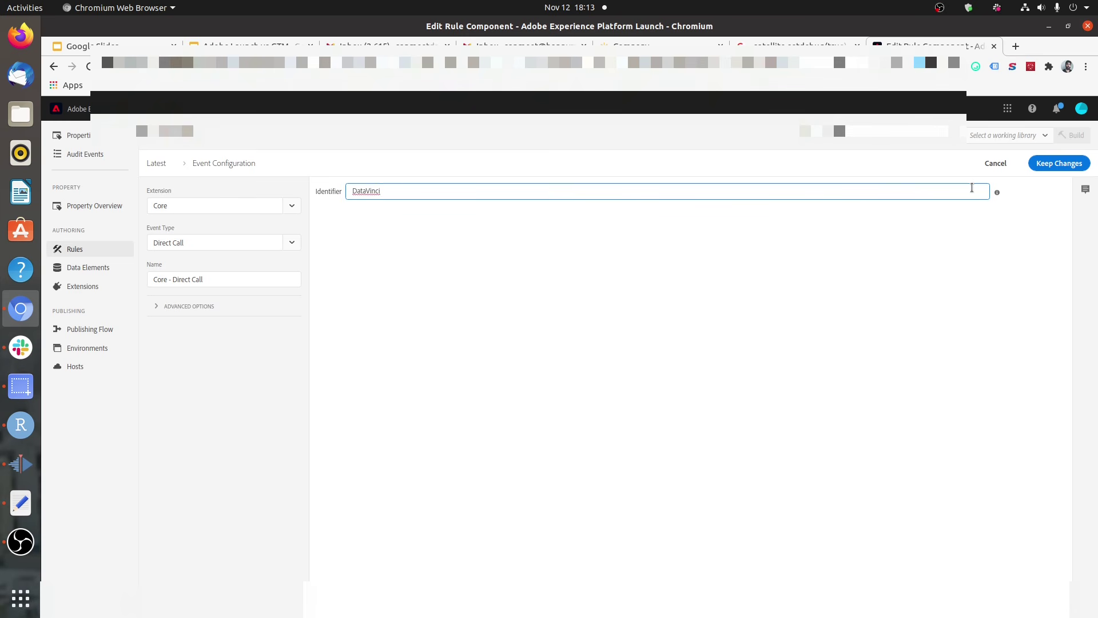
pyautogui.click(1056, 166)
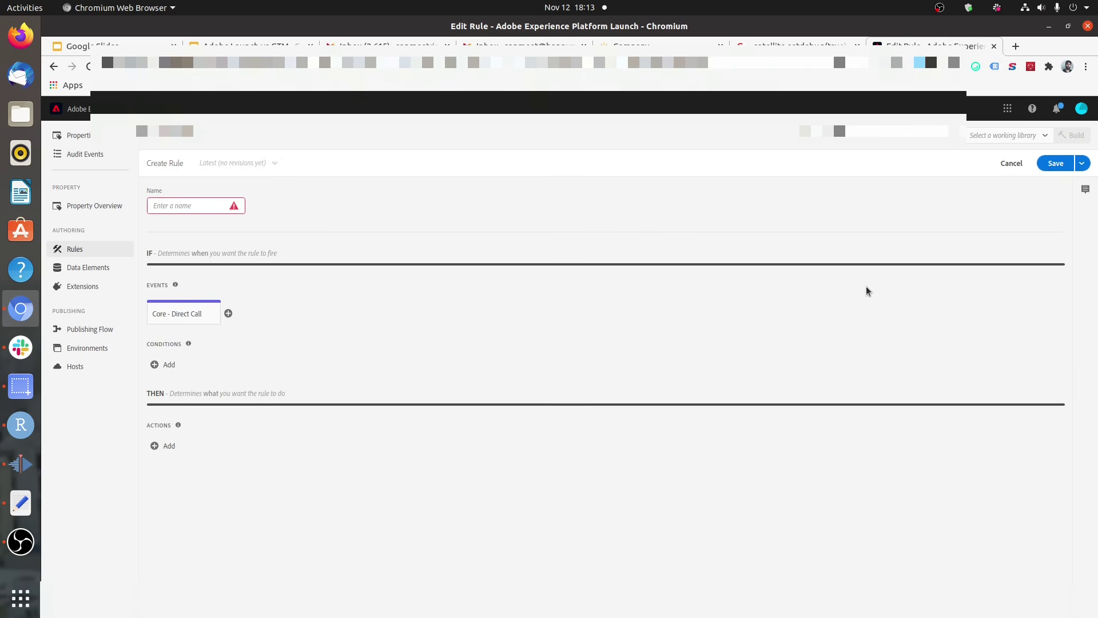
# Add an action to the rule using the Core extension with the Custom Code action type
pyautogui.click(166, 452)
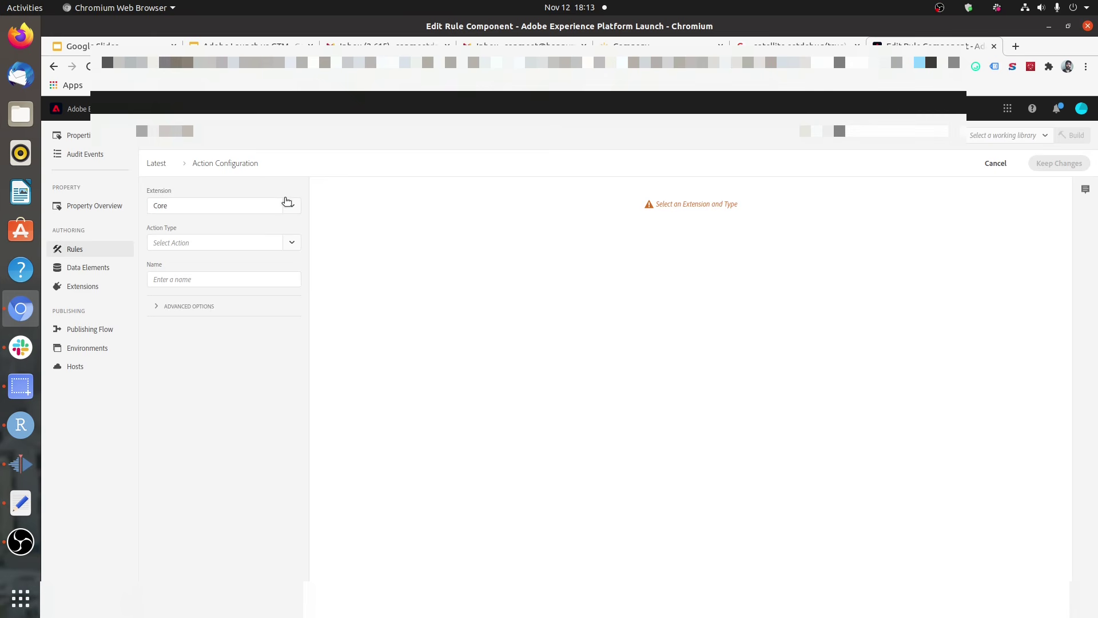
pyautogui.click(289, 203)
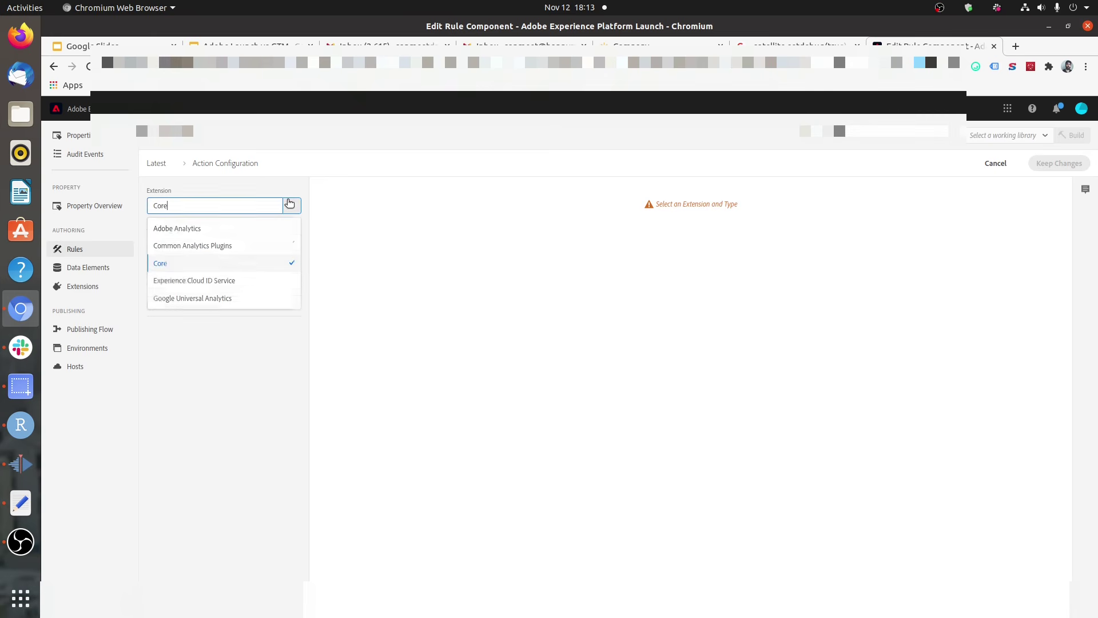
pyautogui.click(368, 282)
pyautogui.click(291, 243)
pyautogui.click(281, 264)
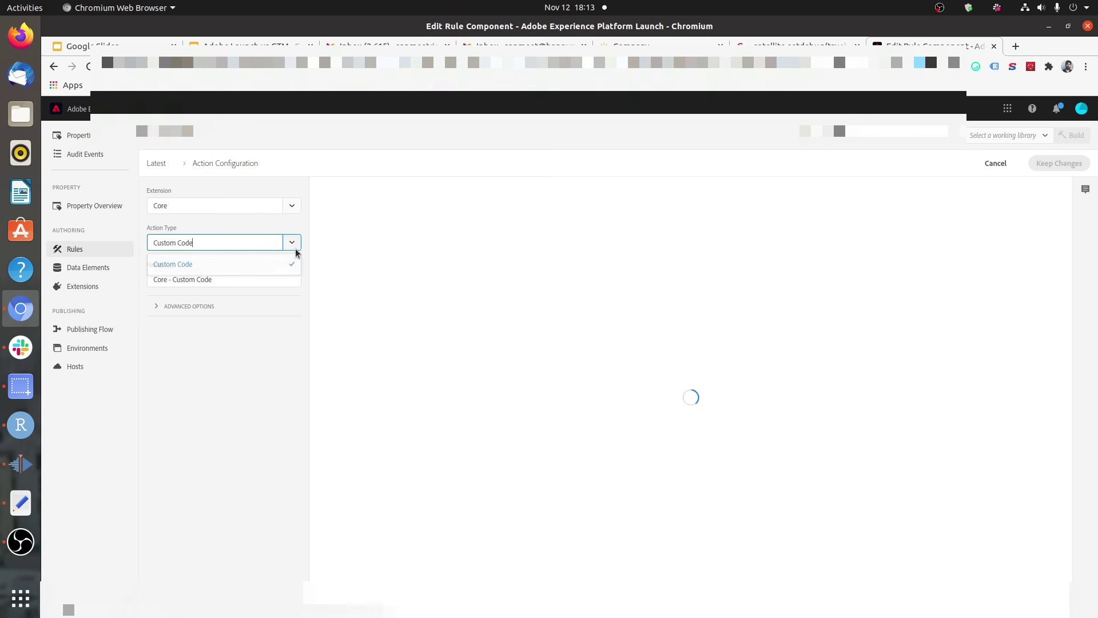
# Examine the custom code action's HTML and JavaScript language options and its JavaScript editor, leaving the editor without saving
pyautogui.click(369, 201)
pyautogui.click(349, 202)
pyautogui.click(355, 240)
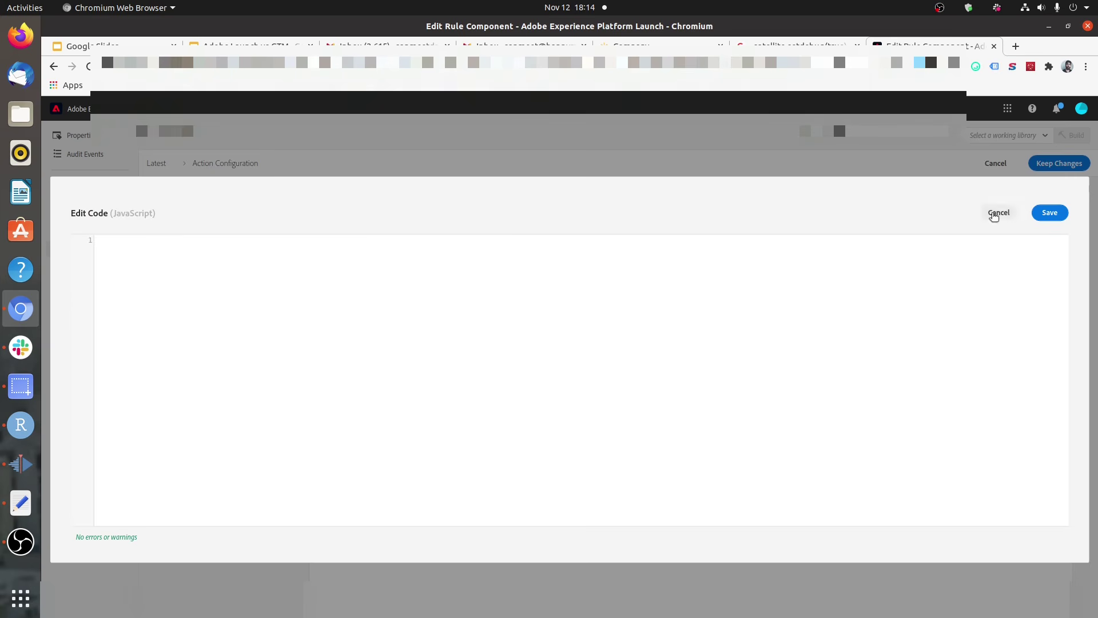
pyautogui.click(999, 212)
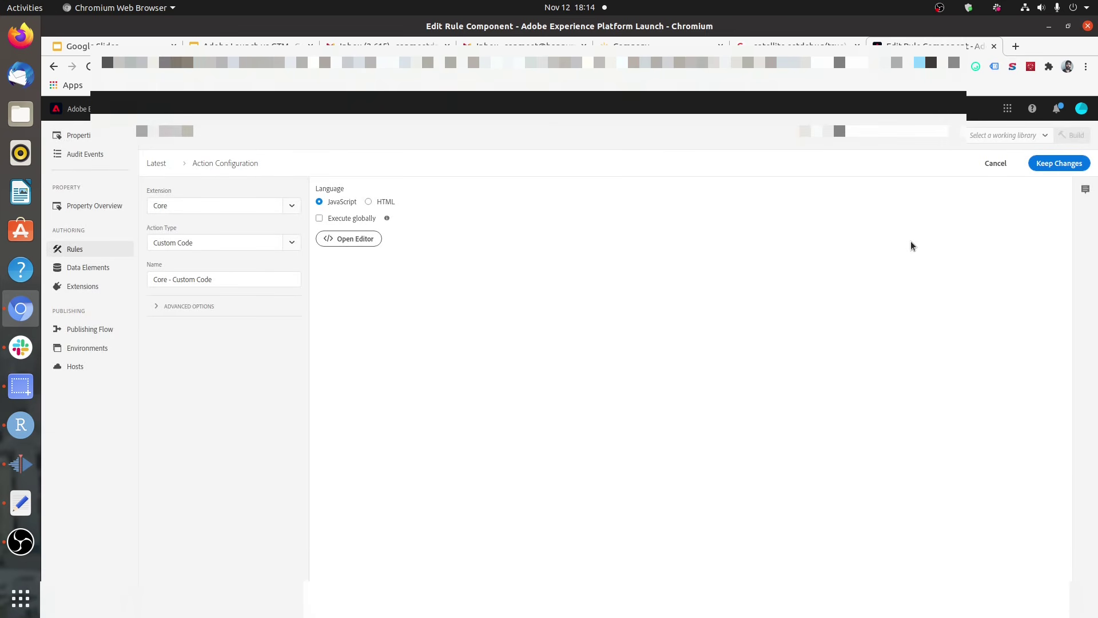